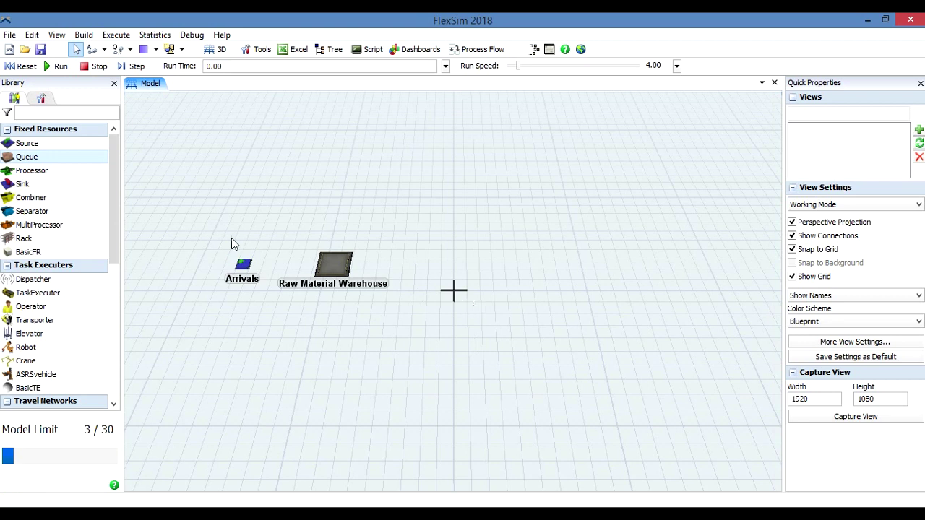
- Add two processors to the right of the Raw Material Warehouse, one above the other, and roughly align them
left_click_drag(32, 170, 425, 239)
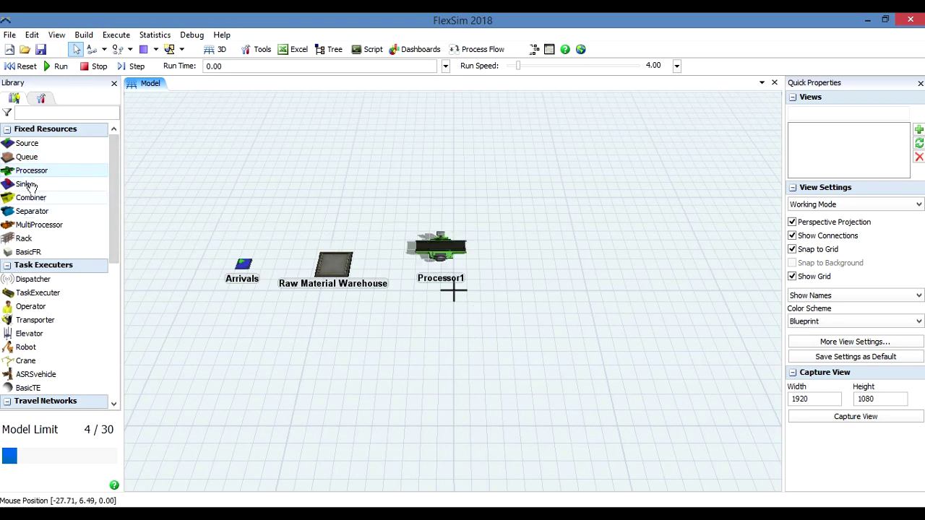
left_click_drag(26, 177, 431, 327)
left_click(443, 244)
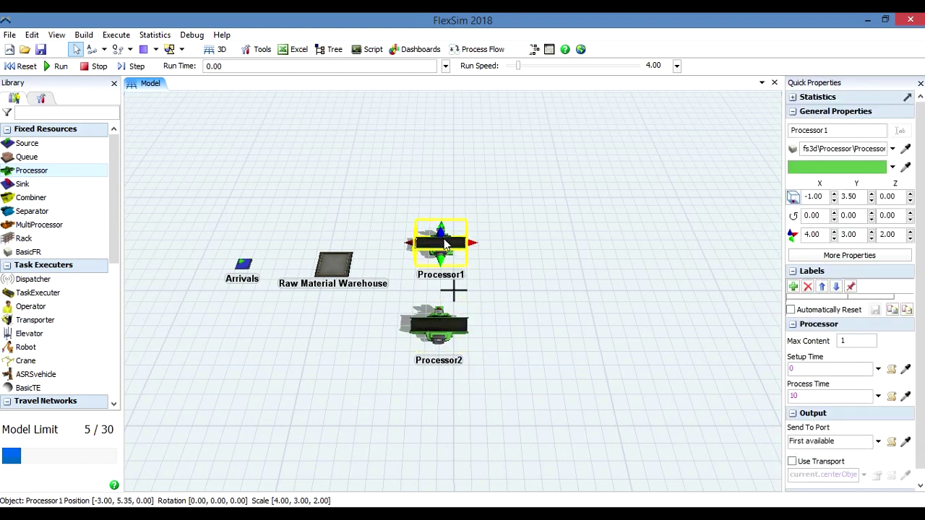
left_click_drag(449, 335, 455, 330)
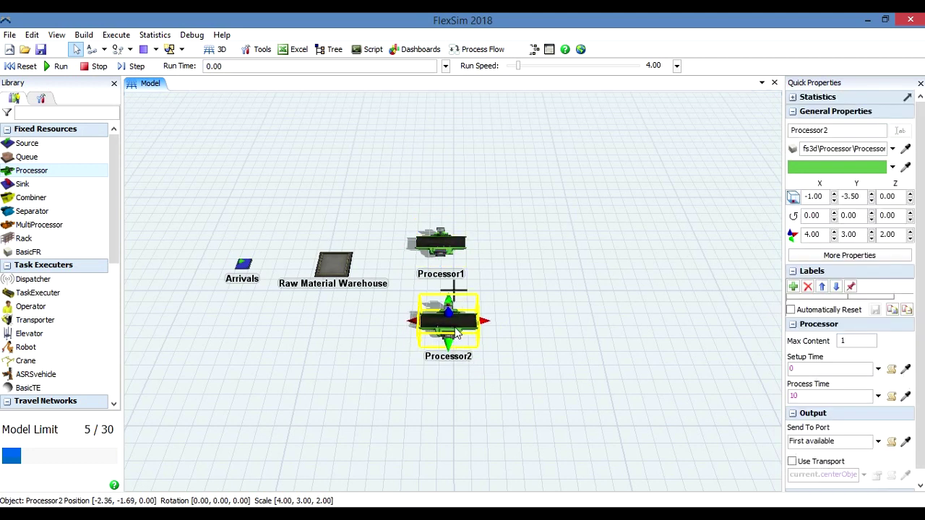
left_click(535, 269)
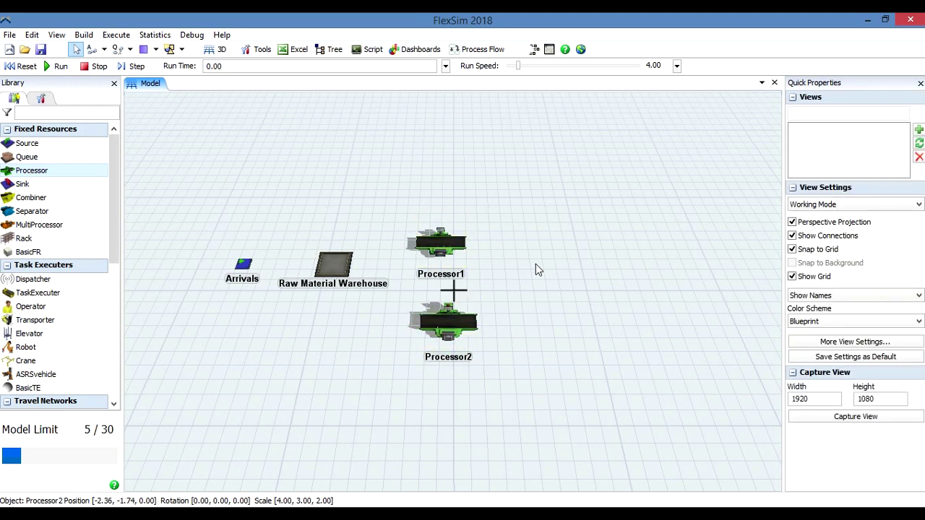
- Rename the upper processor as Cleaning 1 and the lower one as Cleaning 2
left_click(460, 246)
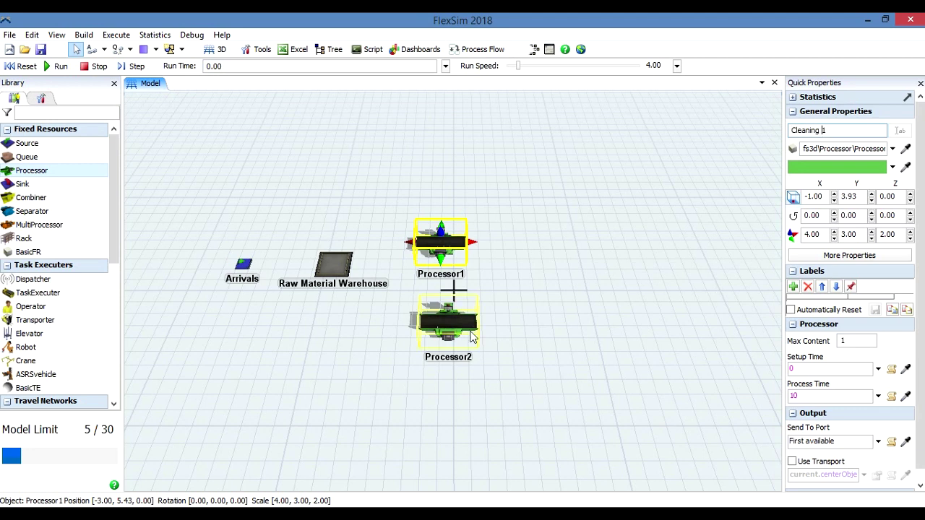
left_click(538, 325)
left_click(440, 322)
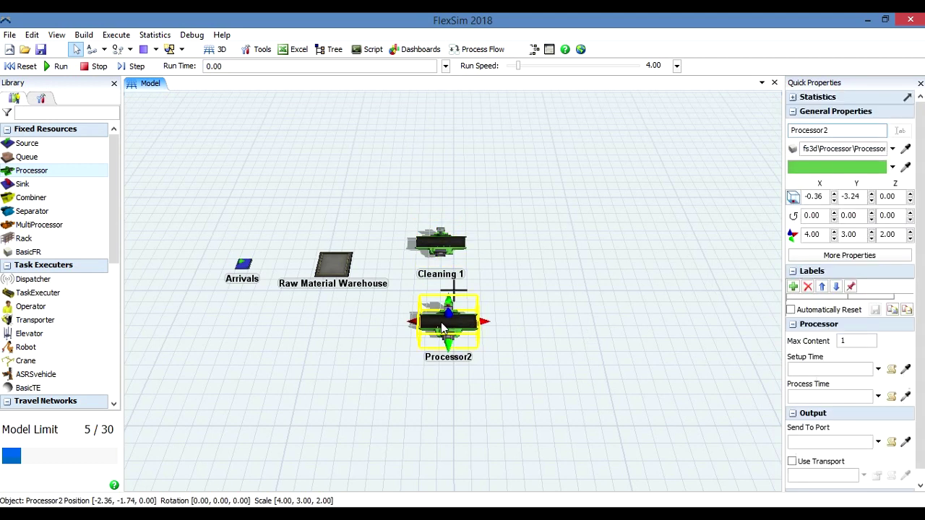
left_click(824, 131)
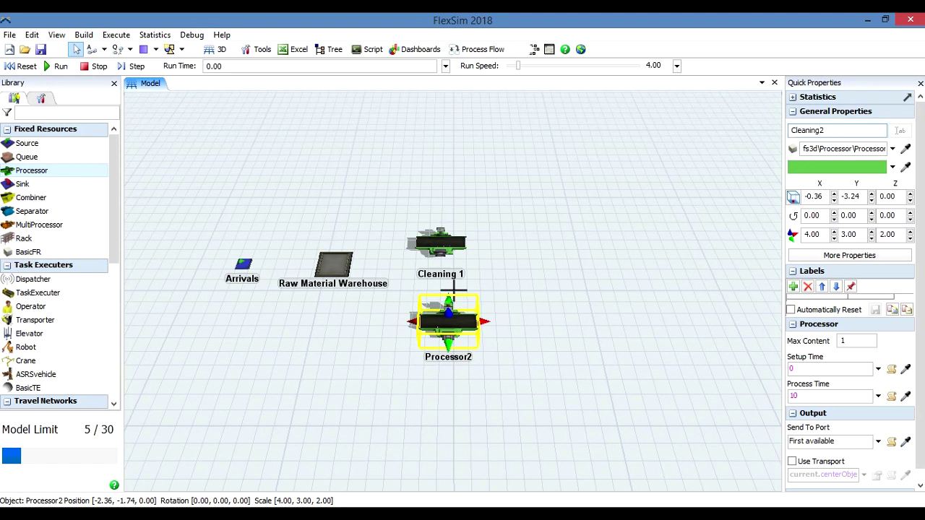
type("Cleaning 2")
left_click(587, 335)
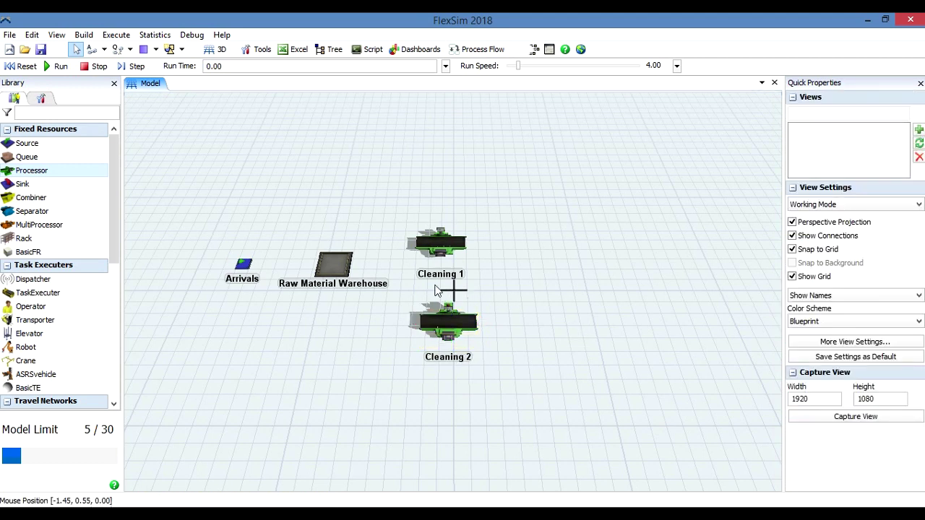
- Consult the layout slide in PowerPoint, return to FlexSim, and set the Cleaning 1 processor's color to blue
left_click(443, 248)
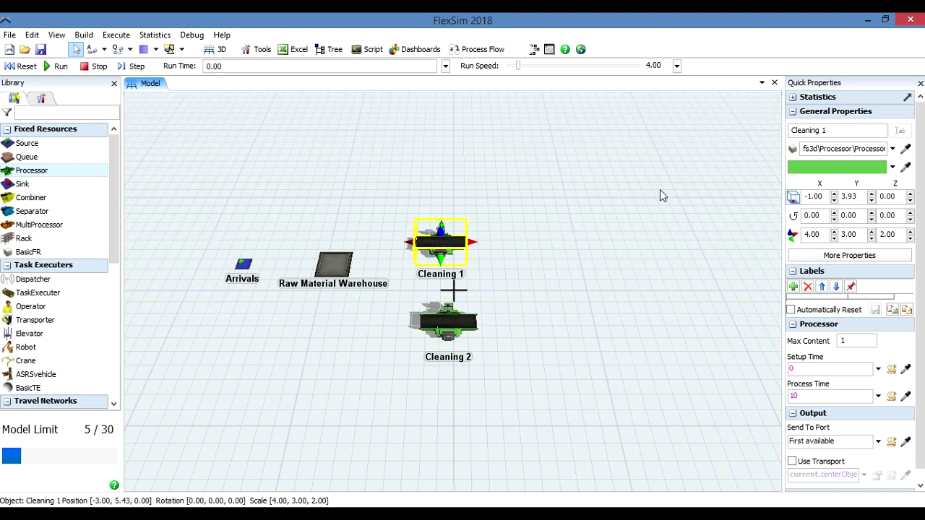
key("alt+Tab")
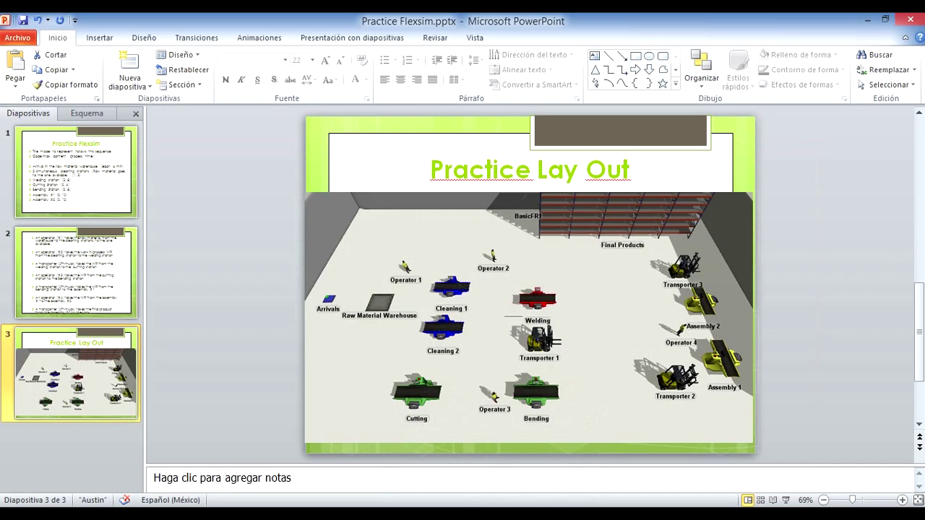
key("alt+Tab")
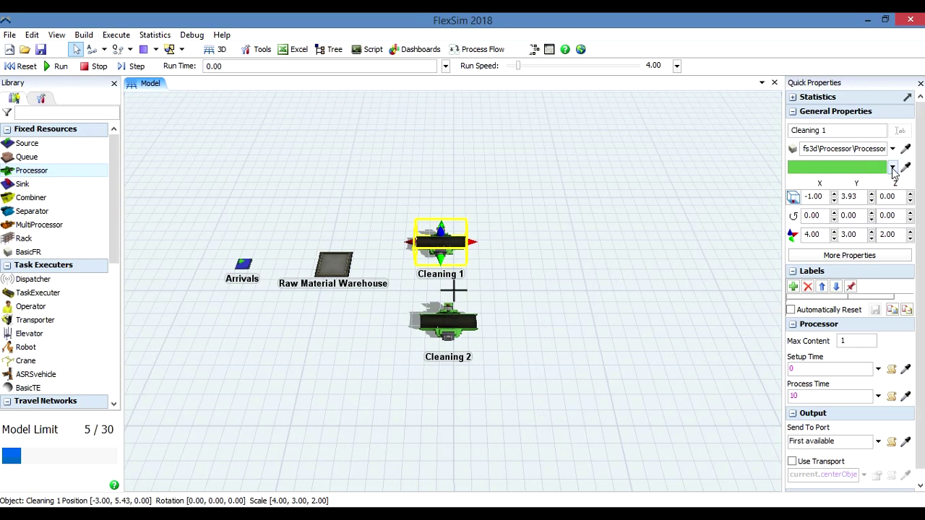
left_click(892, 168)
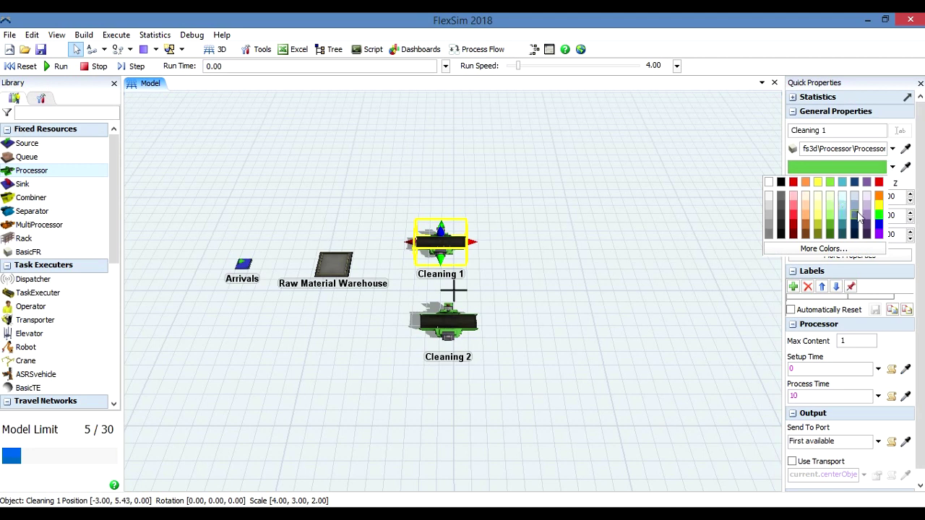
left_click(878, 226)
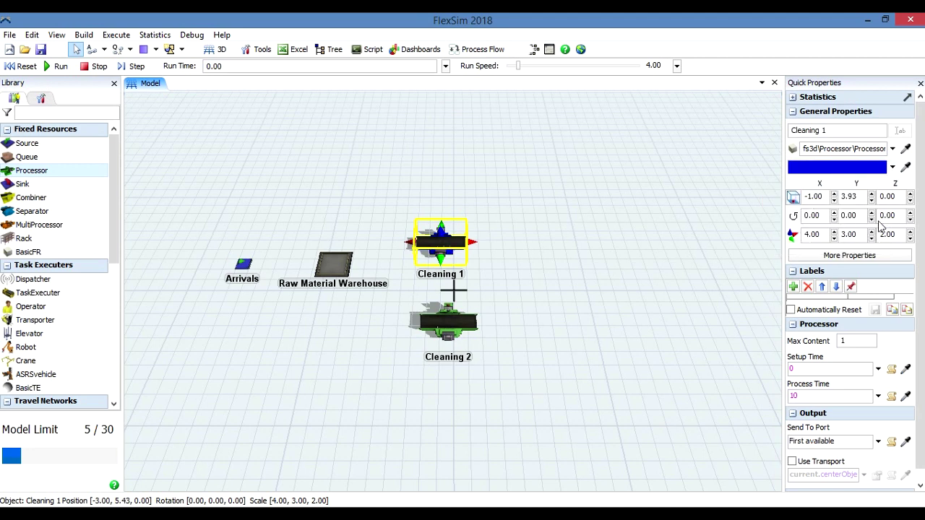
left_click(586, 351)
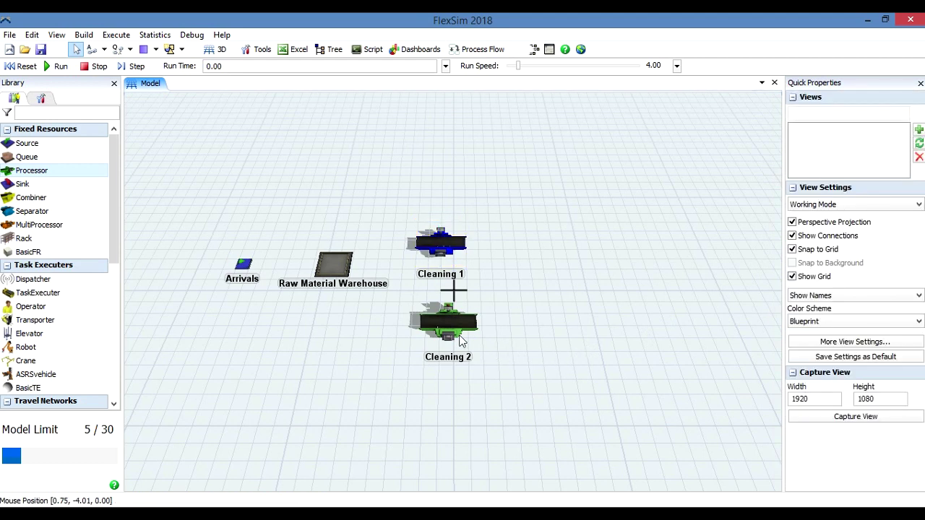
- Set the Cleaning 2 processor's color to blue and shift it slightly left under Cleaning 1
left_click(437, 323)
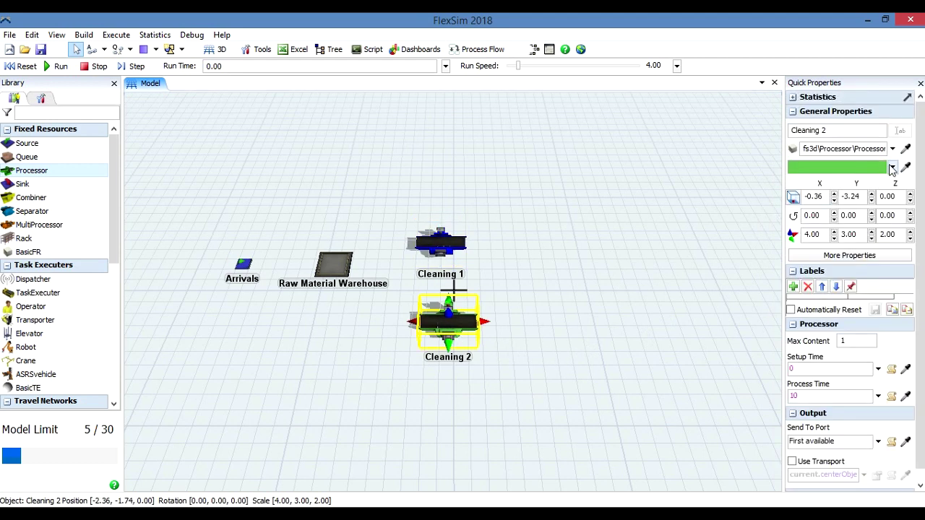
left_click(891, 167)
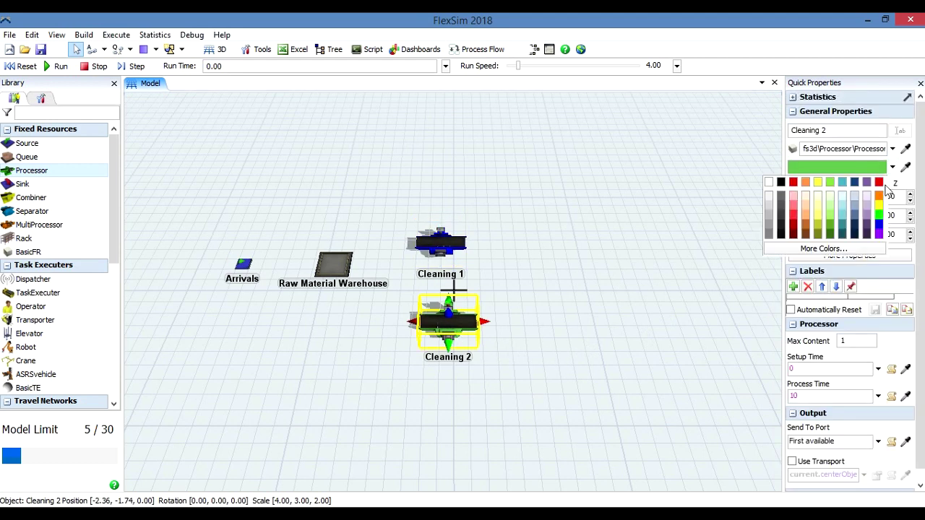
left_click(878, 226)
left_click(605, 315)
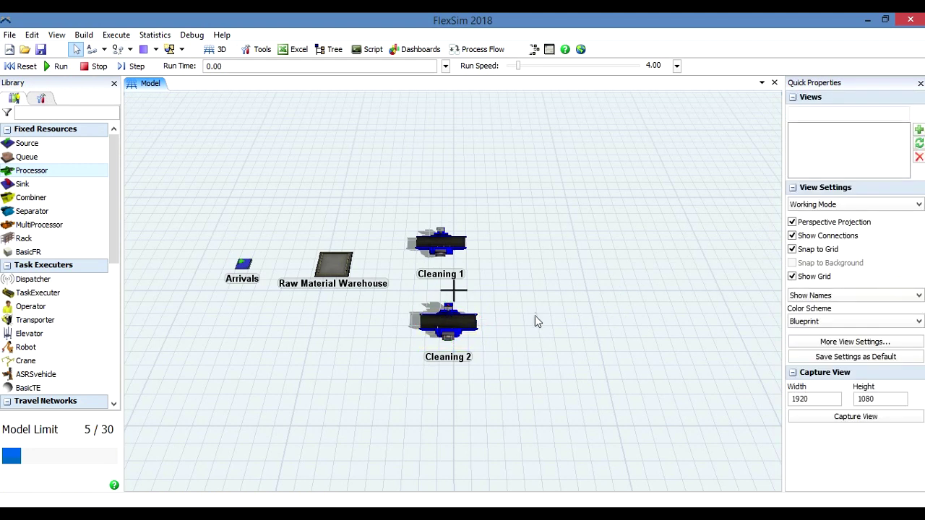
left_click(443, 324)
left_click_drag(442, 325, 439, 325)
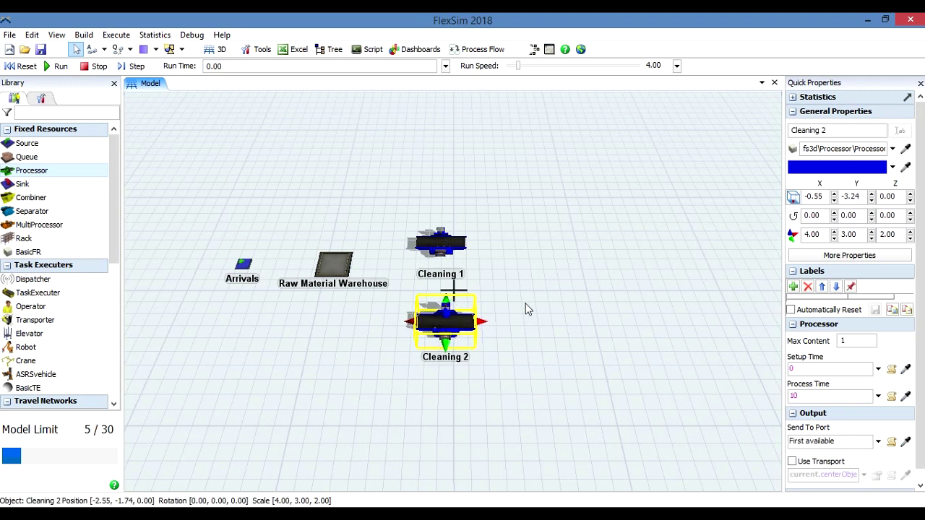
left_click(540, 409)
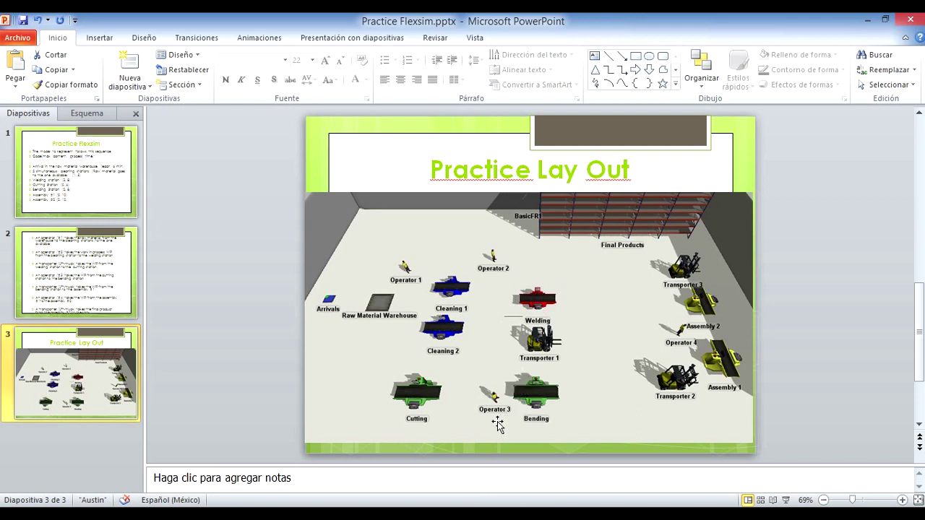
- Check the station sequence on the first PowerPoint slide and add a red processor named Welding 1 right of the cleaning stations in FlexSim
left_click(69, 158)
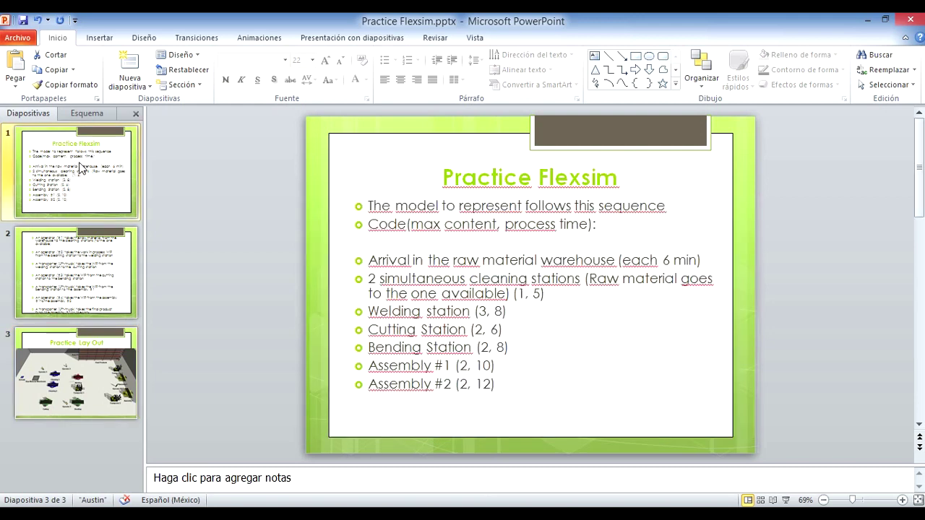
left_click(369, 311)
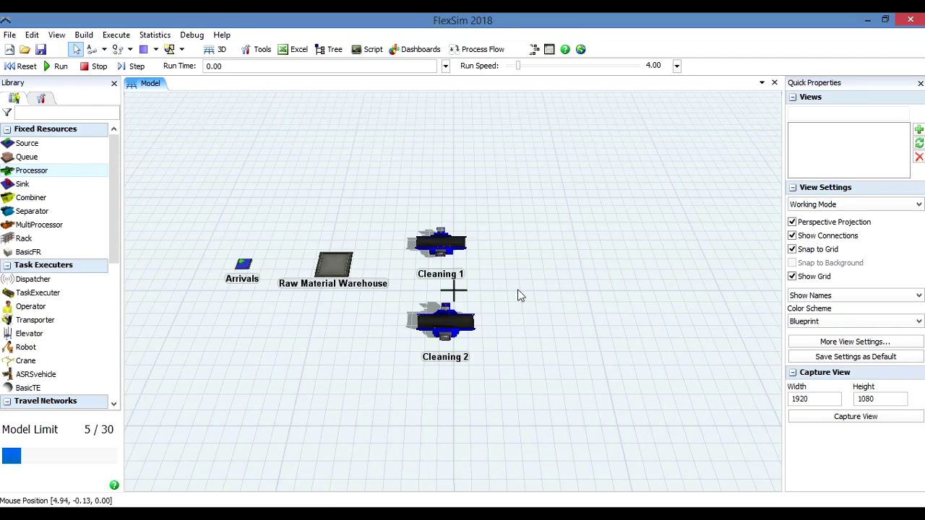
left_click_drag(36, 172, 571, 284)
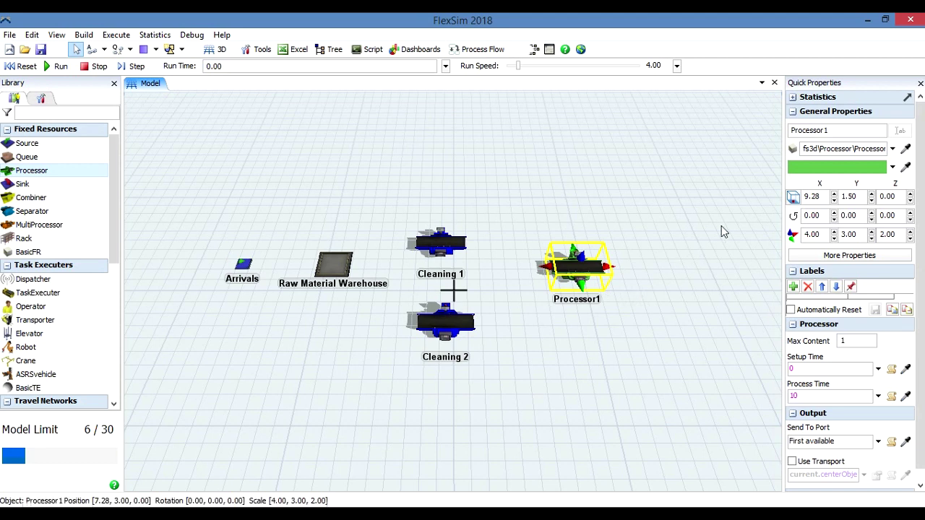
left_click(892, 167)
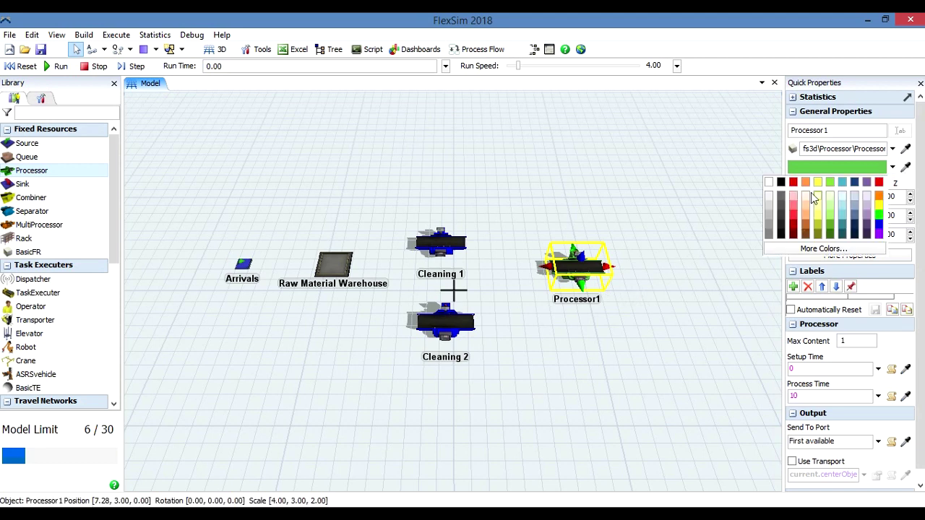
left_click(792, 182)
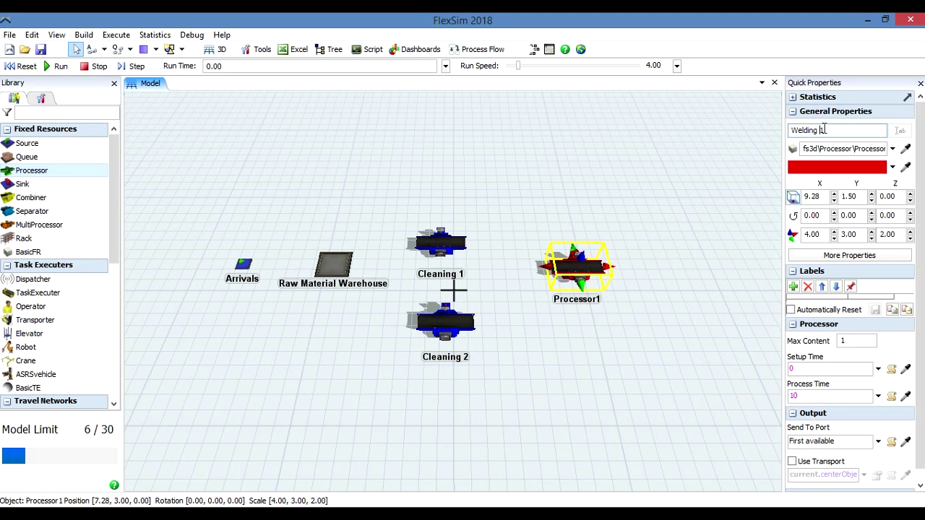
left_click(693, 262)
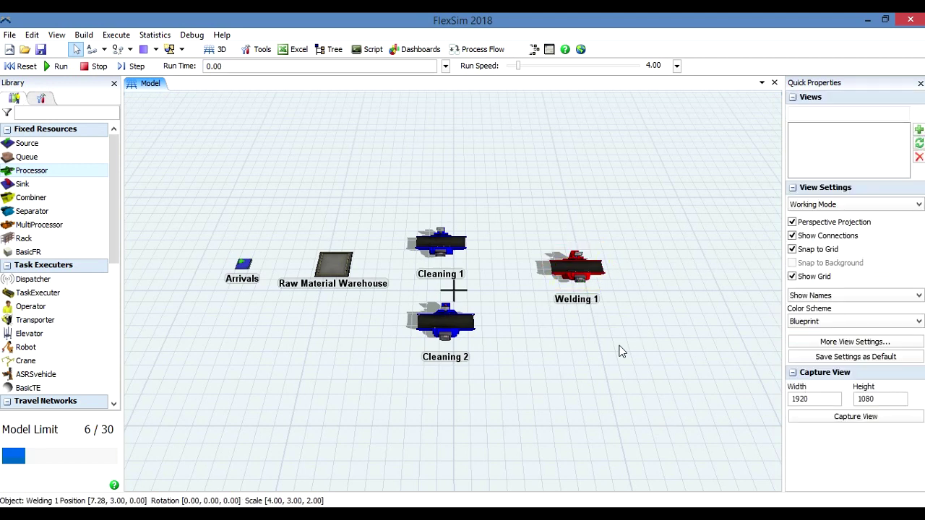
- Review the sequence and layout slides in PowerPoint, then place two processors side by side below the cleaning stations in FlexSim
key("alt+Tab")
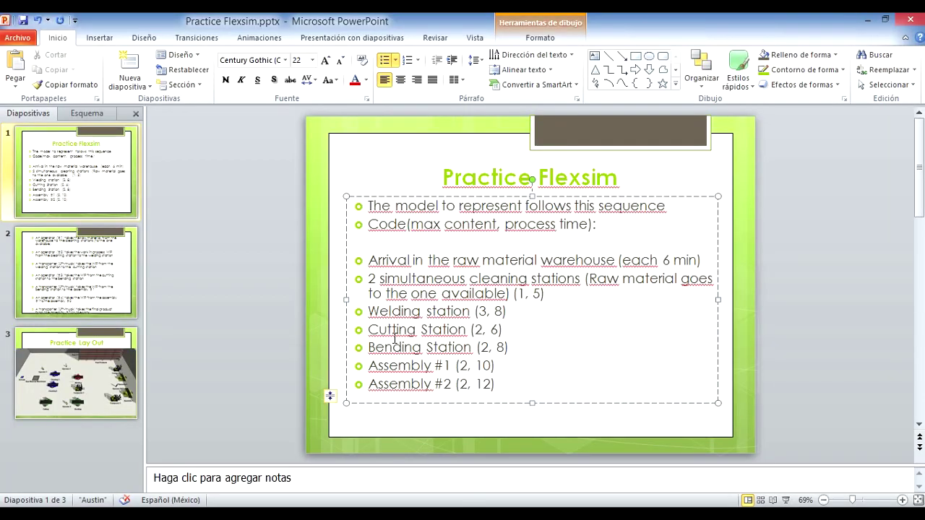
left_click(123, 376)
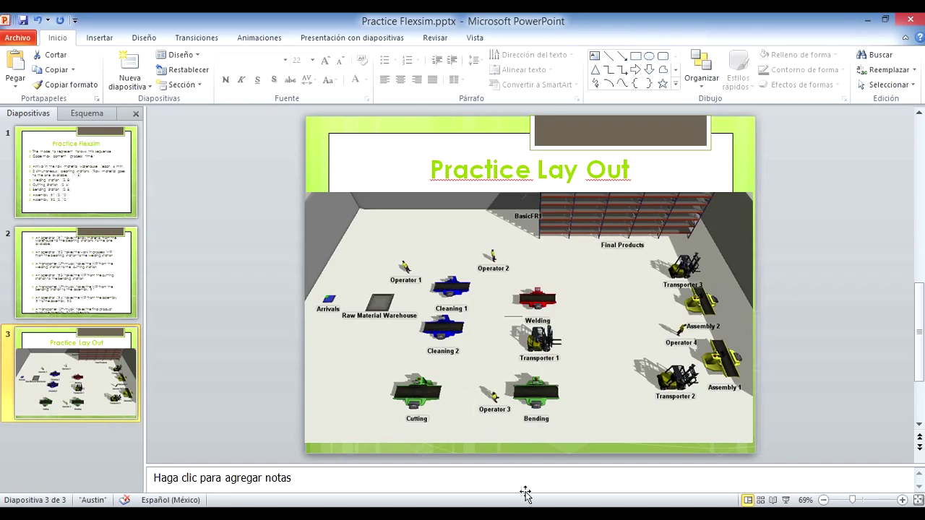
key("alt+Tab")
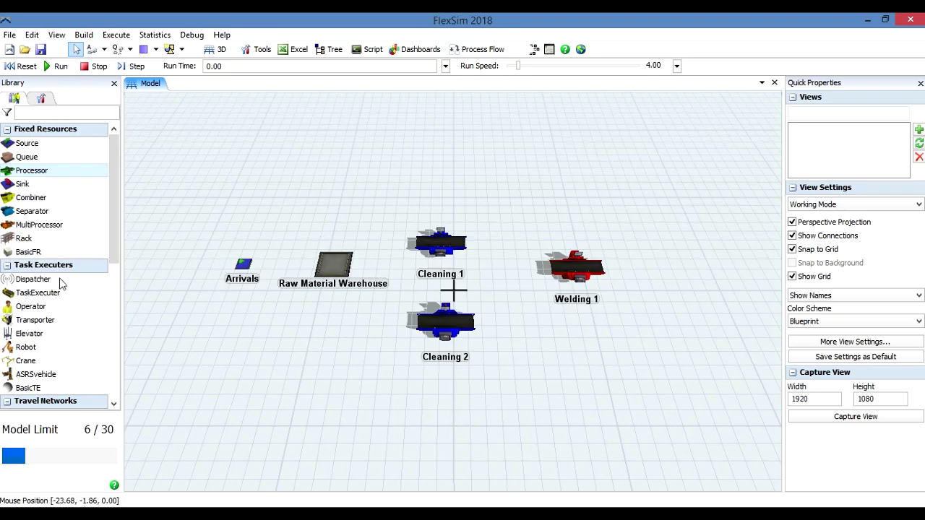
left_click_drag(29, 172, 362, 432)
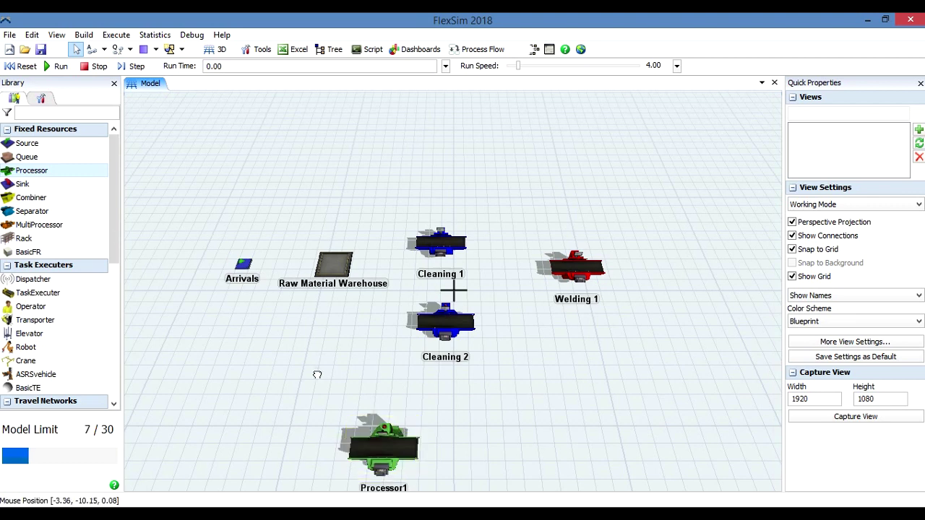
left_click_drag(29, 173, 535, 445)
left_click_drag(386, 462, 387, 454)
left_click_drag(546, 437, 512, 444)
left_click(512, 445)
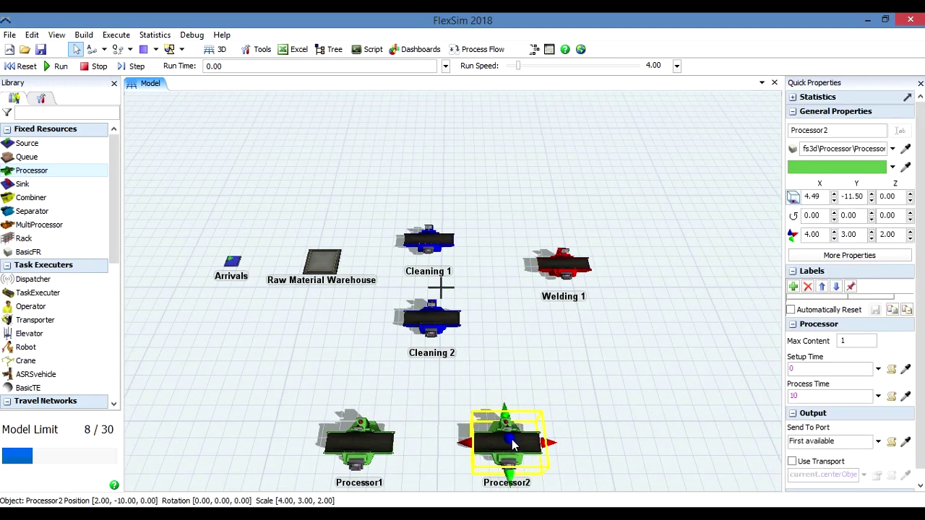
- Rename the left processor of the bottom pair as Cutting and the right one as Bending
left_click(357, 442)
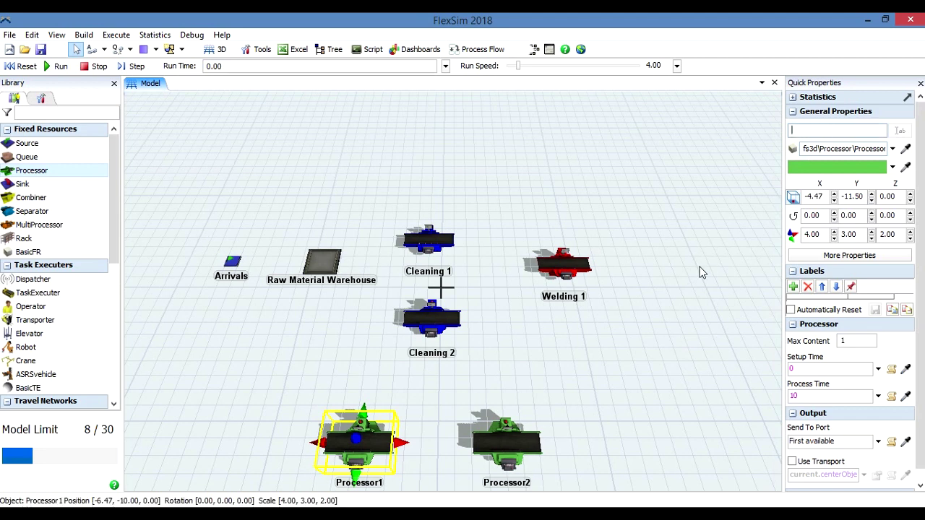
type("Cutting")
key("Return")
left_click(505, 443)
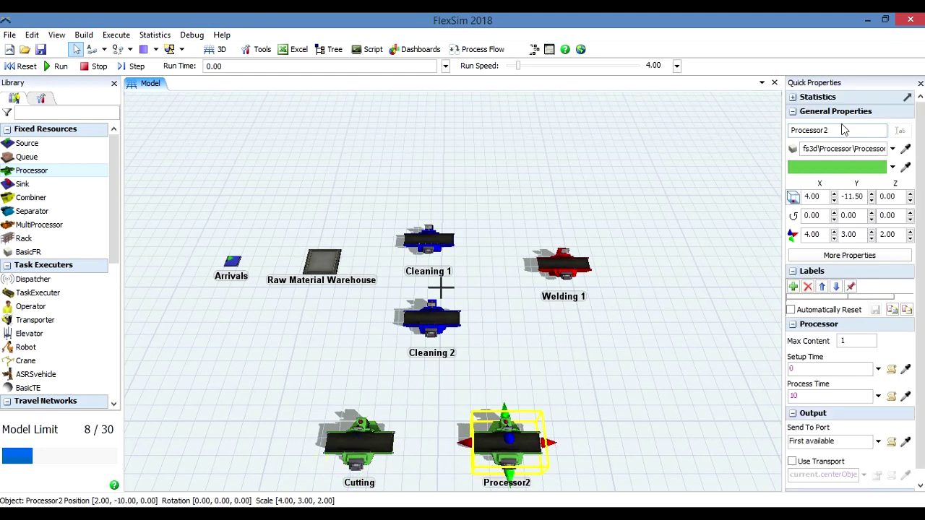
left_click(840, 131)
key("Return")
left_click(650, 354)
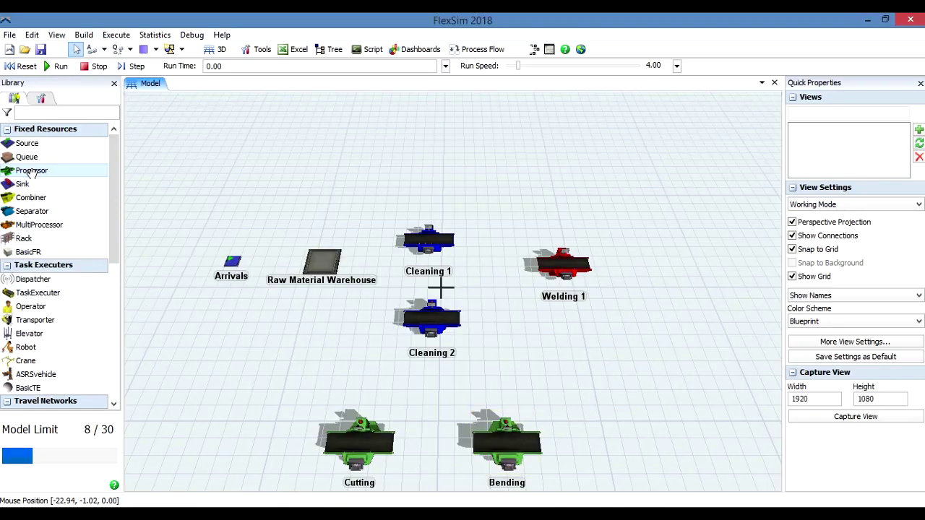
- Add two processors at the far right of the model, one above the other, and shift the upper one slightly left
left_click_drag(33, 174, 712, 381)
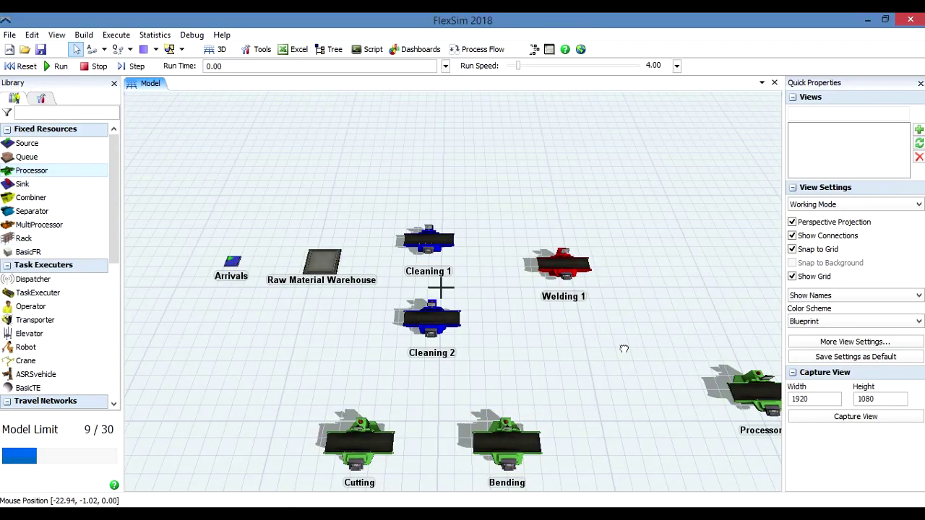
left_click_drag(21, 169, 720, 291)
left_click_drag(739, 292, 713, 305)
left_click(726, 303)
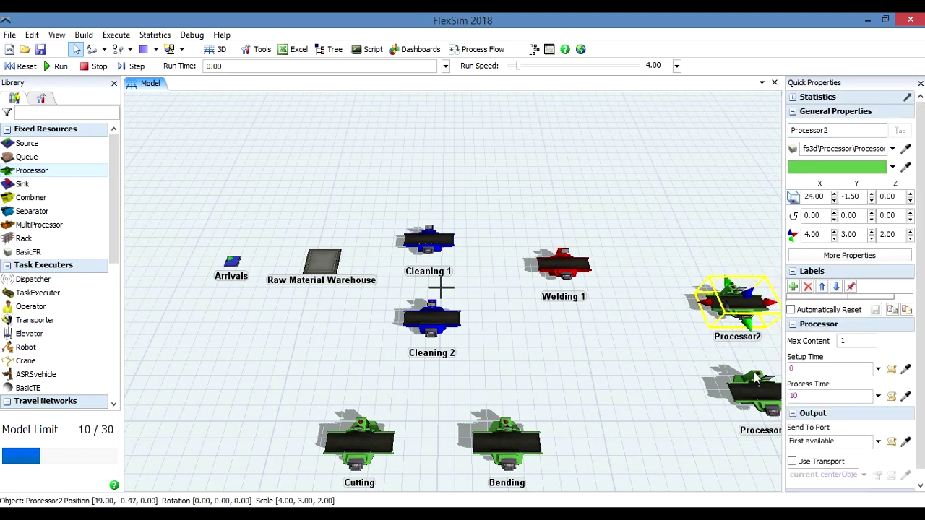
- Compare the two unnamed processors' placement with the layout slide in PowerPoint, then return to FlexSim with all stations in view
left_click(756, 361)
left_click(731, 299)
left_click(515, 514)
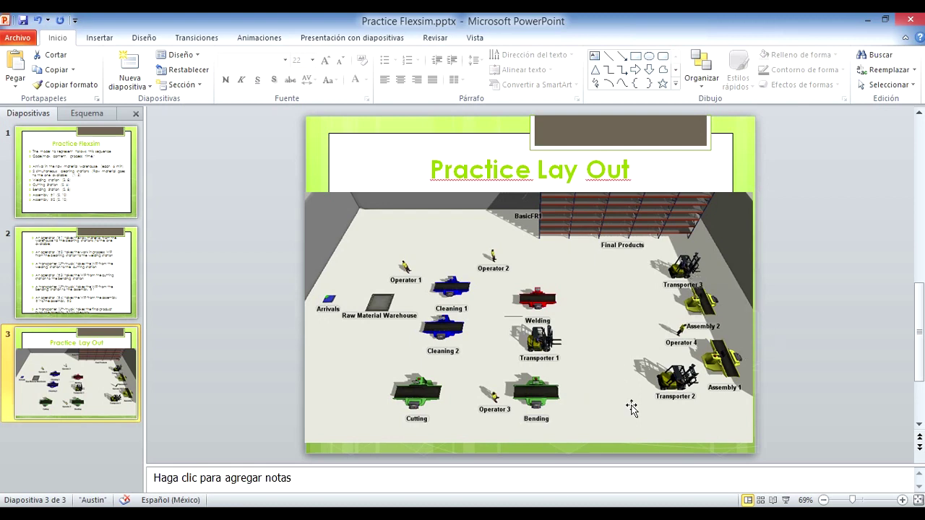
left_click(516, 514)
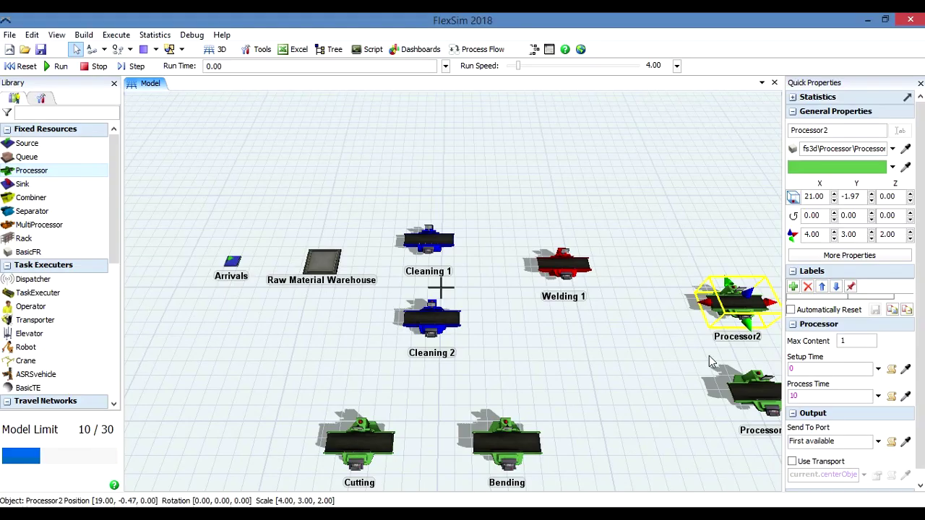
left_click(647, 367)
left_click_drag(648, 367, 570, 354)
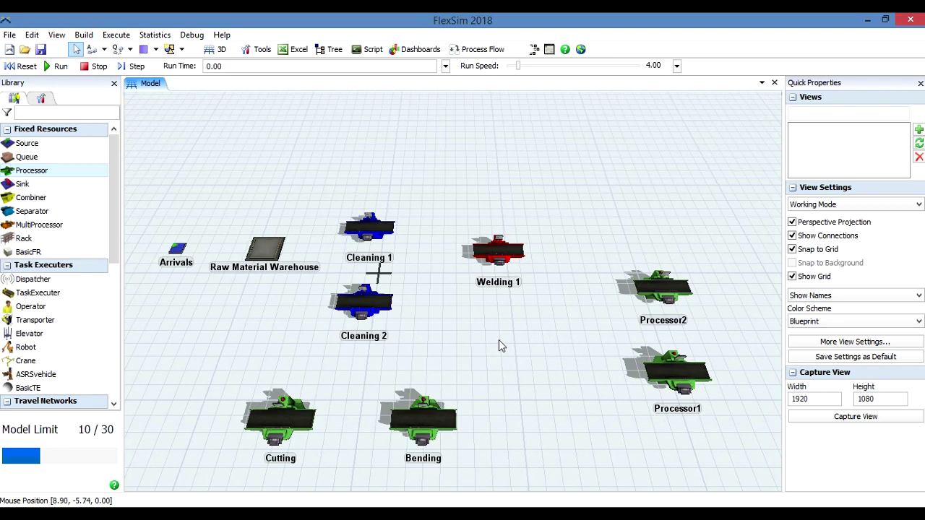
left_click_drag(499, 340, 553, 328)
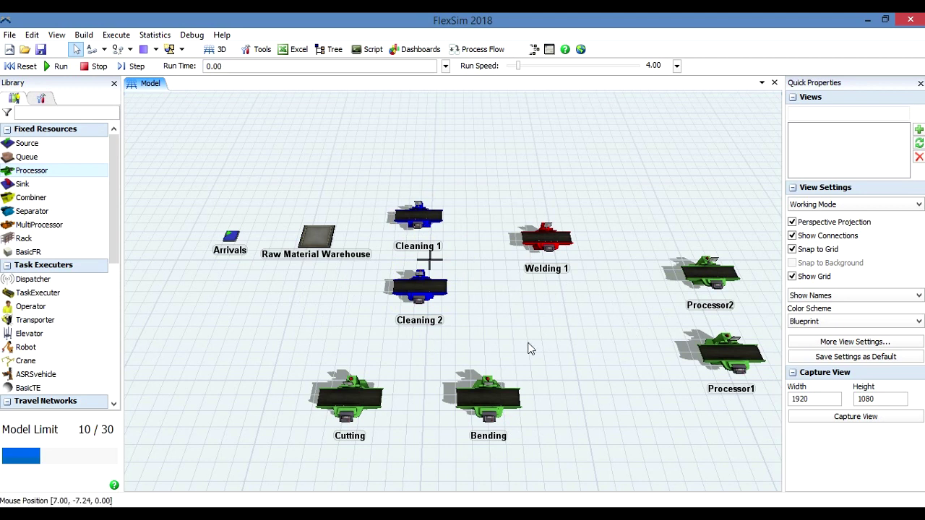
left_click_drag(584, 324, 552, 339)
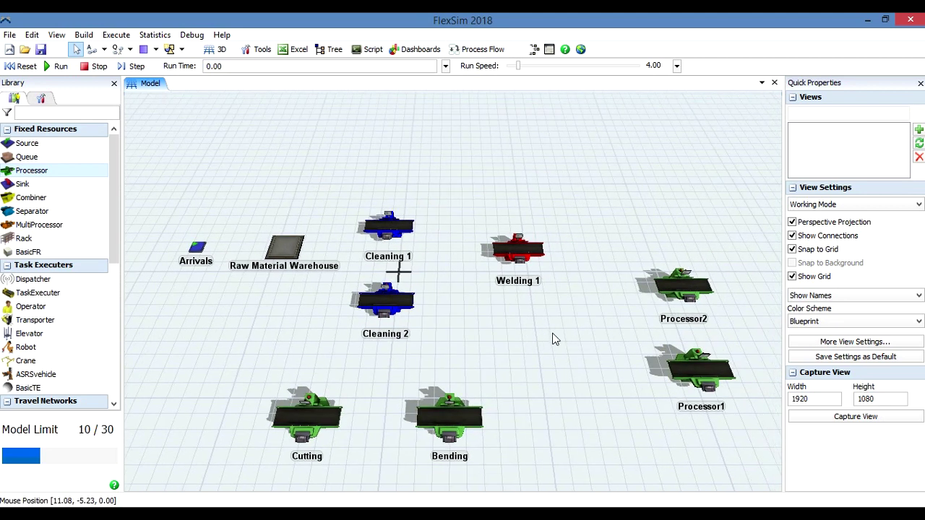
- Rotate the upper of the two unnamed processors 90 degrees about the Z axis
left_click(682, 291)
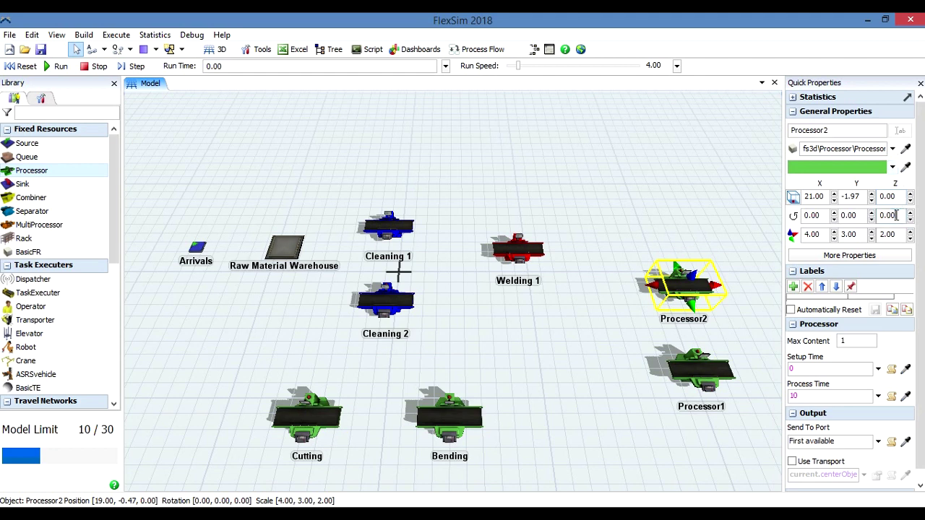
key("BackSpace")
key("BackSpace")
key("BackSpace")
type("9")
key("Return")
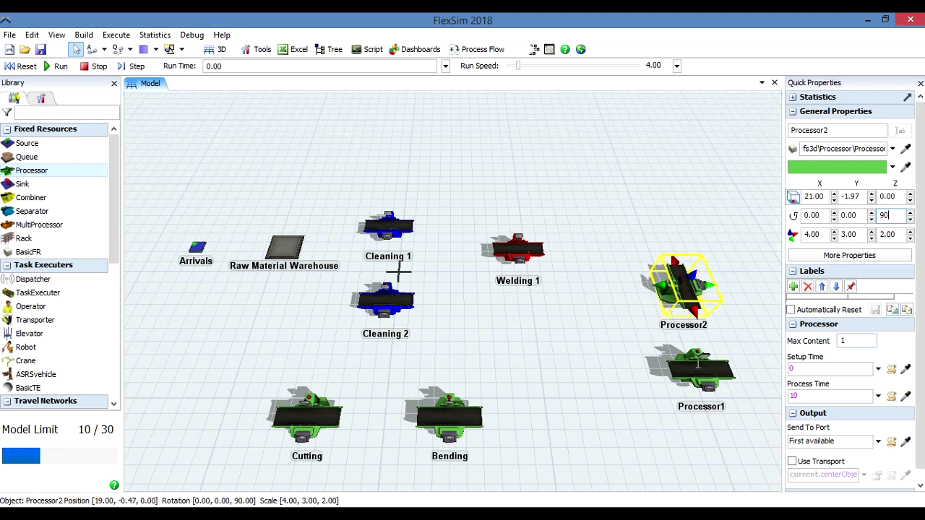
- Set the Z rotation of the lower unnamed processor to 90 degrees as well
left_click(708, 372)
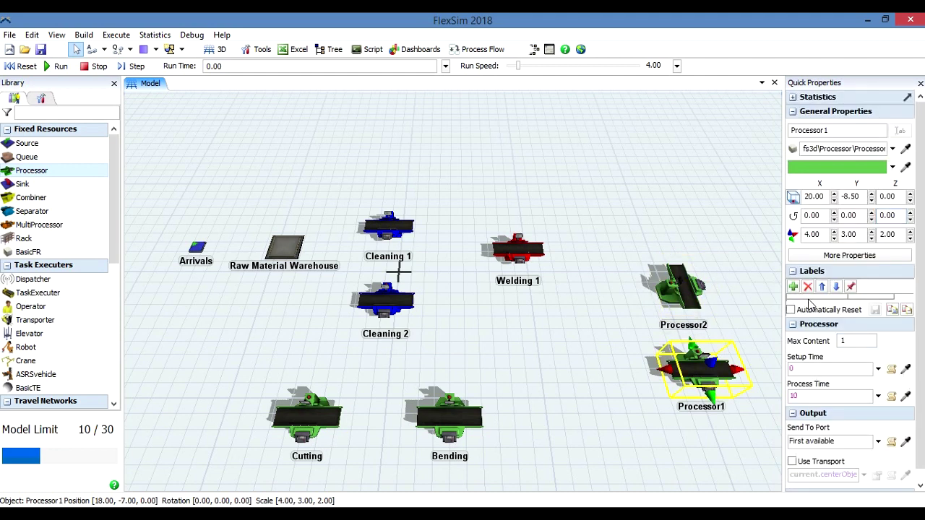
left_click(895, 220)
key("BackSpace")
type("90")
key("Return")
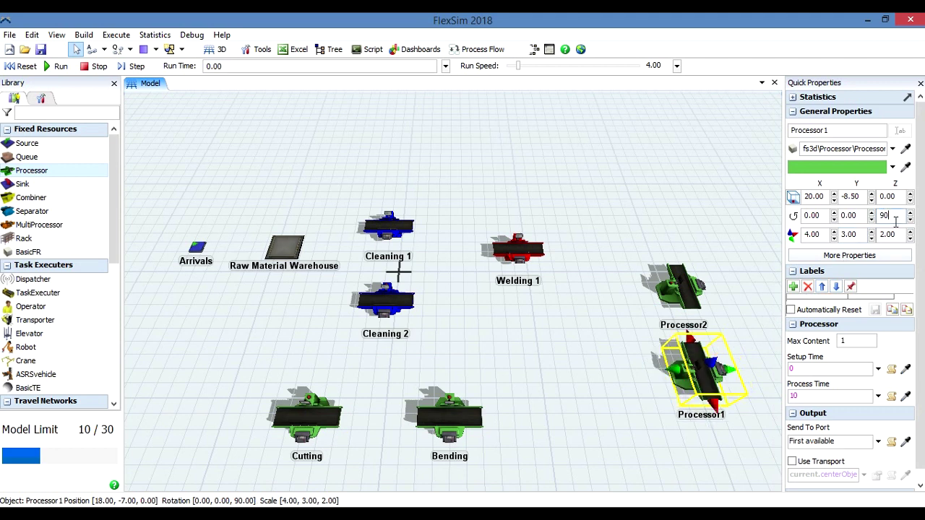
left_click(591, 283)
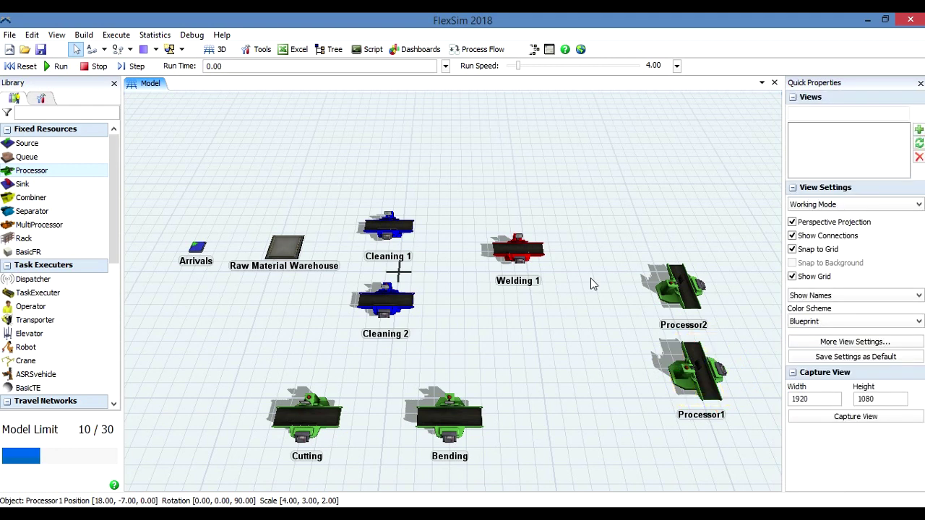
- Color both rotated processors yellow
left_click(677, 287)
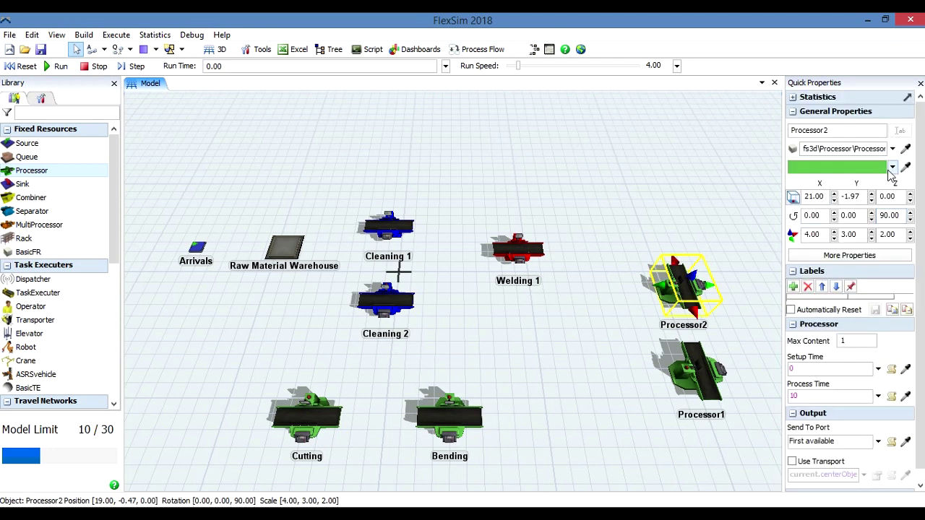
left_click(891, 168)
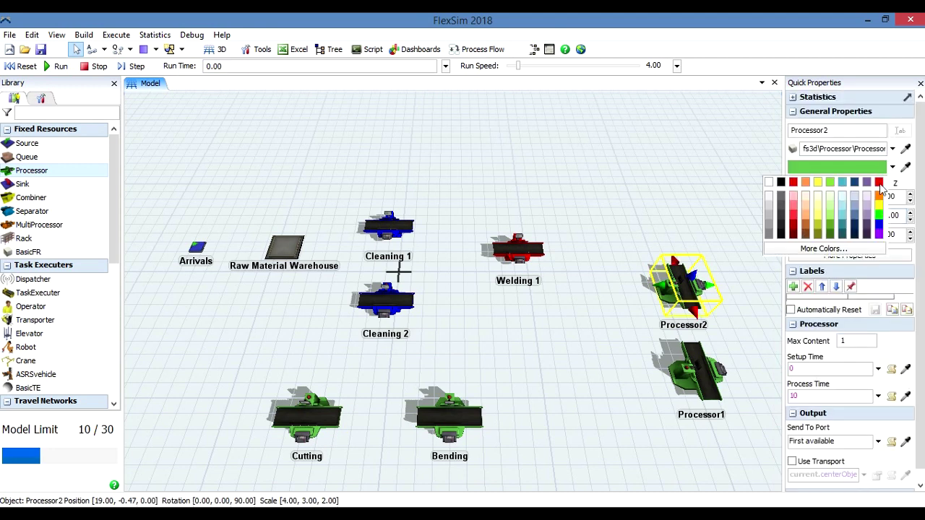
left_click(818, 182)
left_click(694, 370)
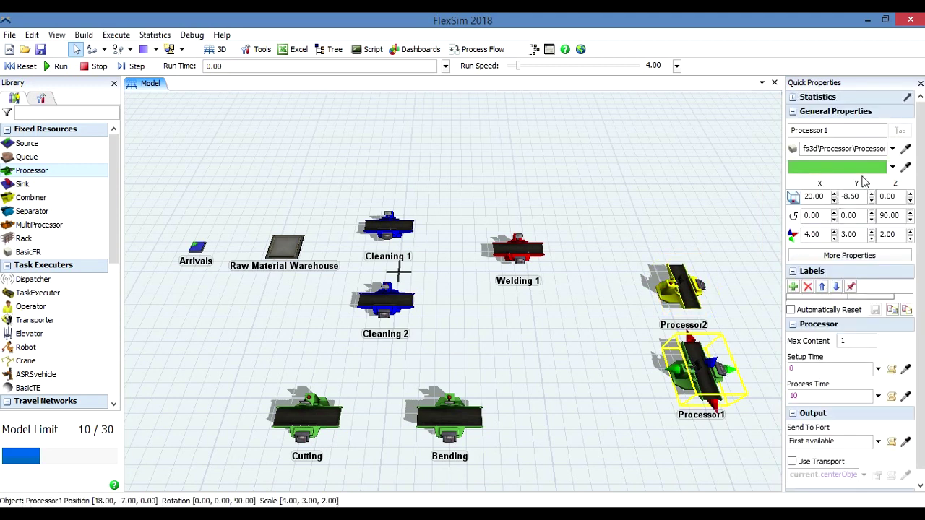
left_click(891, 167)
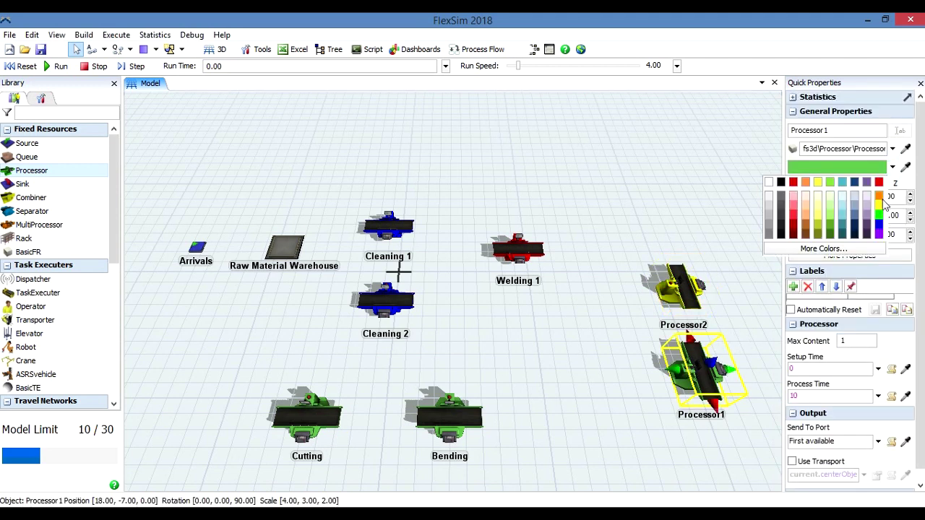
left_click(879, 205)
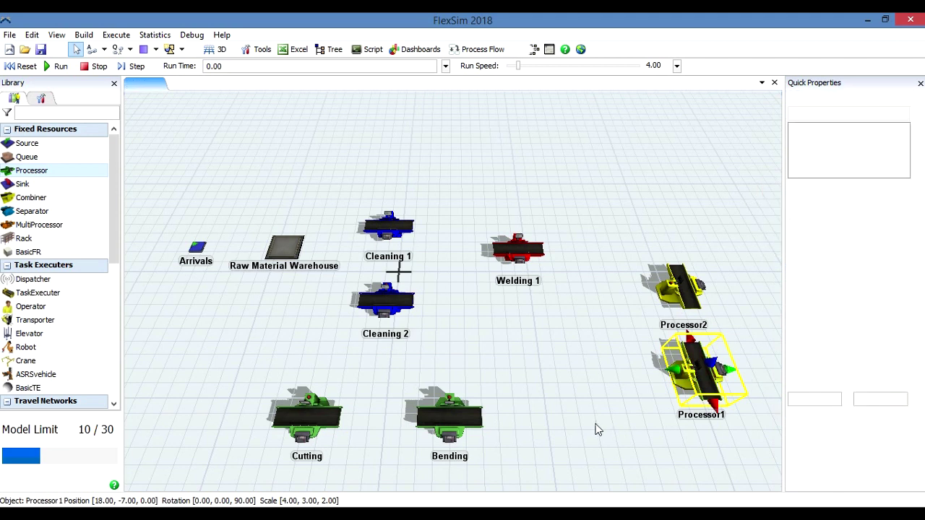
- Rename the lower yellow processor as Assembly 1
left_click(699, 396)
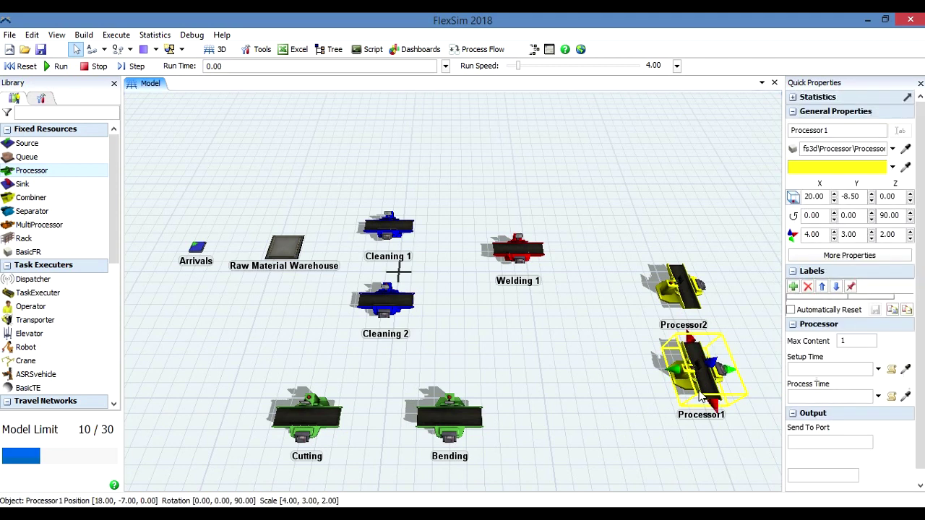
left_click(832, 132)
key("BackSpace")
key("BackSpace")
key("BackSpace")
key("BackSpace")
key("BackSpace")
key("BackSpace")
key("BackSpace")
key("BackSpace")
key("BackSpace")
type("Assembly 1")
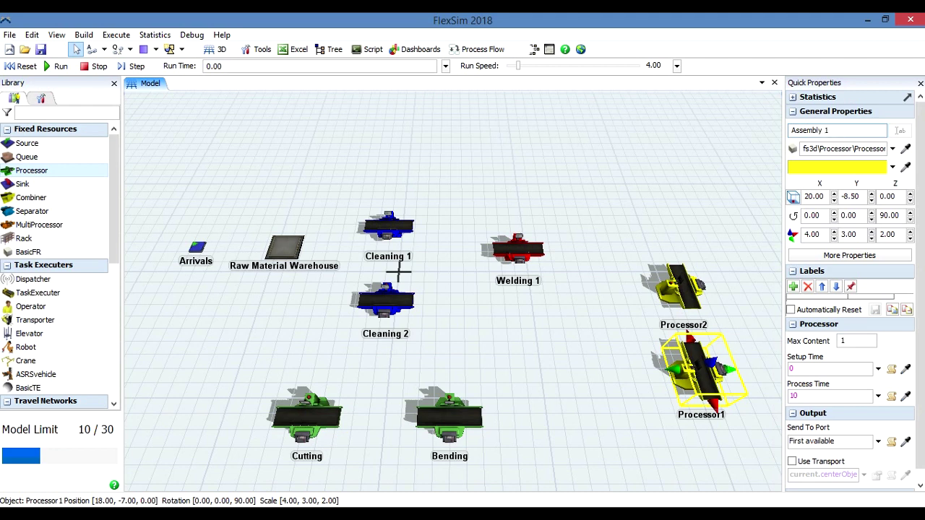
left_click(616, 312)
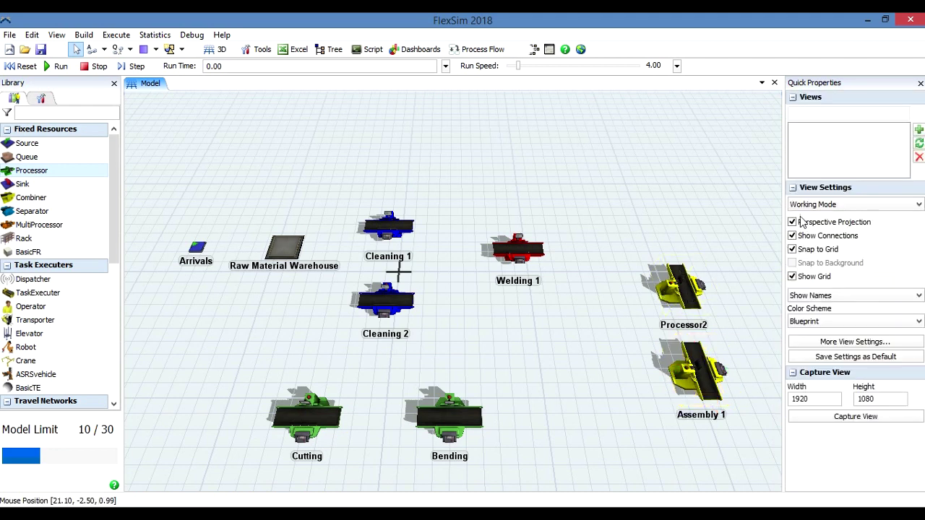
- Rename the upper yellow processor as Assembly 2
left_click(679, 289)
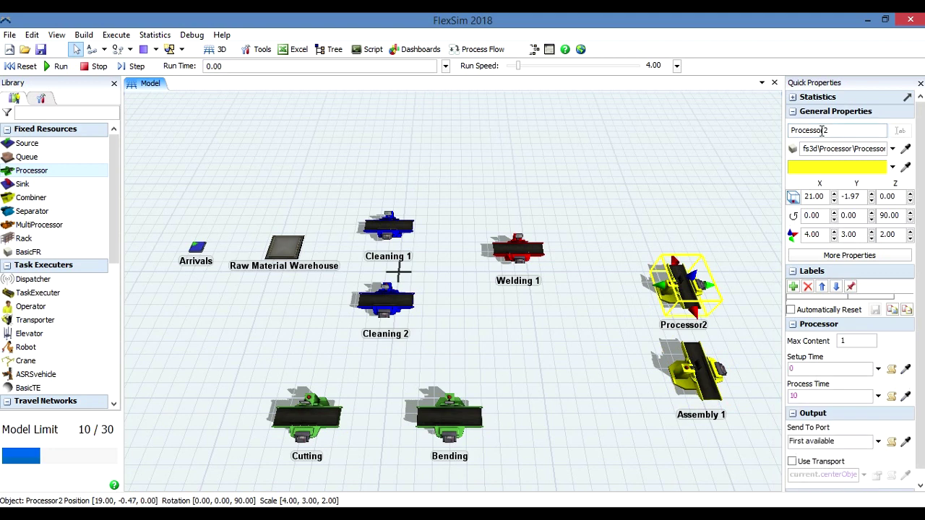
left_click(821, 130)
key("BackSpace")
key("BackSpace")
key("BackSpace")
key("BackSpace")
key("BackSpace")
key("BackSpace")
key("BackSpace")
key("BackSpace")
key("BackSpace")
type("Assembly")
left_click(630, 373)
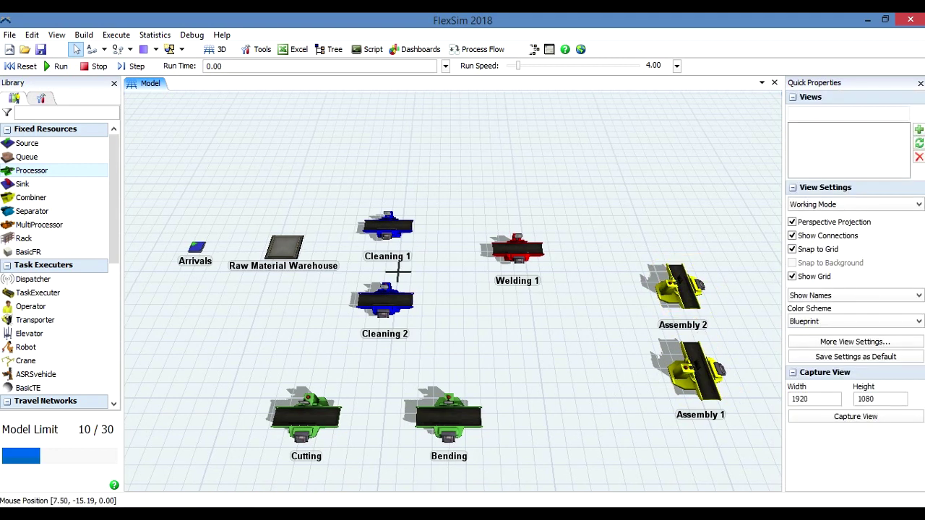
- Check the layout slide in PowerPoint and add a rack in FlexSim behind the welding and assembly stations, at about X 16, Y 8.7
left_click(475, 515)
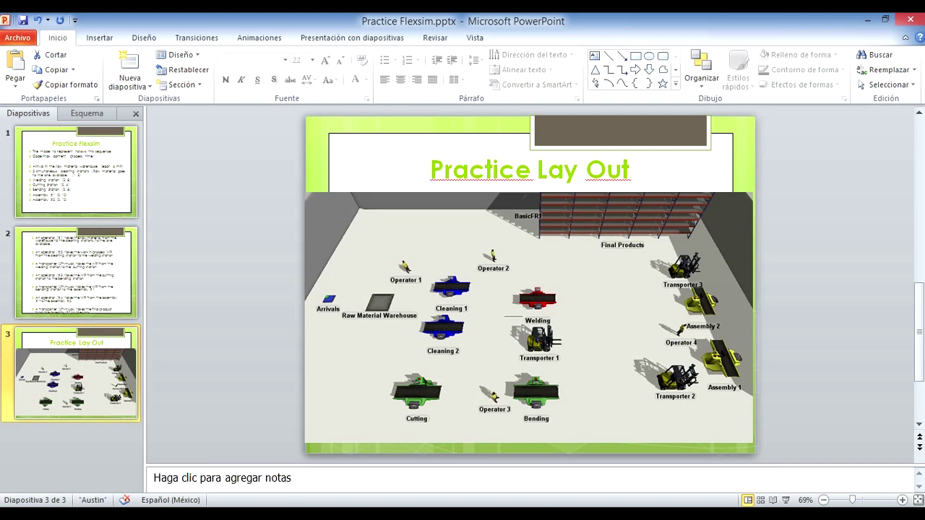
key("alt+Tab")
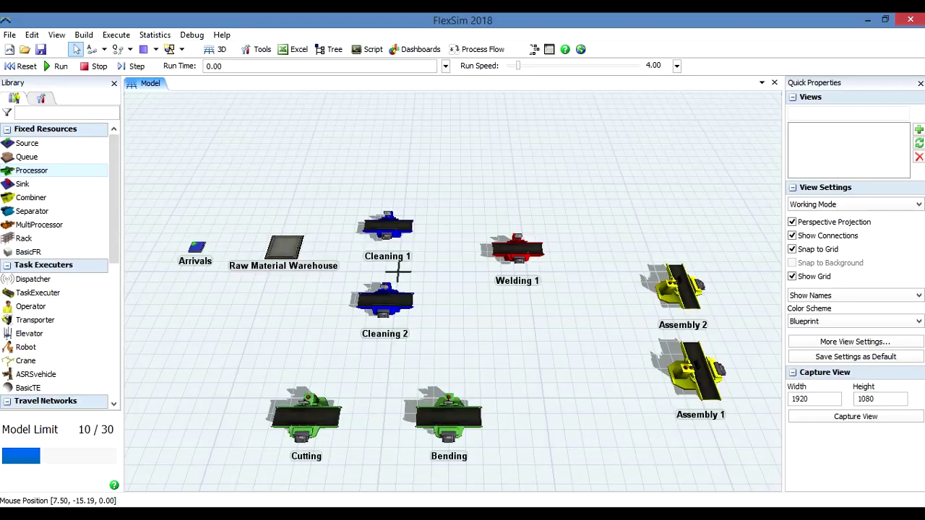
left_click(26, 239)
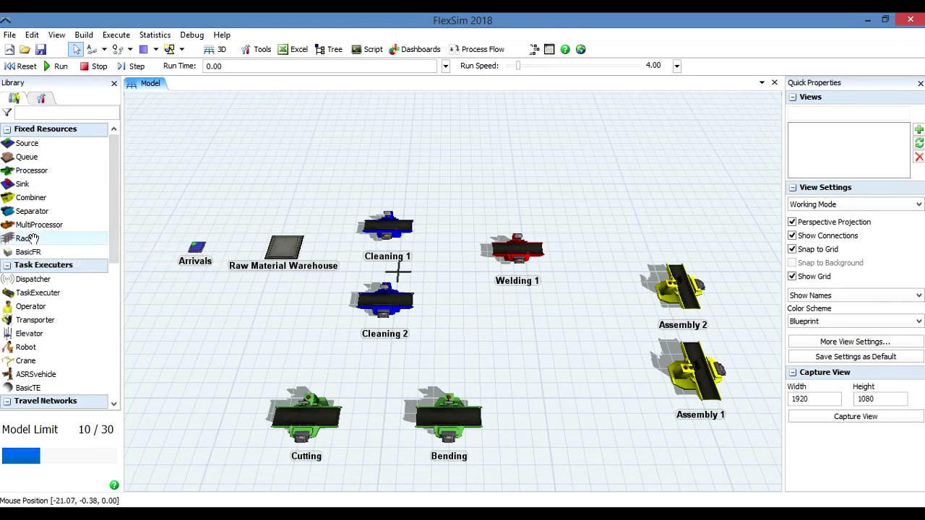
left_click(657, 160)
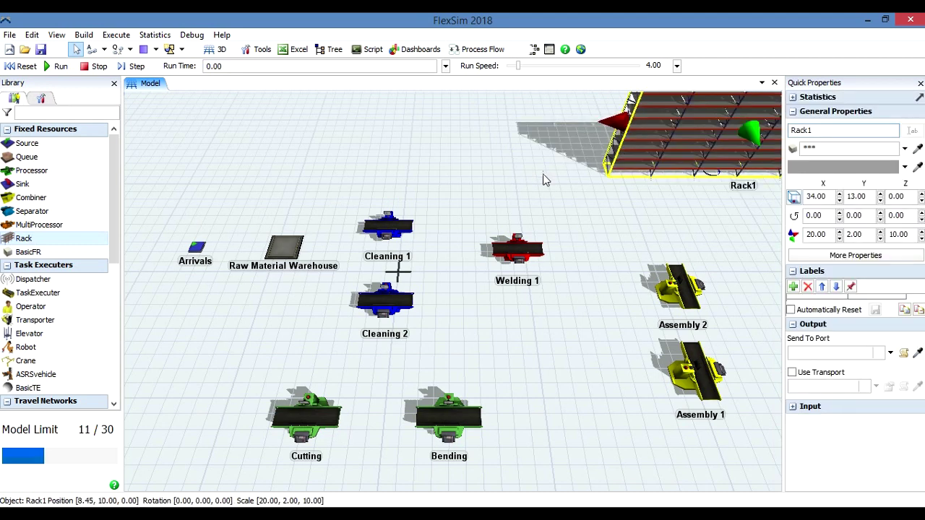
left_click_drag(532, 180, 520, 182)
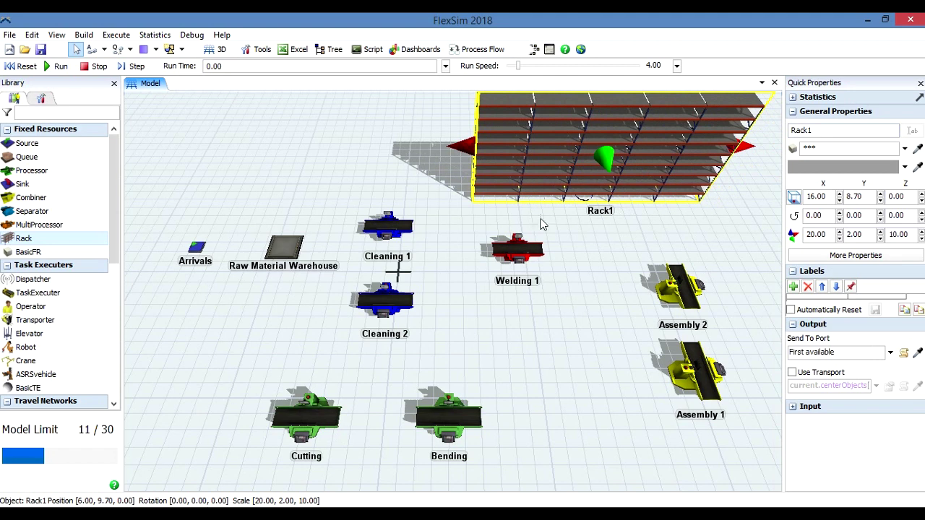
left_click(518, 314)
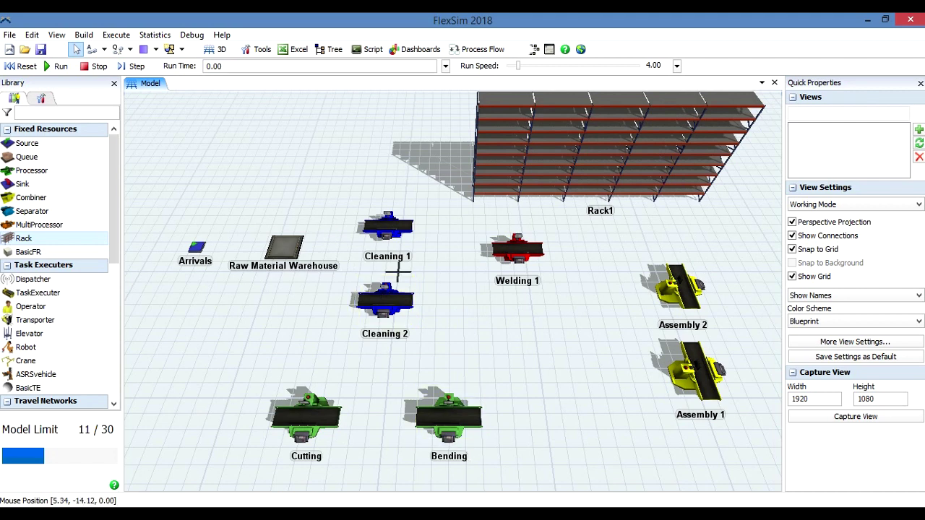
- Review the layout and material-handling slides in PowerPoint, then add an operator in FlexSim between Raw Material Warehouse and Cleaning 1
left_click(469, 450)
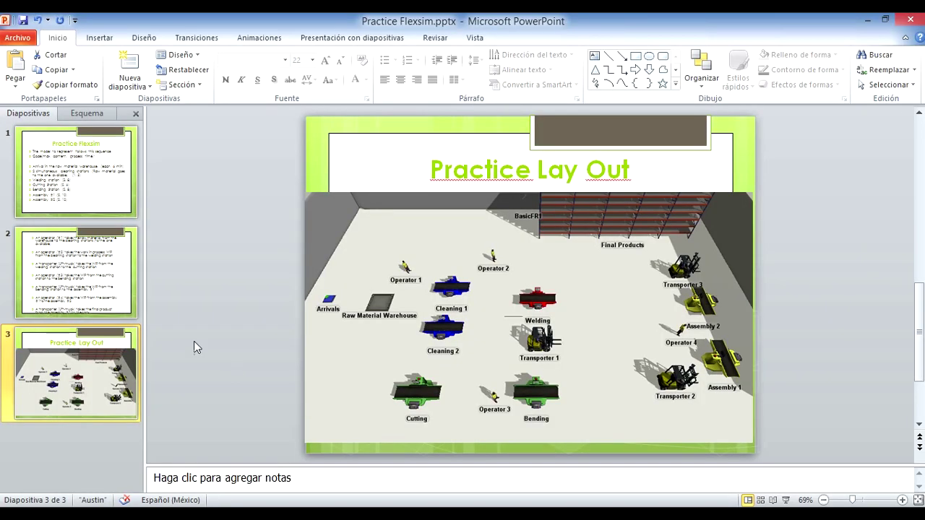
left_click(106, 264)
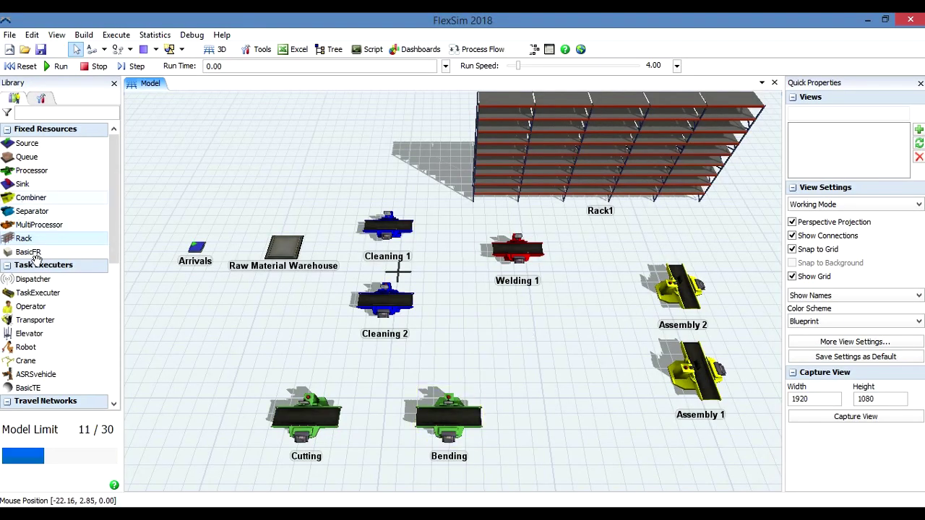
left_click(28, 306)
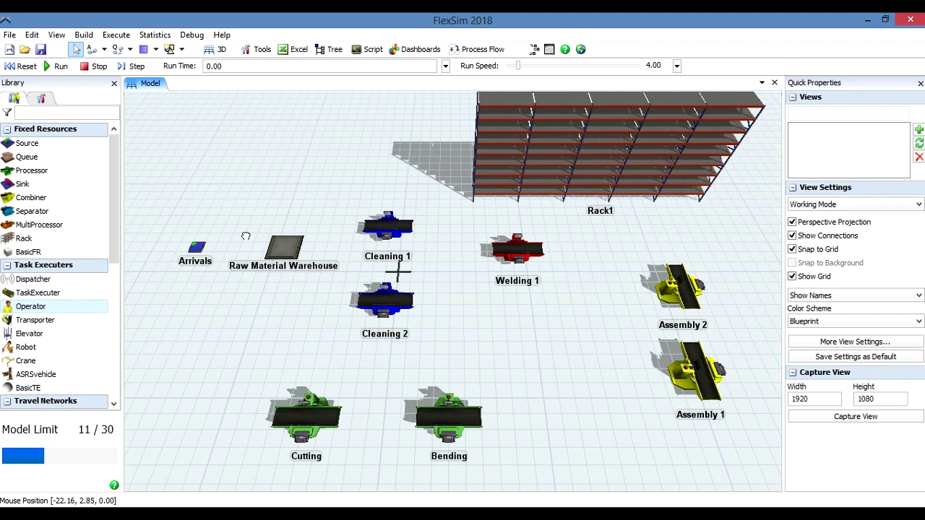
left_click(339, 213)
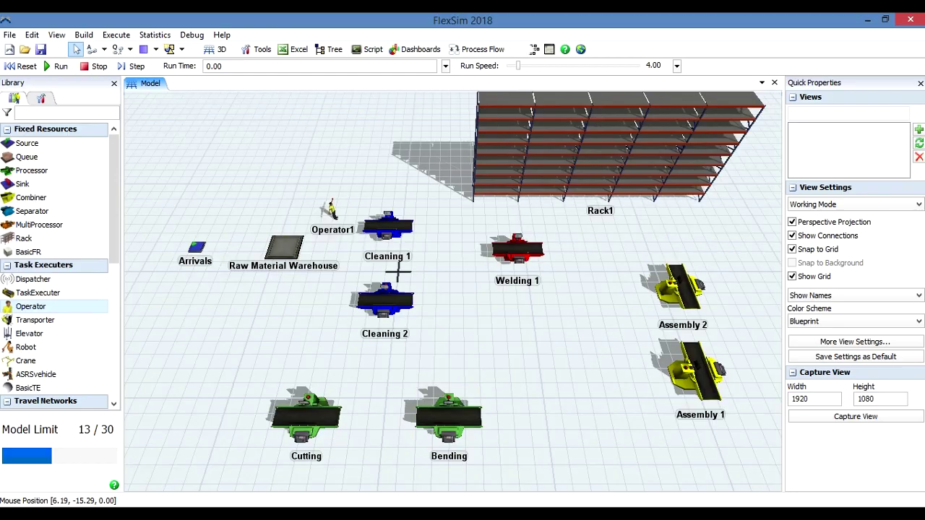
- Check the operator tasks on the second PowerPoint slide and add a second operator in FlexSim between Cleaning 1 and the welding station
left_click(552, 514)
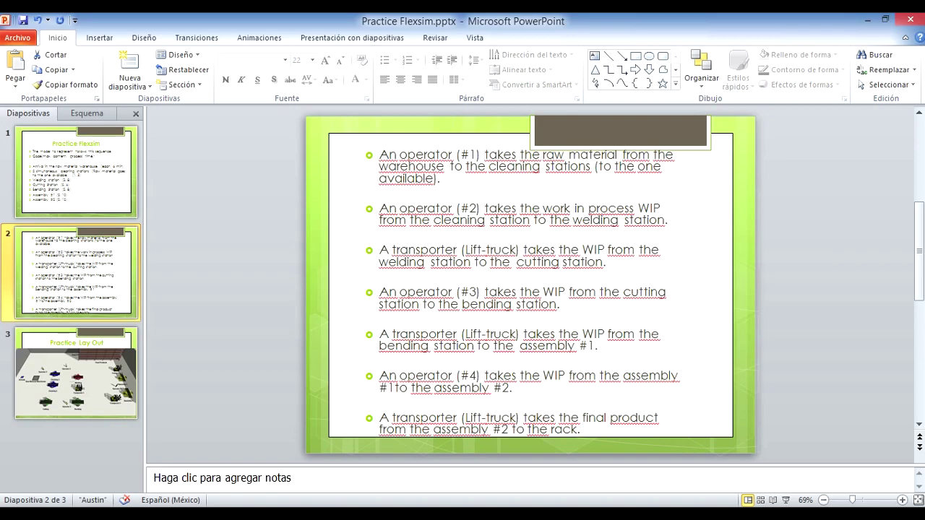
key("alt+Tab")
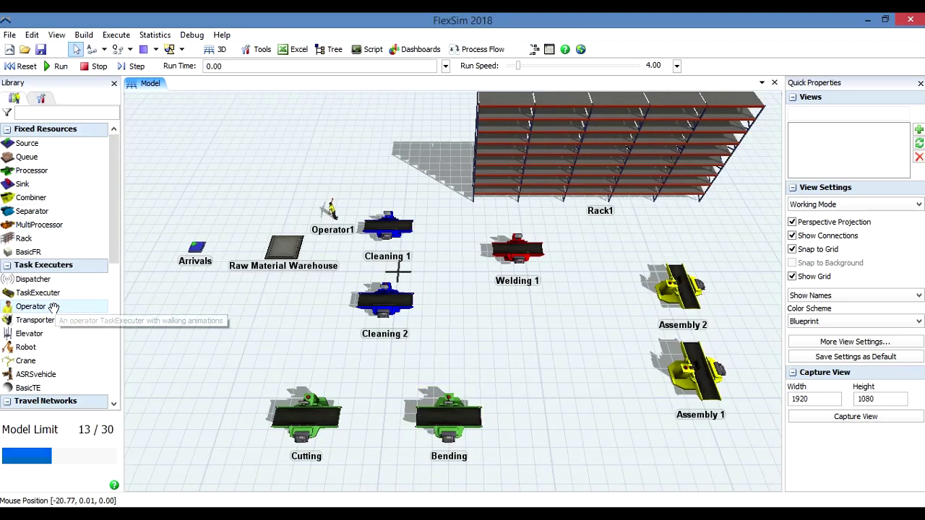
left_click_drag(55, 309, 453, 233)
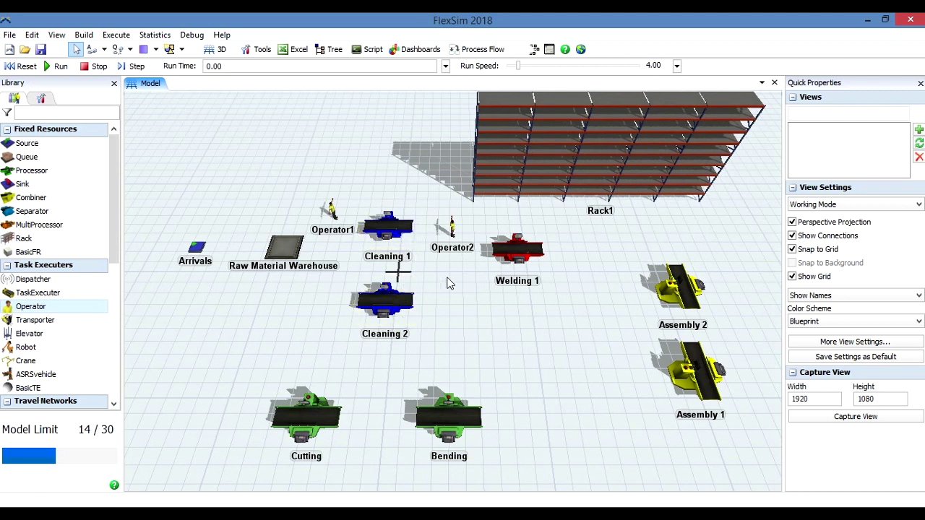
- Rename the red Welding 1 processor as Welding
left_click(520, 257)
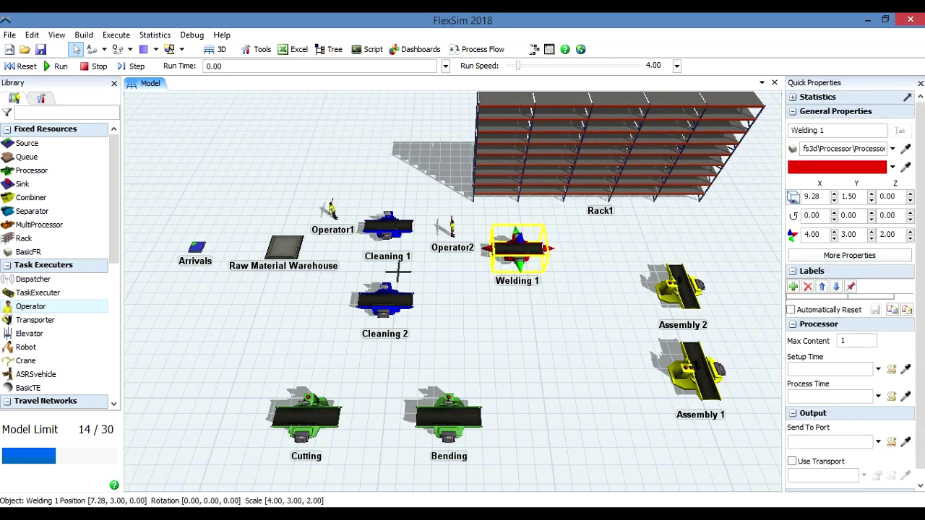
left_click(843, 126)
key("BackSpace")
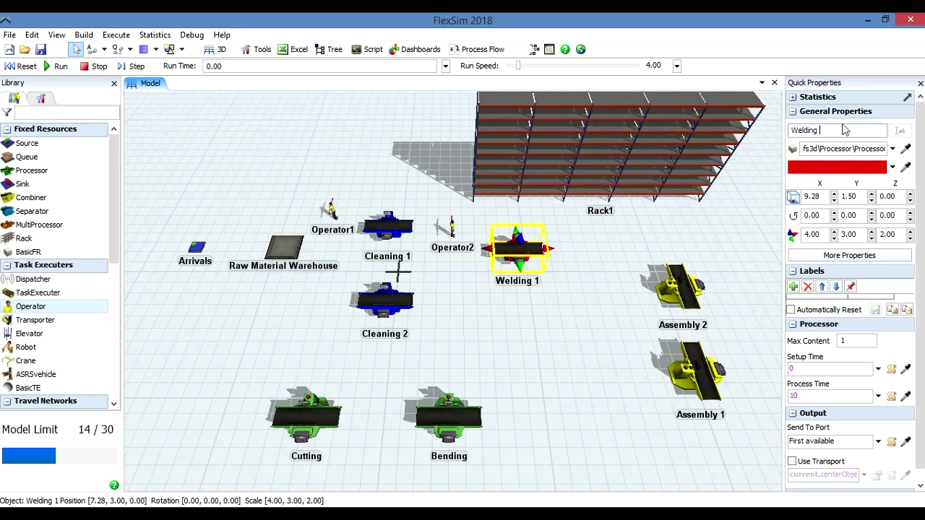
left_click(555, 325)
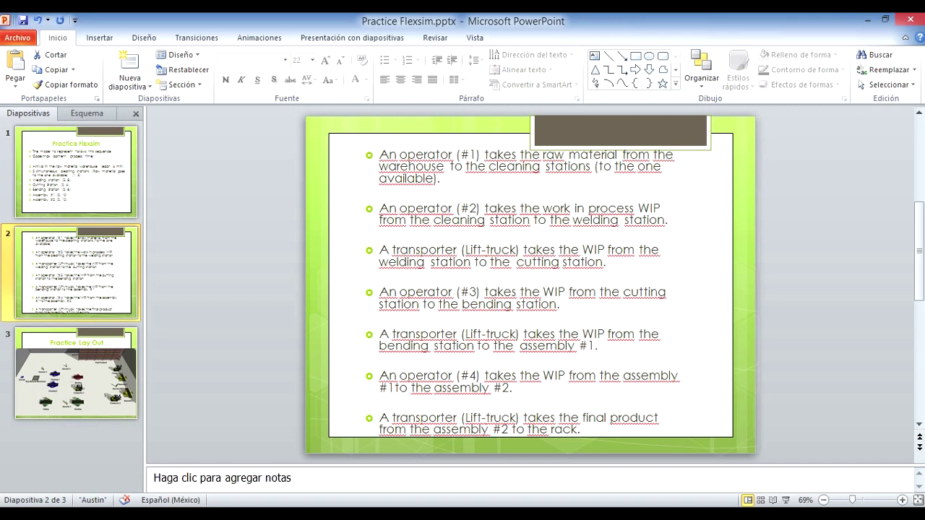
- Switch back to FlexSim from the PowerPoint task slide and add a transporter in front of the Welding station
left_click(506, 515)
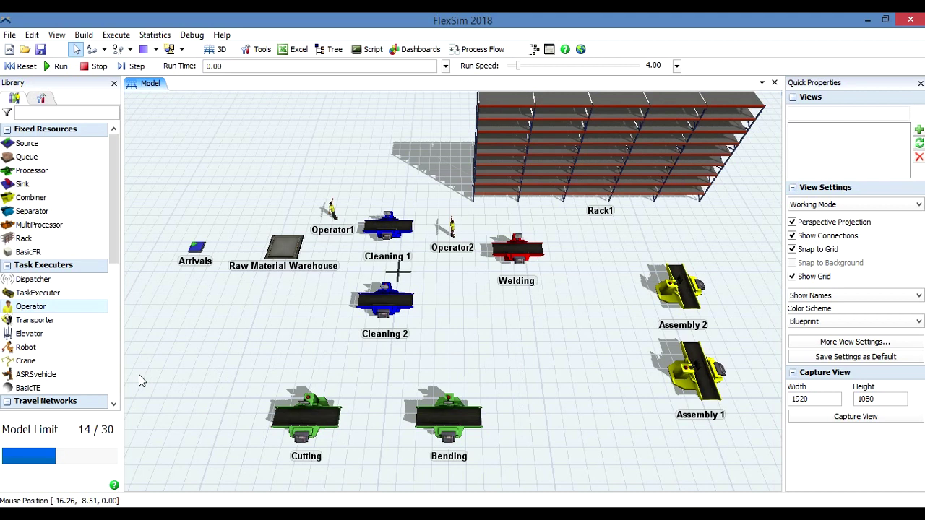
scroll(117, 257, "down", 1)
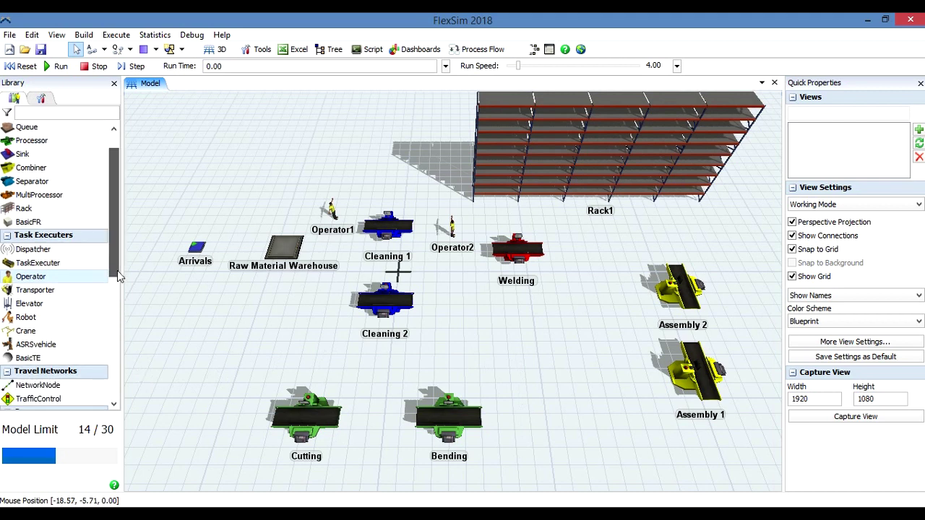
left_click(40, 291)
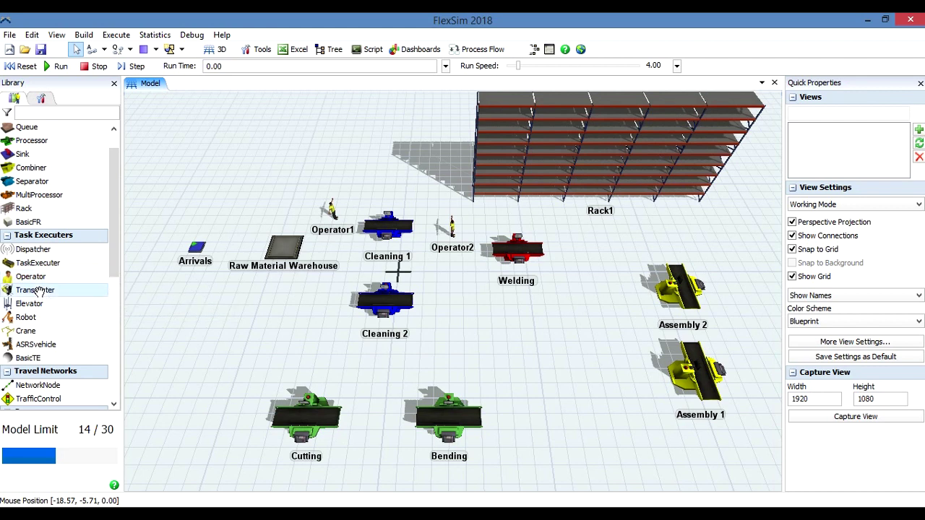
left_click_drag(50, 291, 505, 317)
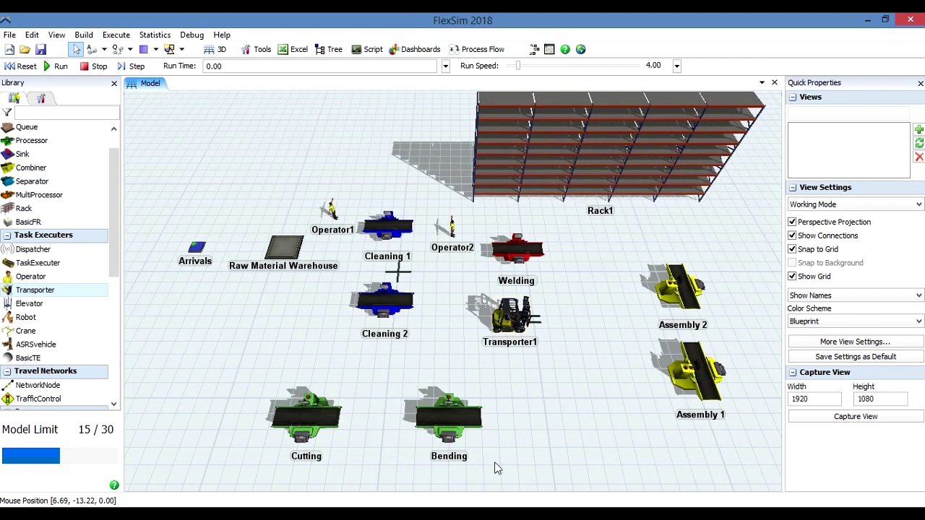
- Following the PowerPoint task slide, add an operator between Cutting and Bending and a transporter between Bending and Assembly 1 in FlexSim
left_click(488, 514)
left_click_drag(41, 279, 379, 432)
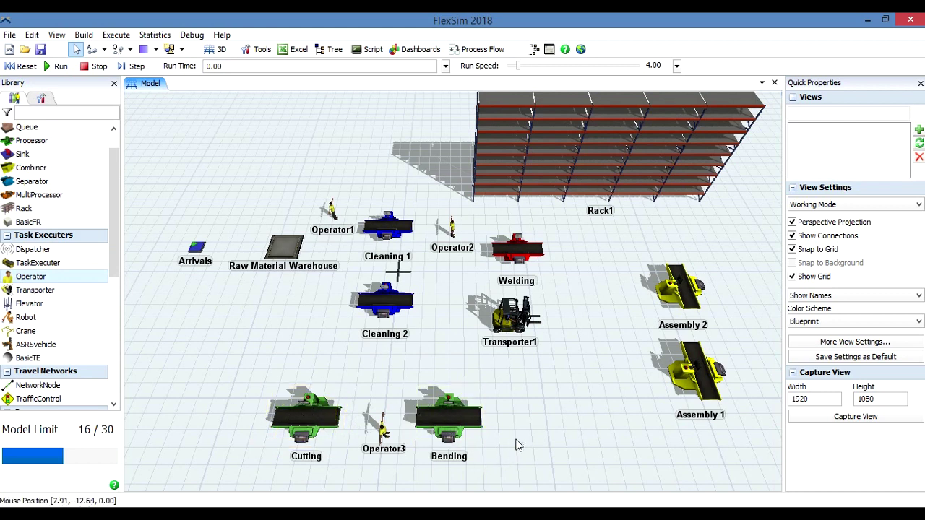
key("alt+Tab")
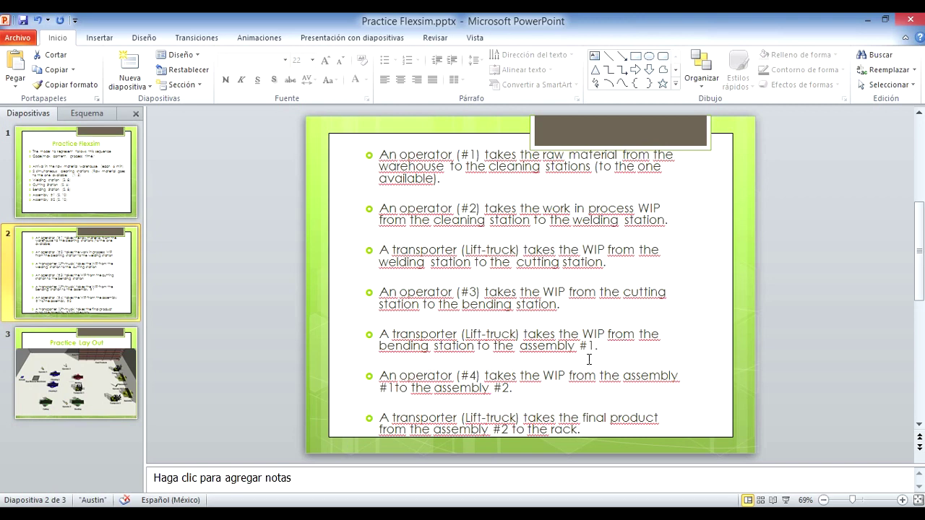
key("alt+Tab")
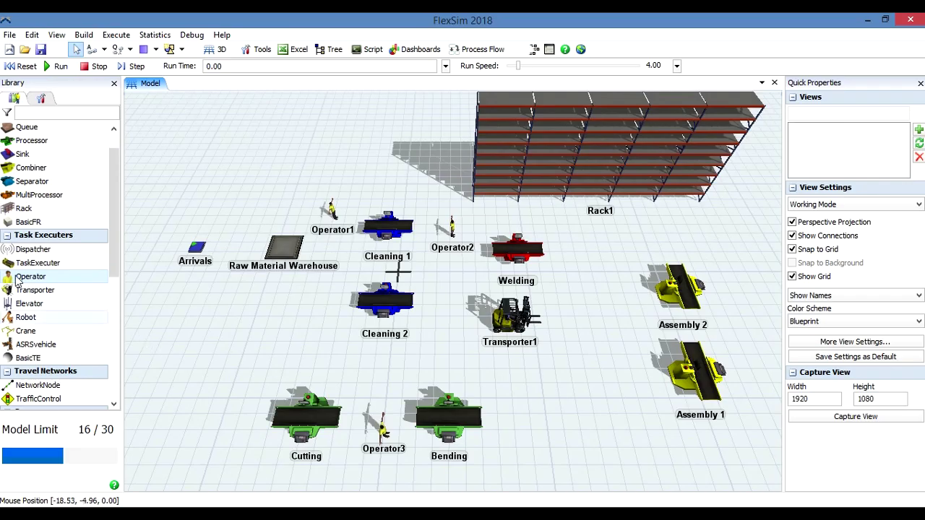
left_click(35, 290)
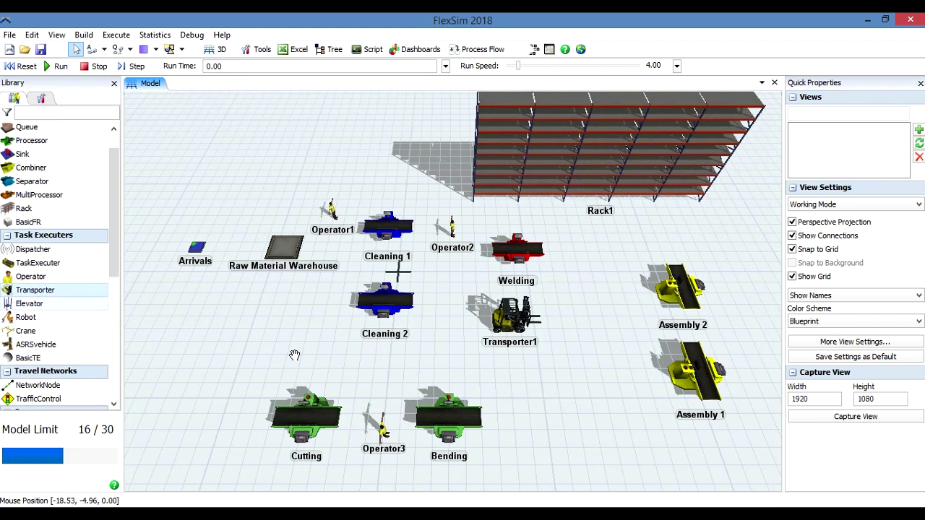
left_click(544, 426)
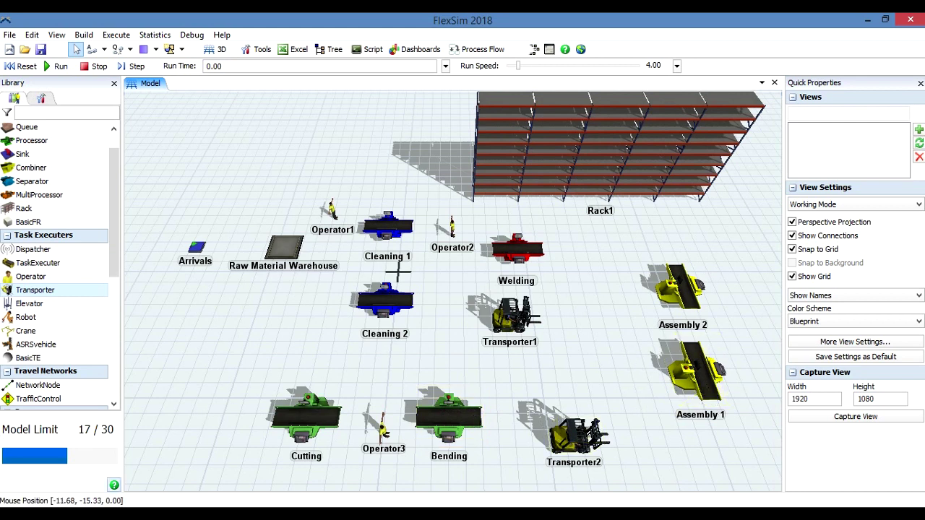
- Check the operator tasks on the PowerPoint slide, then add an operator in FlexSim between Assembly 1 and Assembly 2
left_click(473, 508)
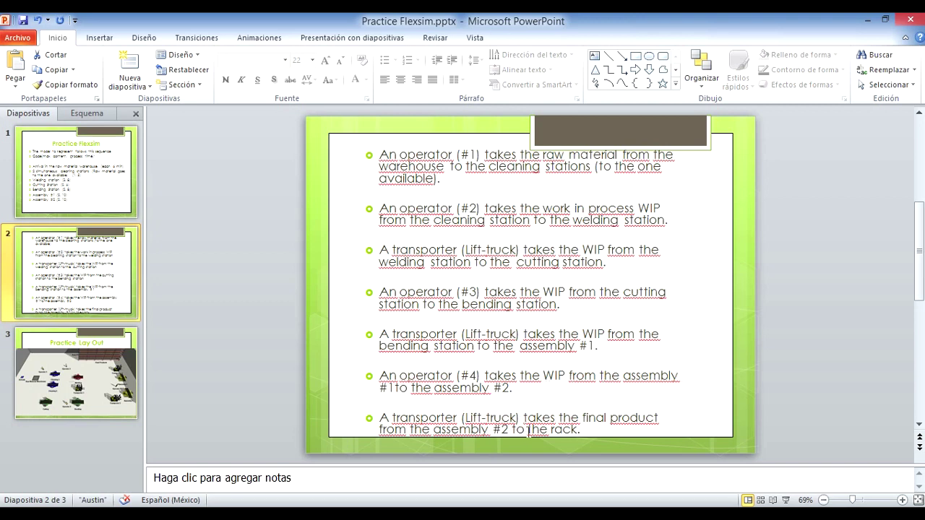
key("alt+Tab")
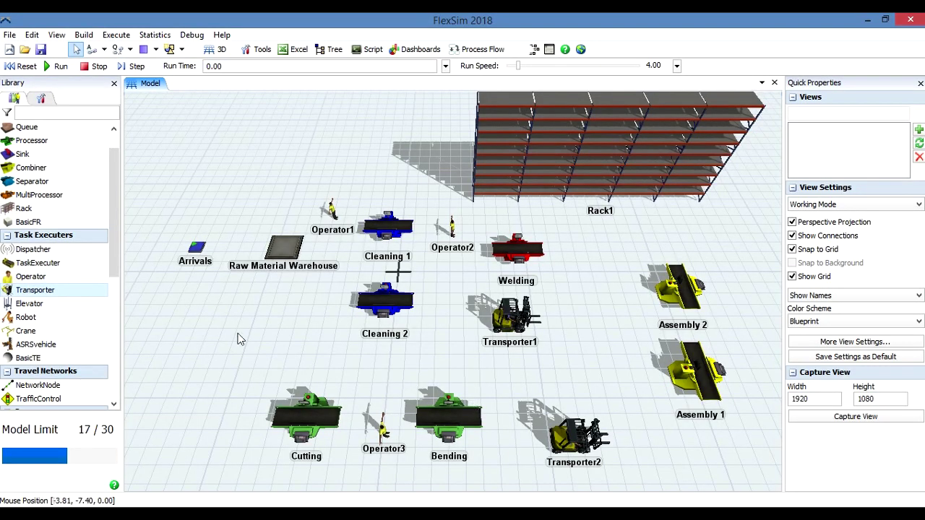
left_click_drag(124, 282, 656, 331)
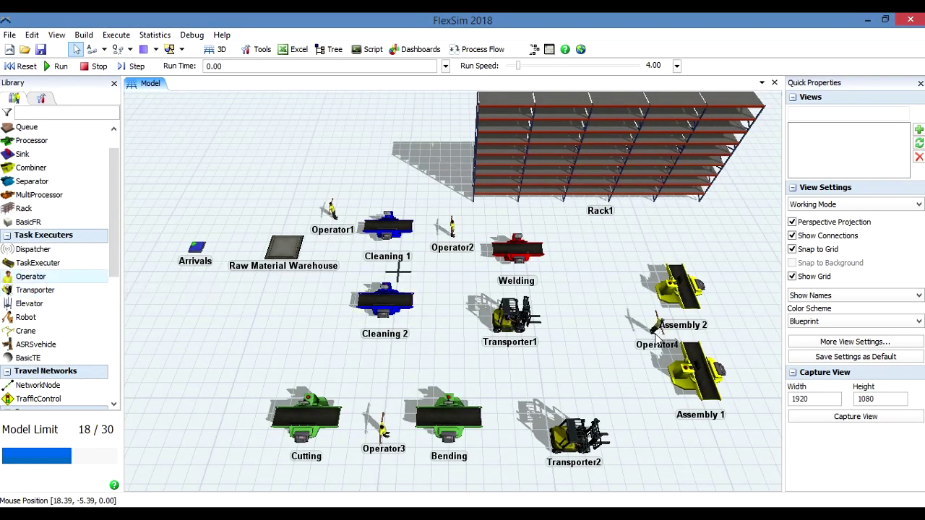
- Check the final-product task on the PowerPoint slide, then add a transporter in FlexSim between Assembly 2 and the rack
mouse_move(474, 515)
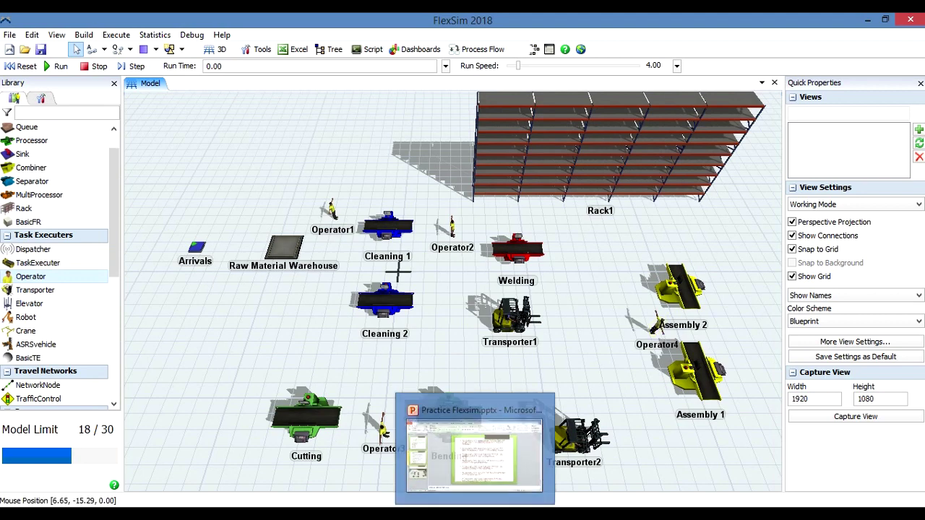
left_click(423, 416)
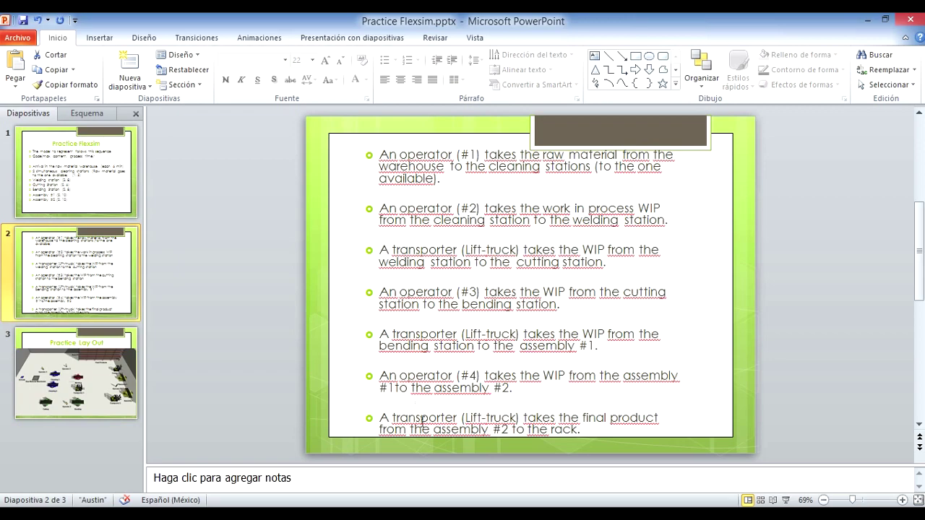
left_click(549, 515)
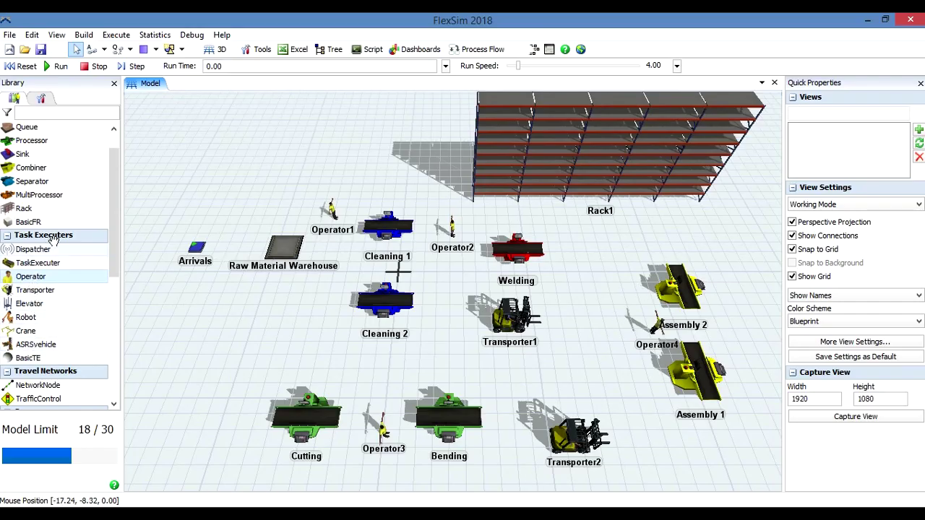
left_click(42, 291)
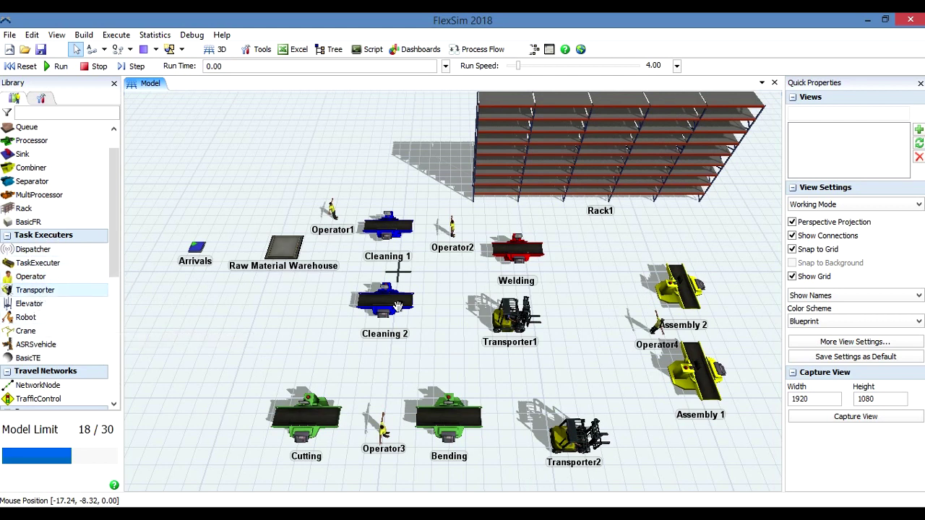
left_click(621, 245)
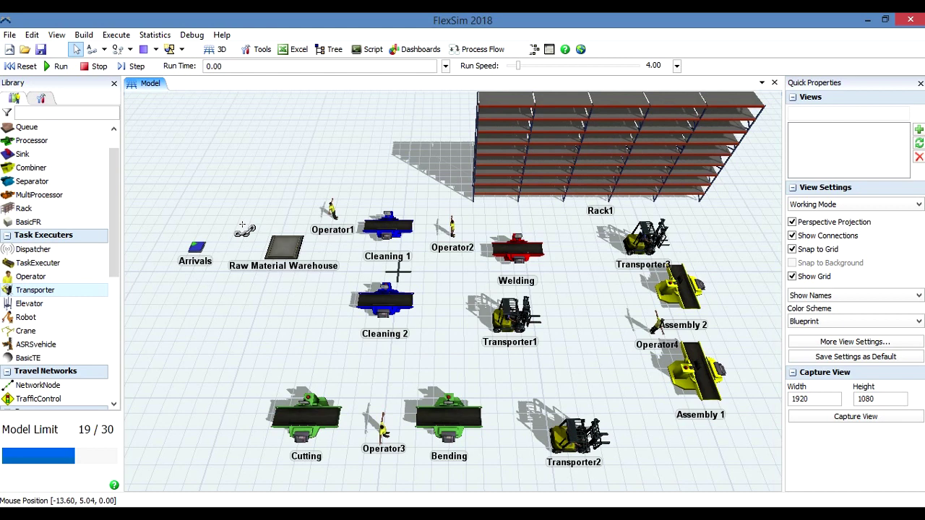
- Connect Arrivals to Raw Material Warehouse, and the warehouse to both Cleaning 1 and Cleaning 2
left_click_drag(202, 244, 385, 227)
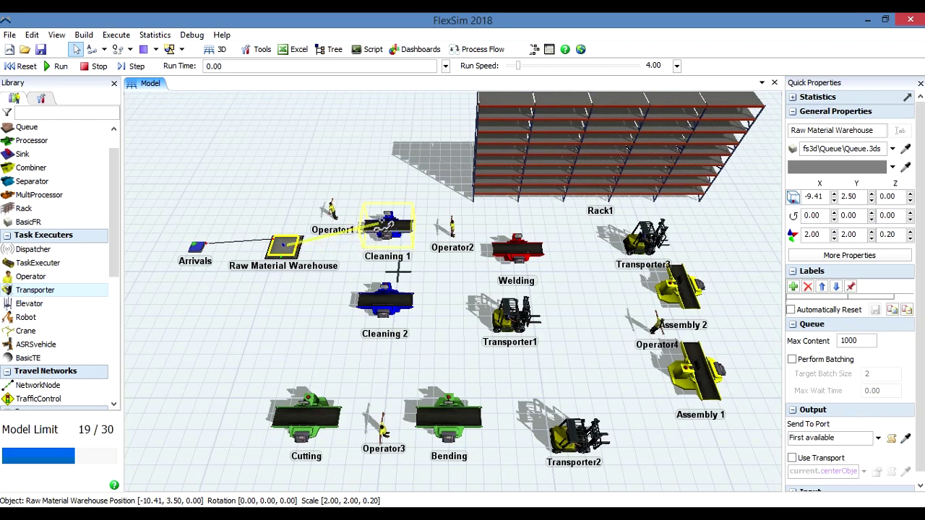
left_click_drag(385, 226, 385, 226)
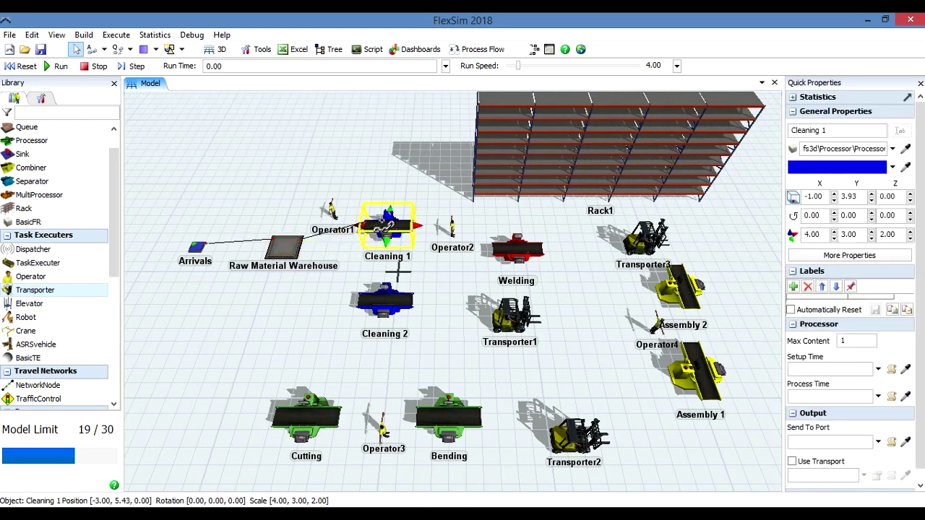
left_click(289, 250)
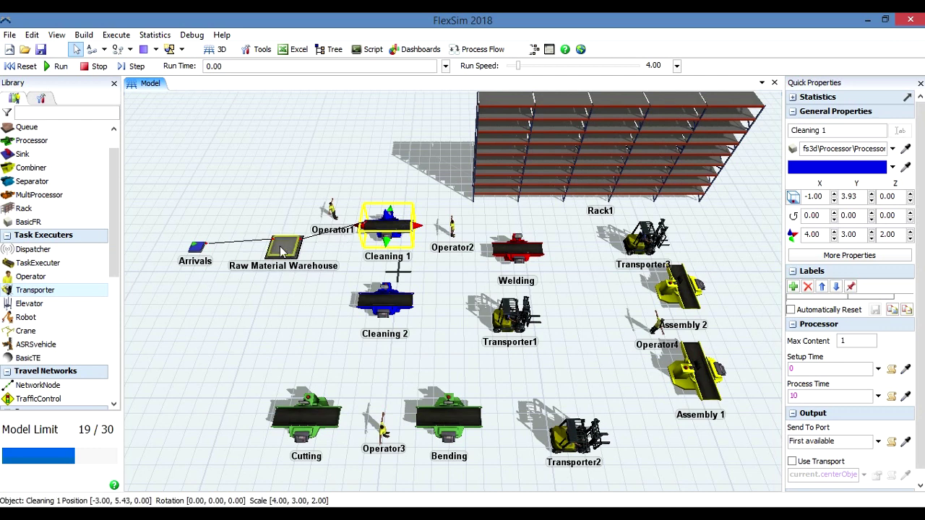
left_click(367, 297)
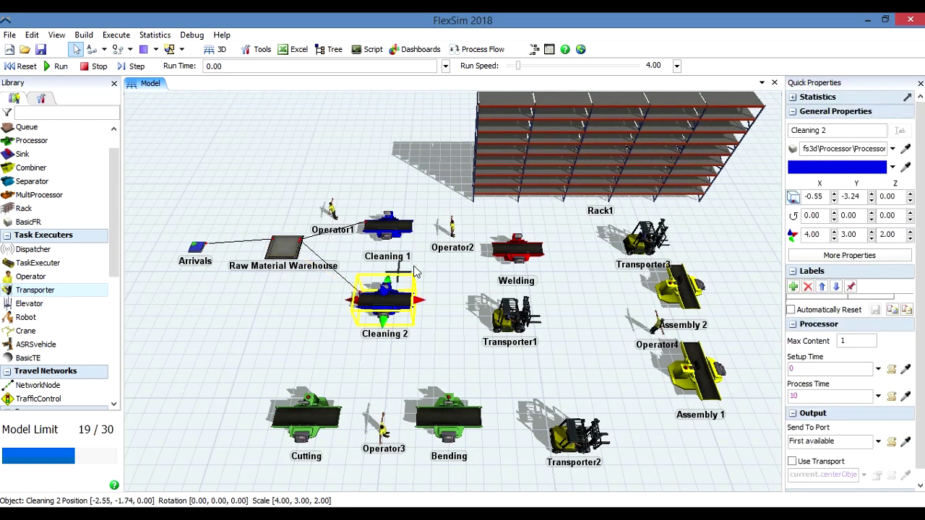
- Connect both Cleaning 1 and Cleaning 2 to the Welding station
left_click(390, 227)
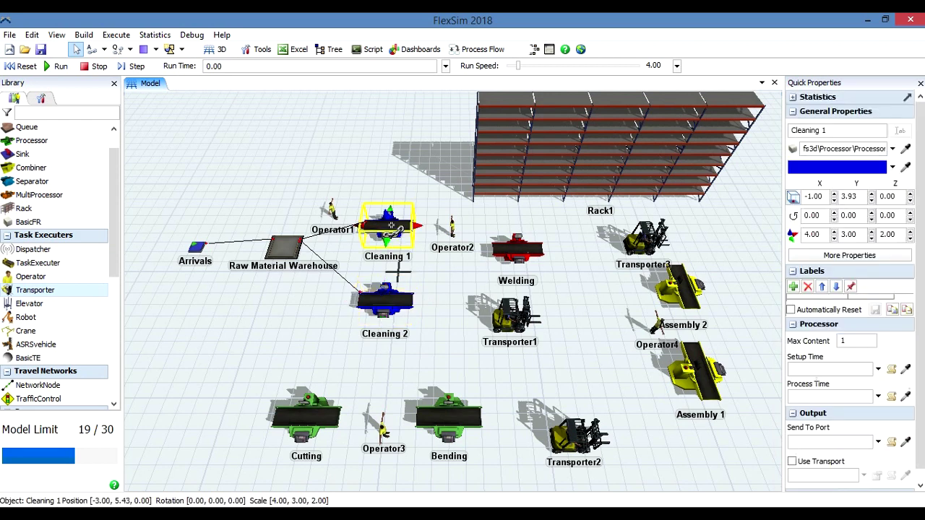
left_click_drag(391, 227, 518, 252)
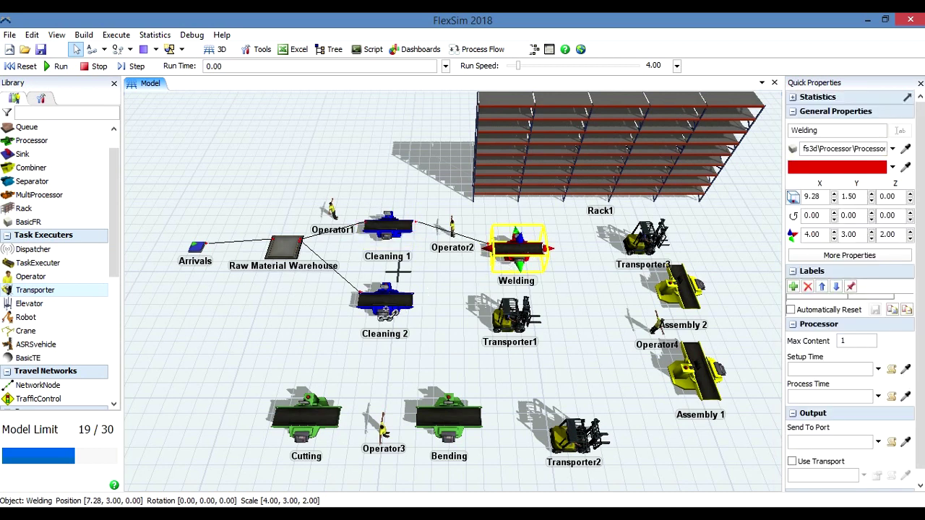
left_click_drag(386, 302, 519, 248)
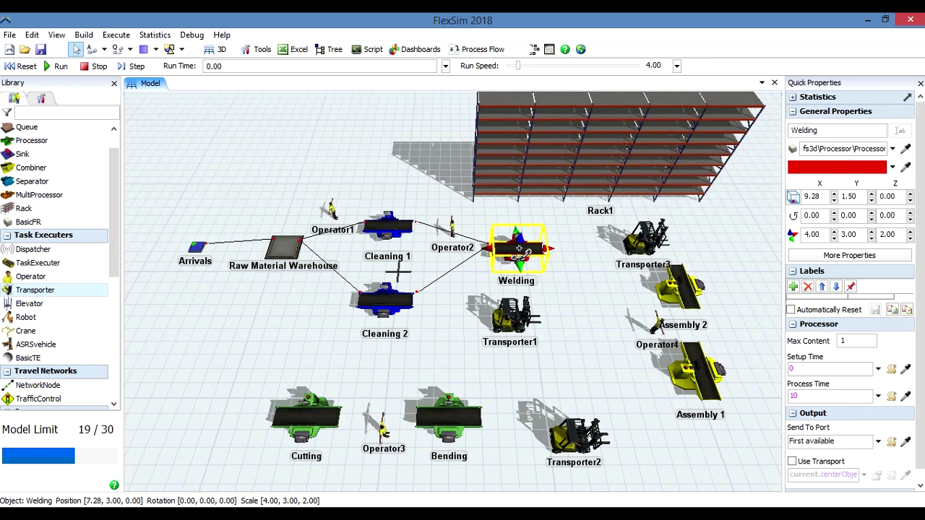
- Connect the remaining flow in sequence from Welding through Cutting, Bending, Assembly 1 and Assembly 2 to the rack
left_click_drag(519, 248, 312, 409)
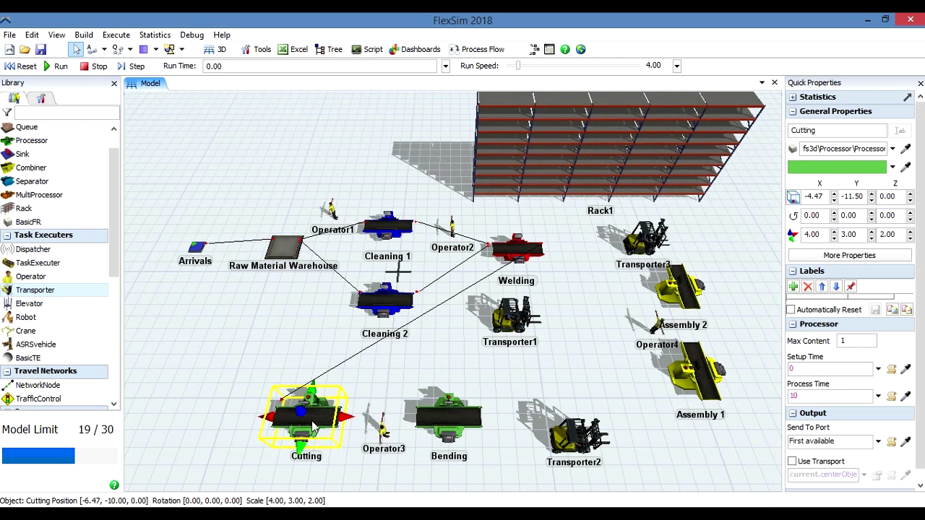
left_click(448, 413)
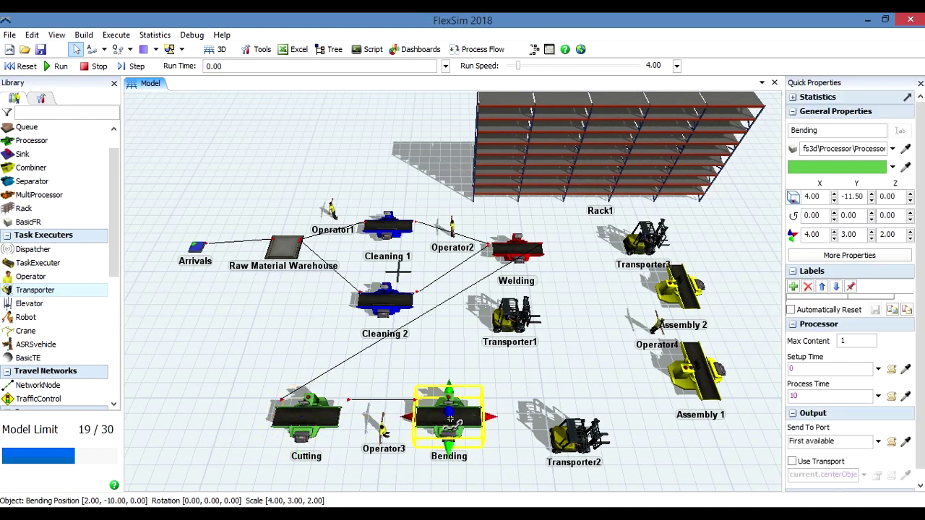
left_click_drag(449, 419, 700, 382)
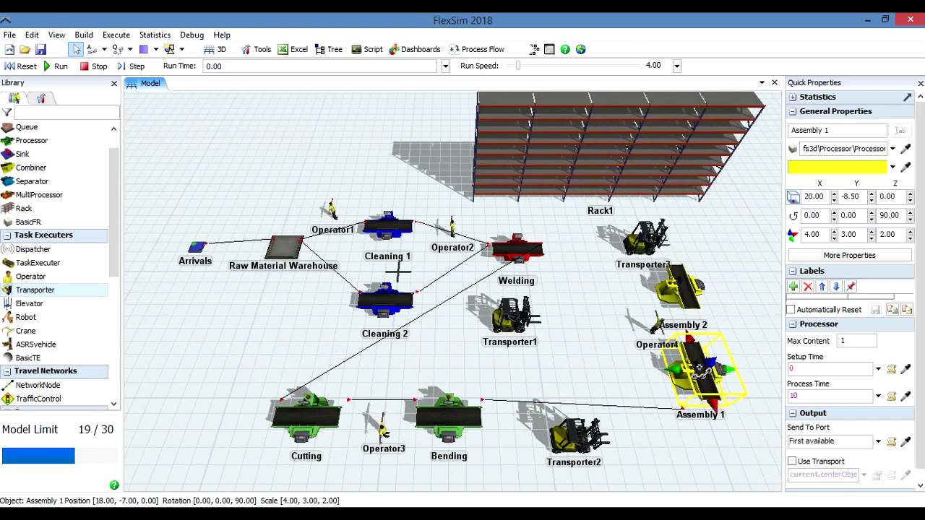
left_click(684, 288)
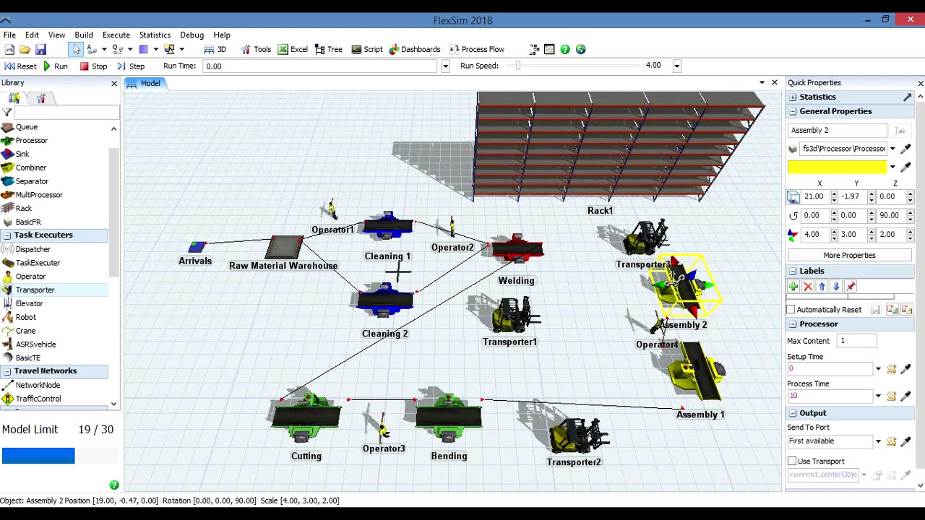
left_click_drag(596, 190, 589, 165)
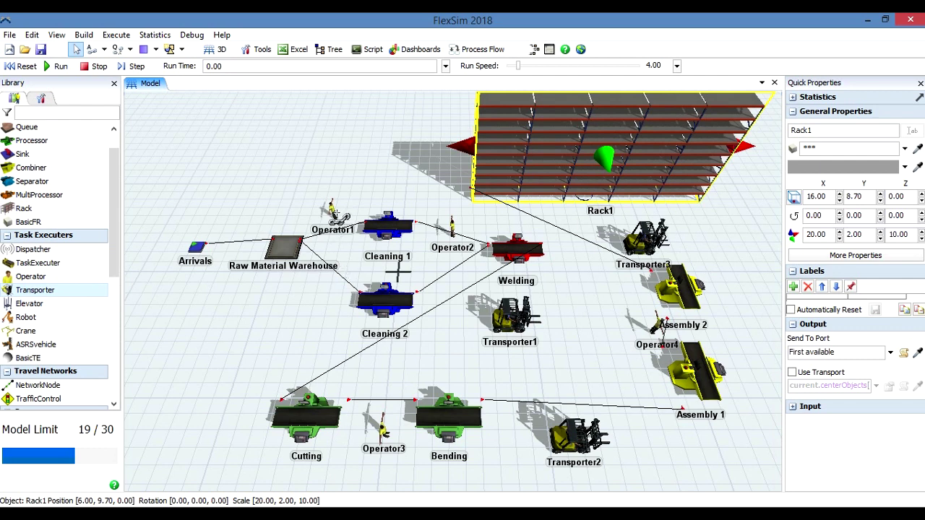
- Link Operator1 through center ports to Cleaning 1, Cleaning 2 and the Raw Material Warehouse
left_click_drag(331, 210, 387, 225)
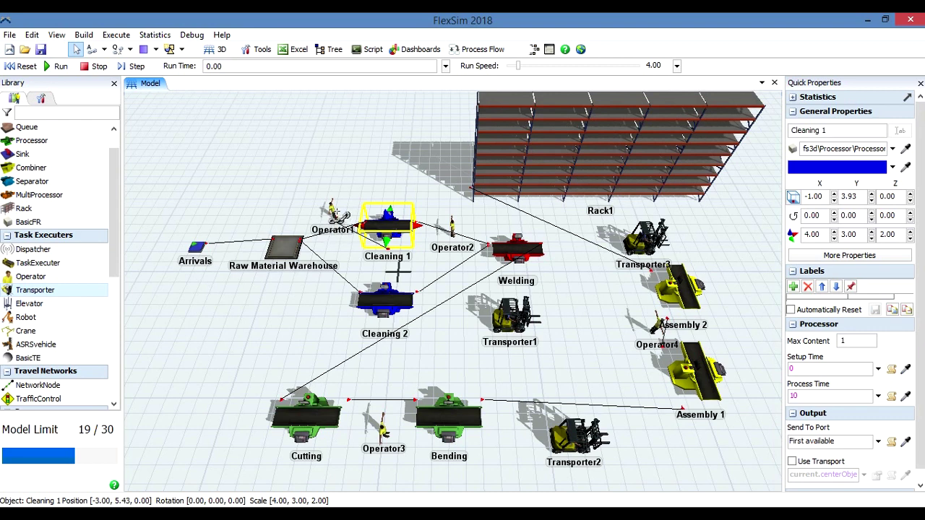
left_click(332, 211)
left_click_drag(331, 210, 379, 302)
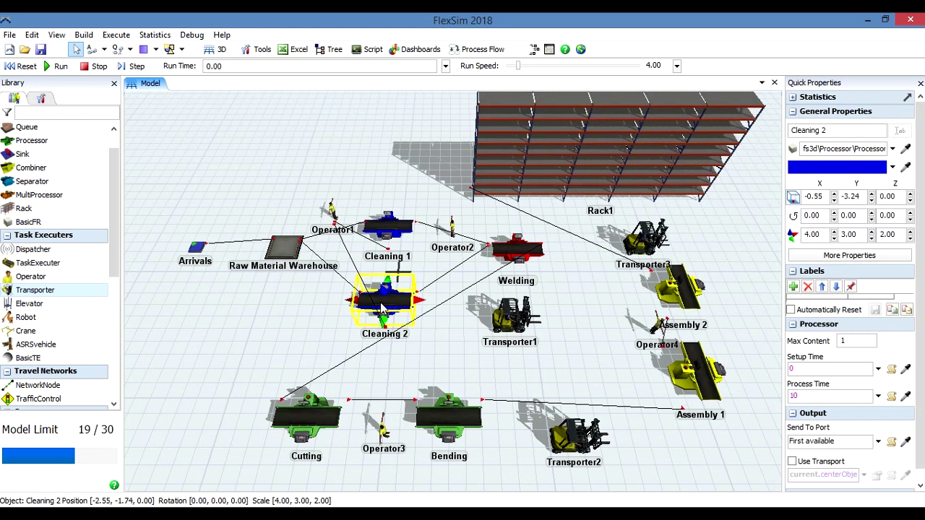
left_click(284, 245)
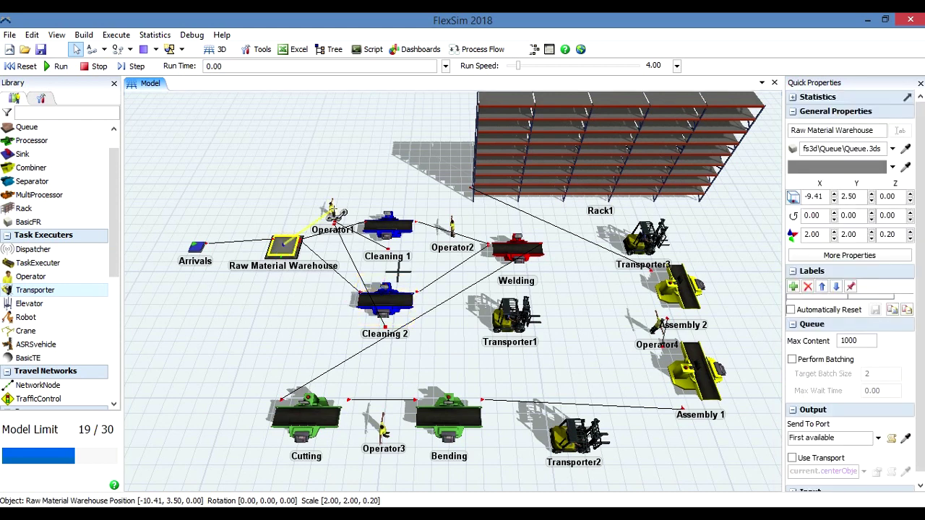
left_click(330, 211)
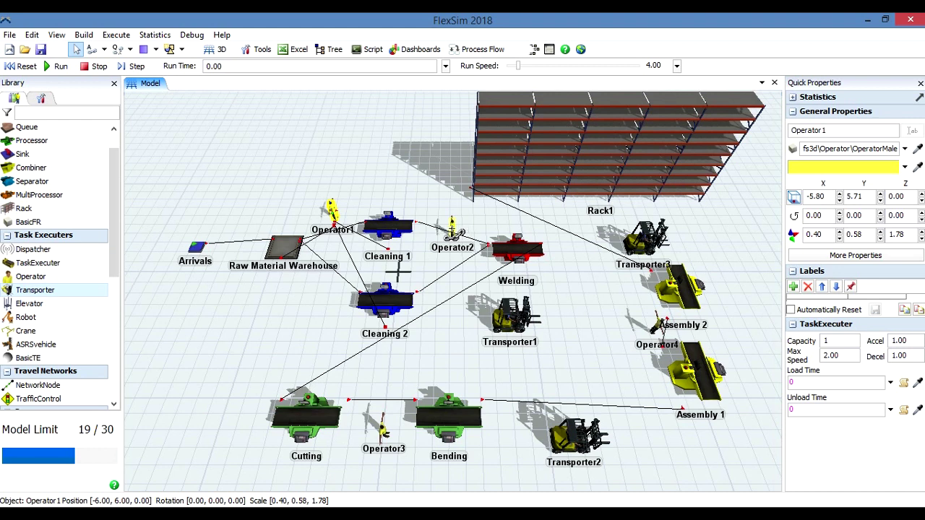
- Link Operator2 through center ports to Cleaning 1, Cleaning 2 and the Welding station
left_click(452, 227)
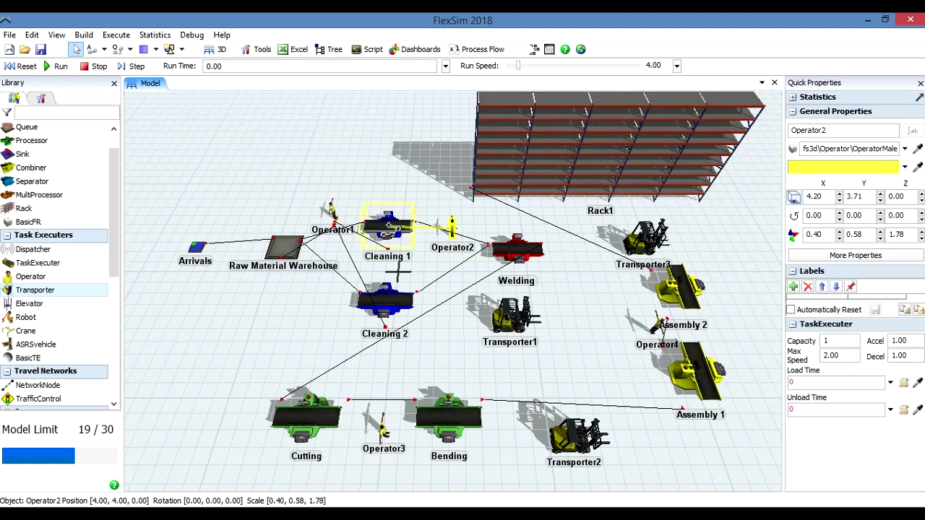
left_click(388, 226)
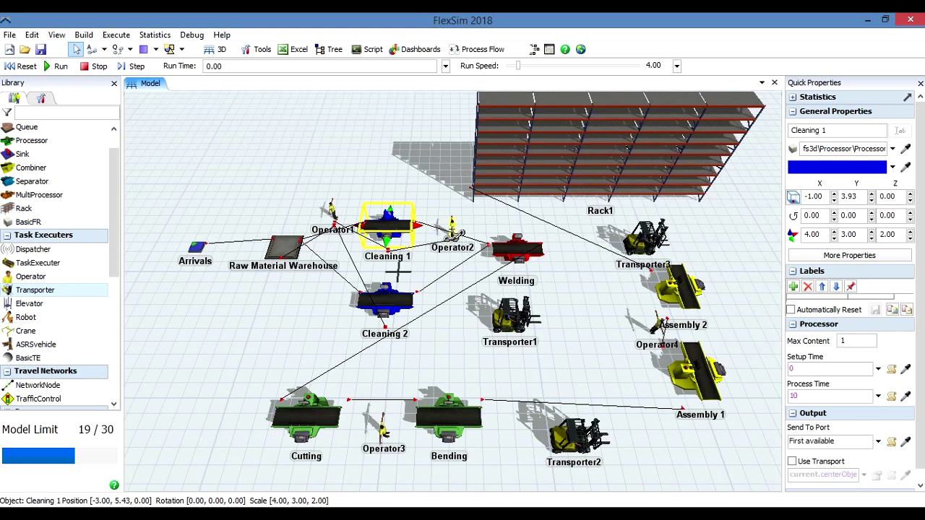
left_click(453, 230)
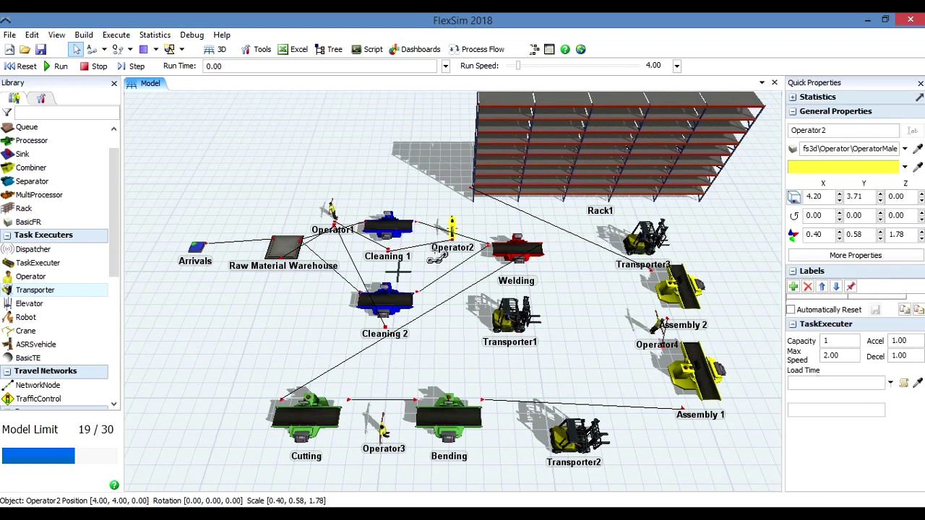
left_click(388, 303)
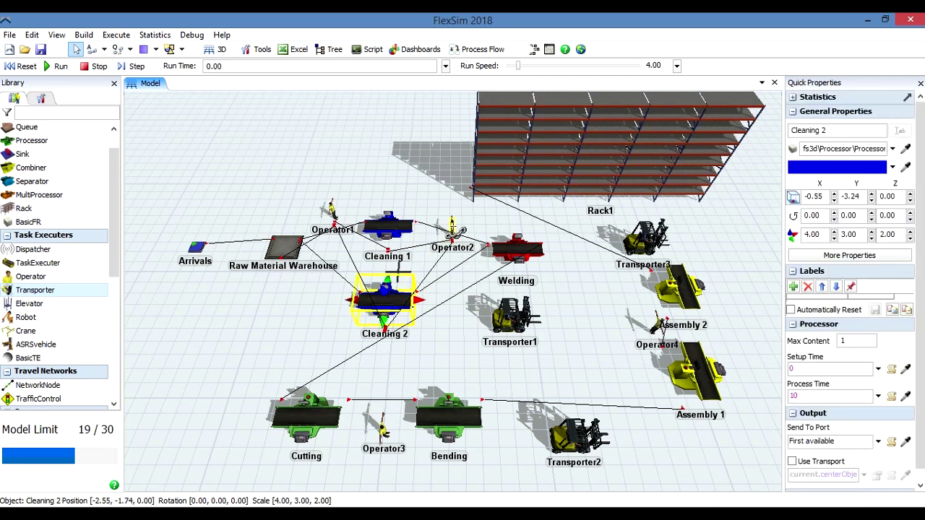
left_click(455, 230)
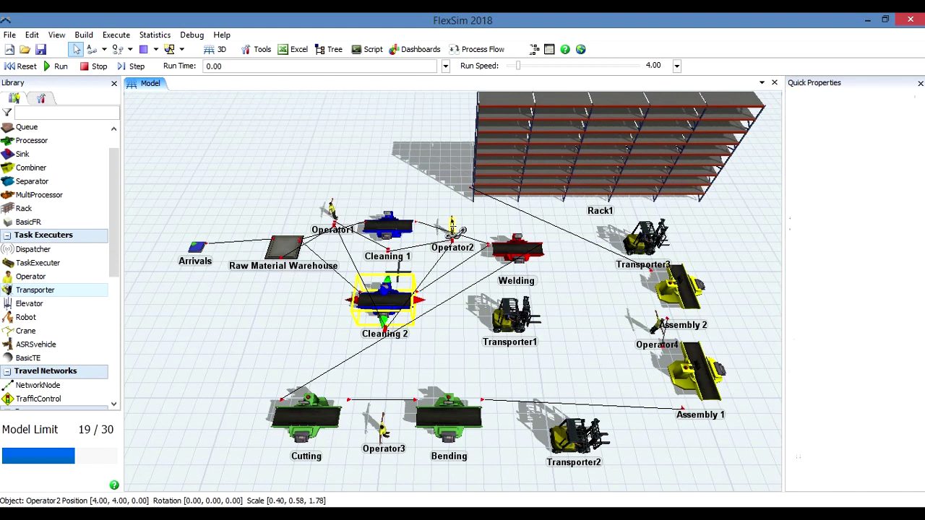
left_click(518, 250)
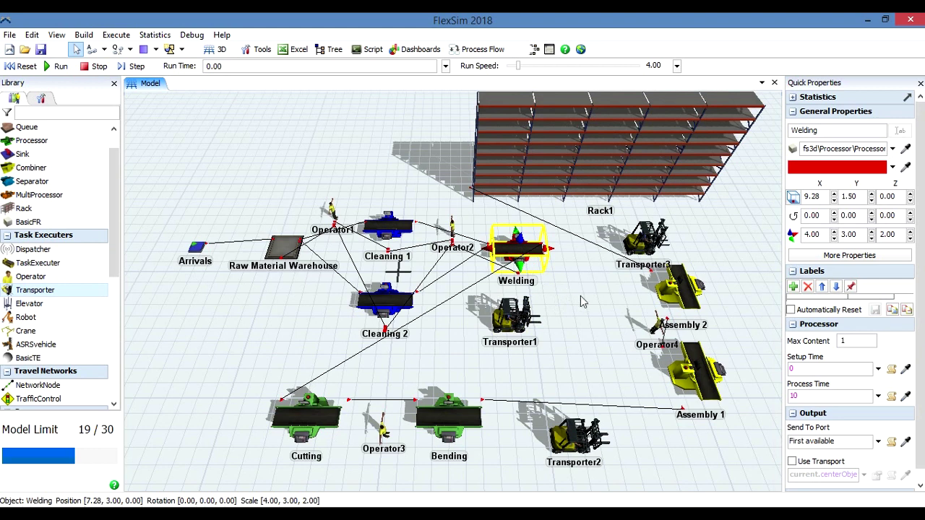
left_click(580, 295)
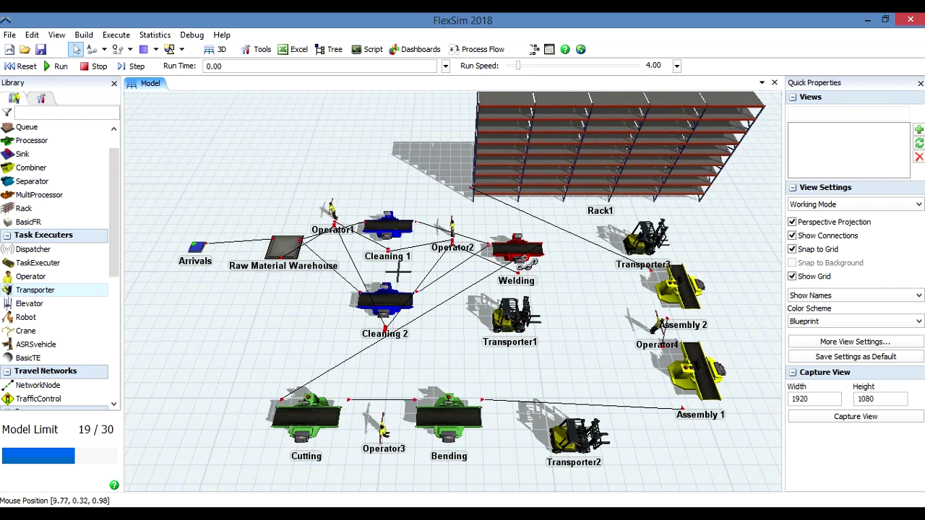
- Link Transporter1 through center ports to the Welding and Cutting stations
left_click(526, 256)
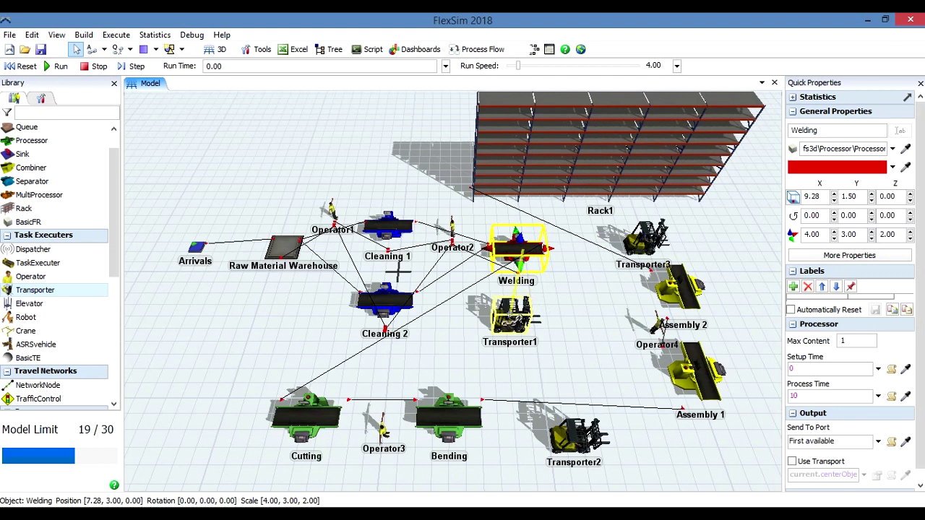
left_click(513, 314)
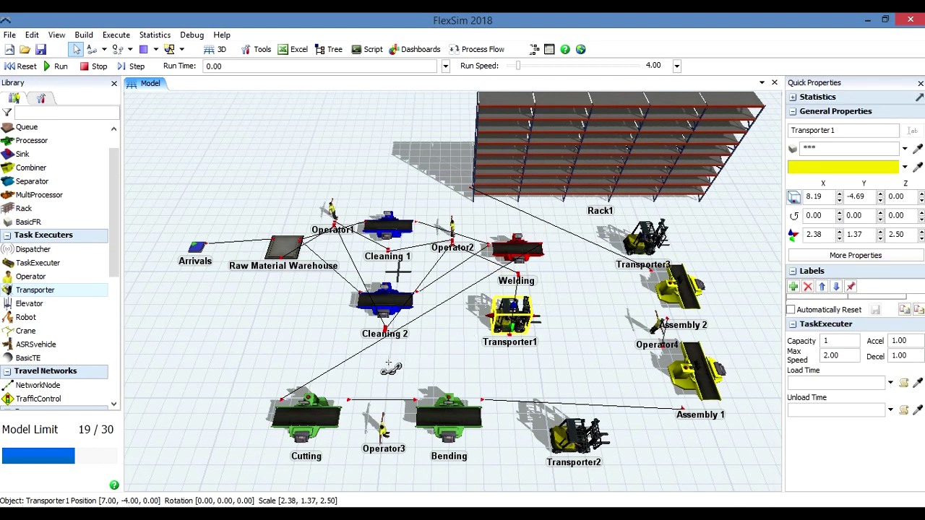
left_click_drag(323, 383, 302, 420)
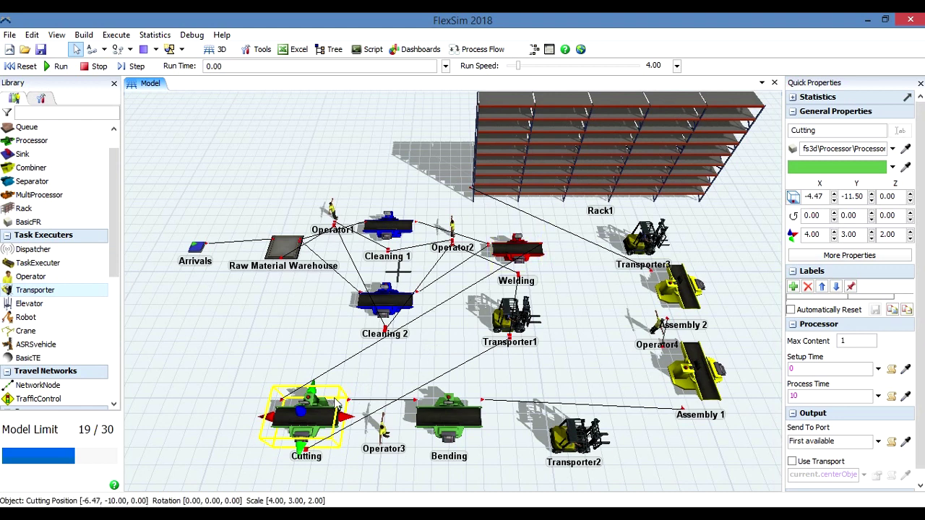
left_click(549, 354)
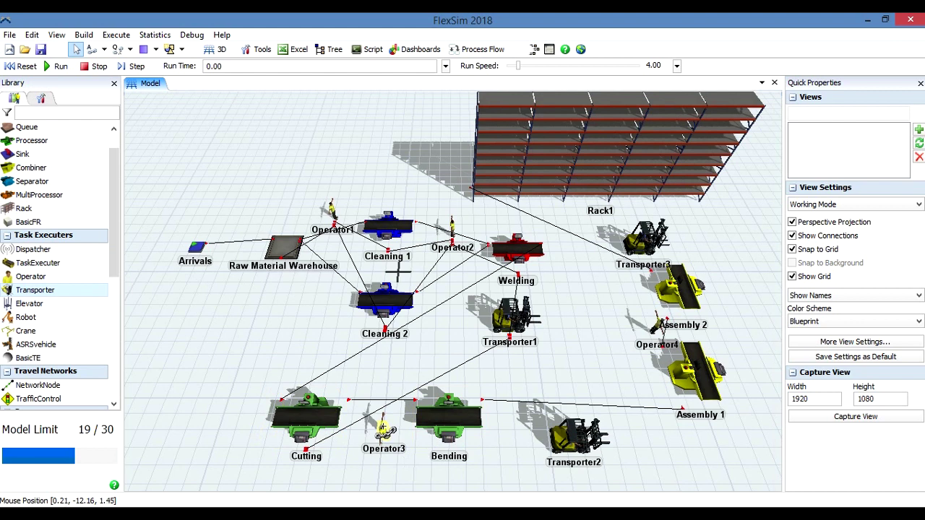
- Link Operator3 through center ports to the Cutting and Bending stations
left_click(385, 431)
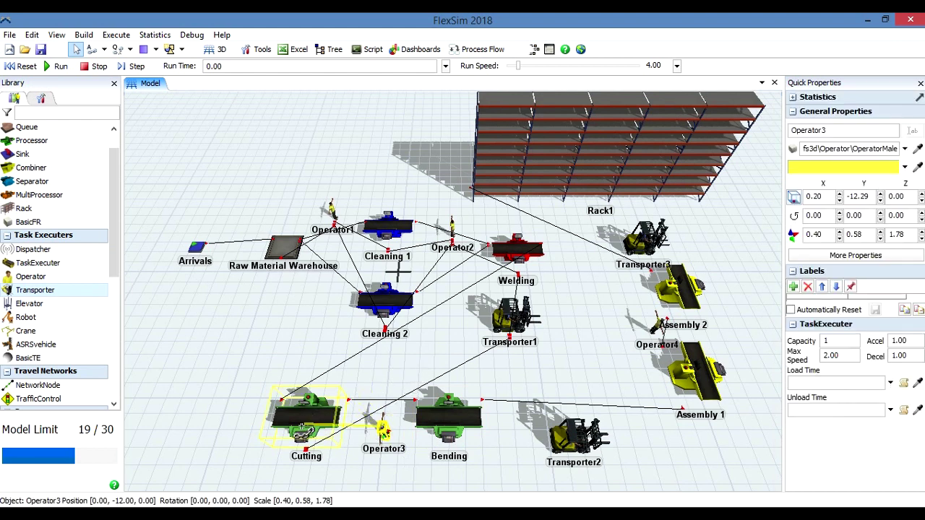
left_click(302, 425)
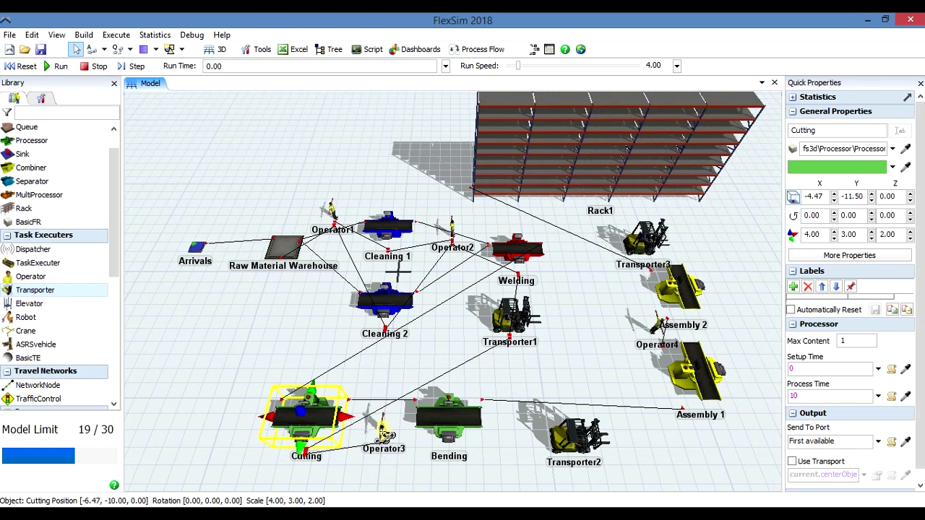
left_click(385, 434)
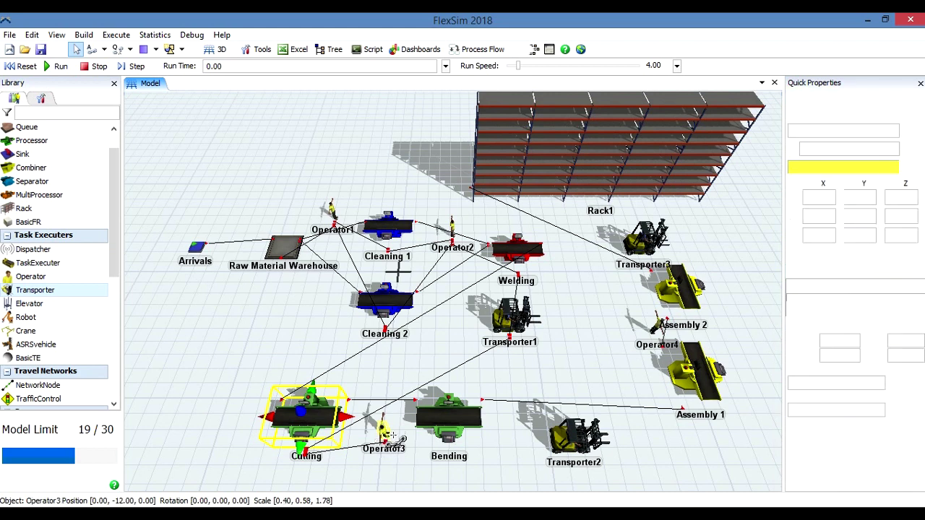
left_click(452, 419)
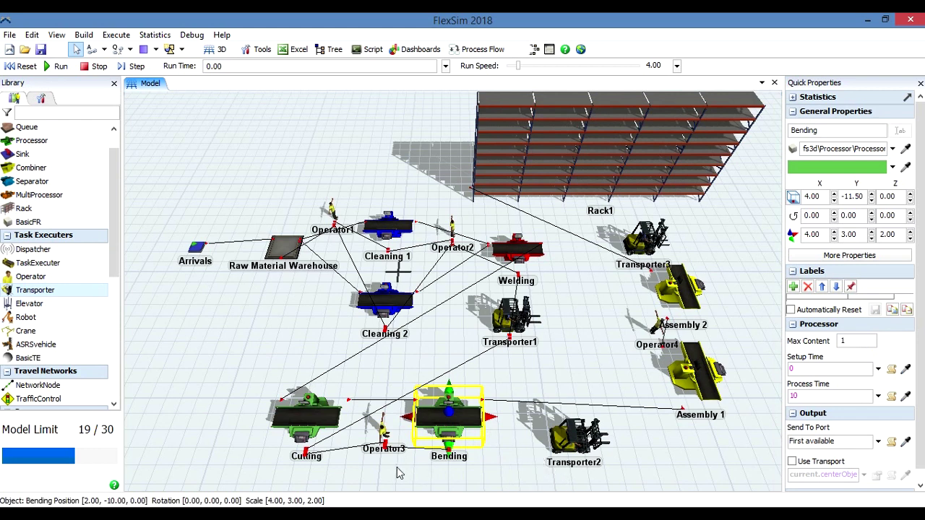
left_click(509, 454)
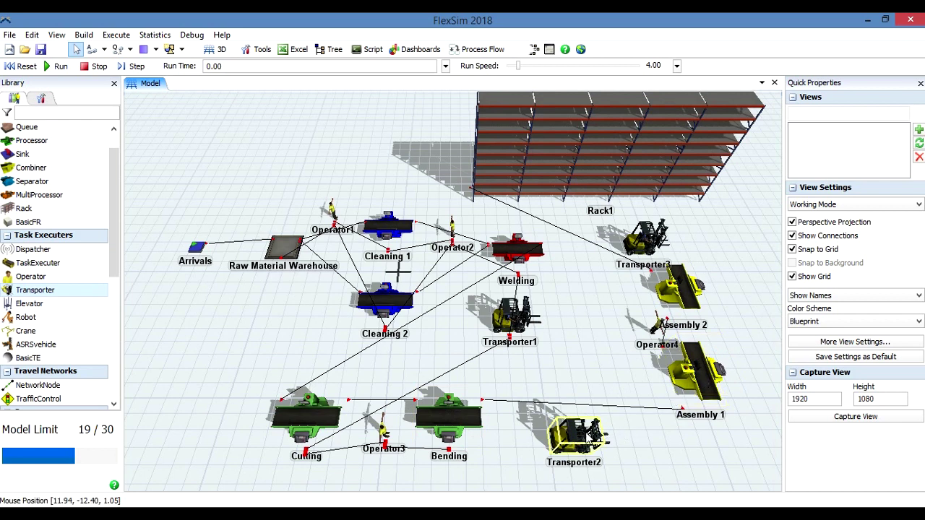
- Link Transporter2 through center ports to the Bending station and Assembly 1
left_click(458, 419)
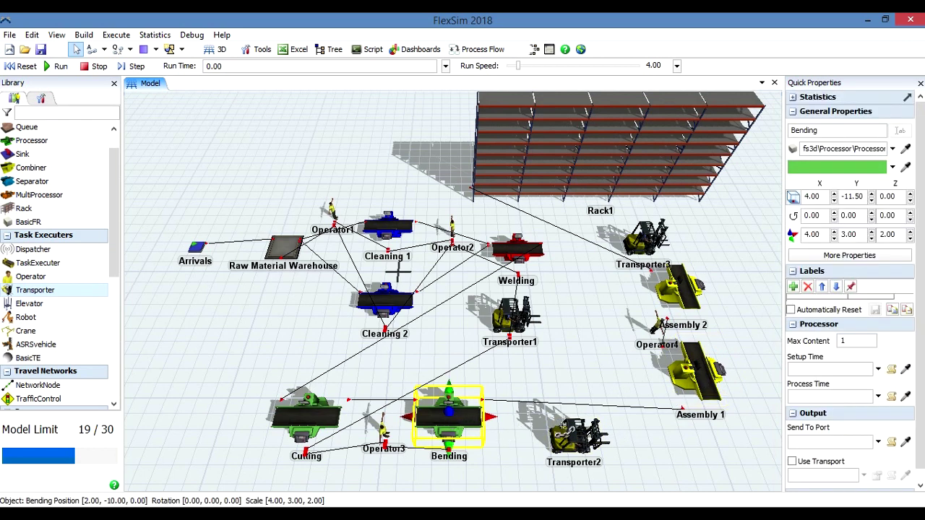
left_click(577, 437)
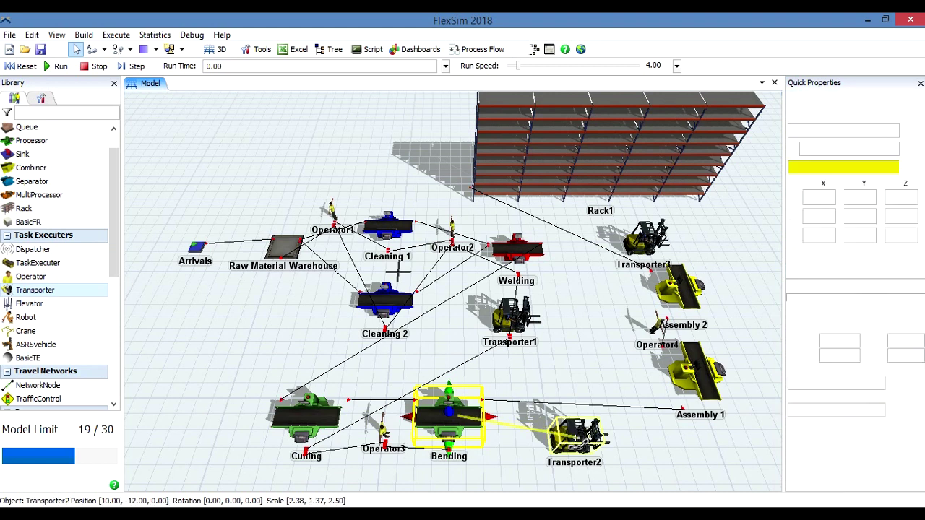
left_click_drag(577, 436, 697, 370)
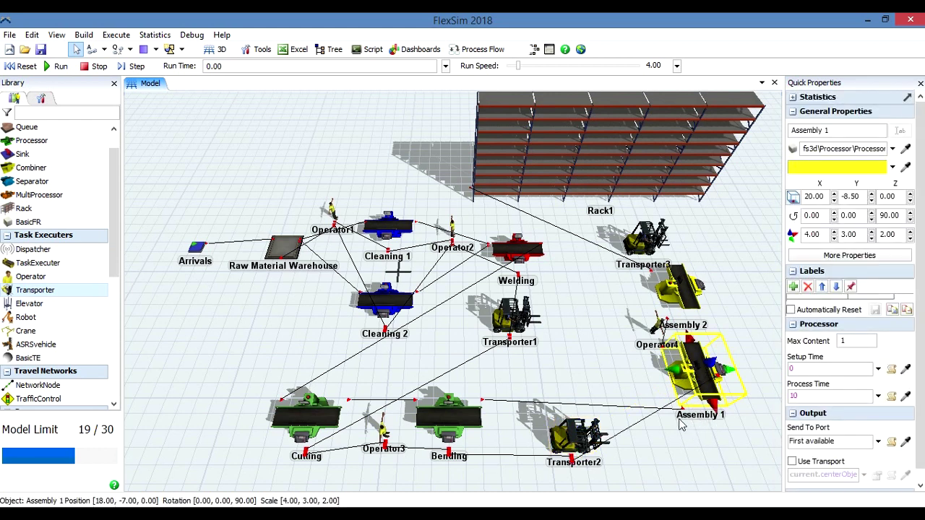
left_click(612, 359)
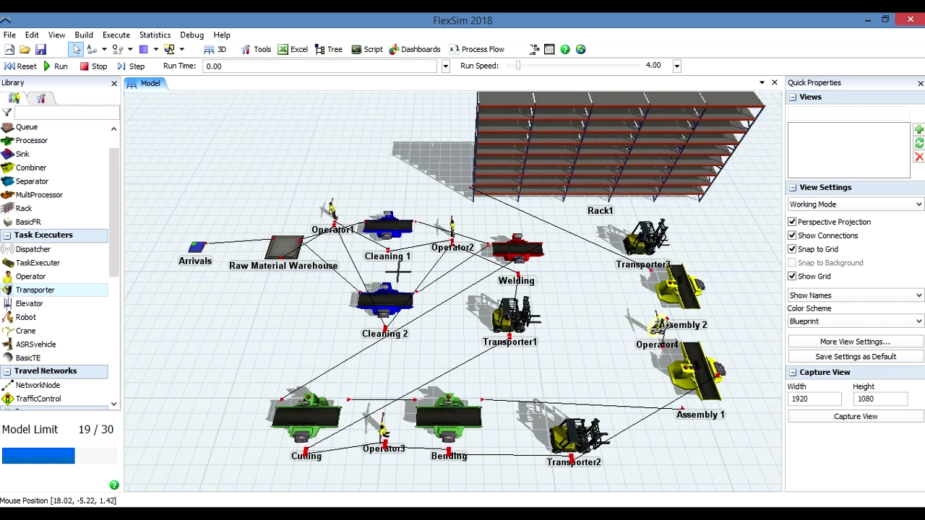
- Link Operator4 through center ports to Assembly 1 and Assembly 2, and move the operator slightly away from the two stations
left_click(659, 326)
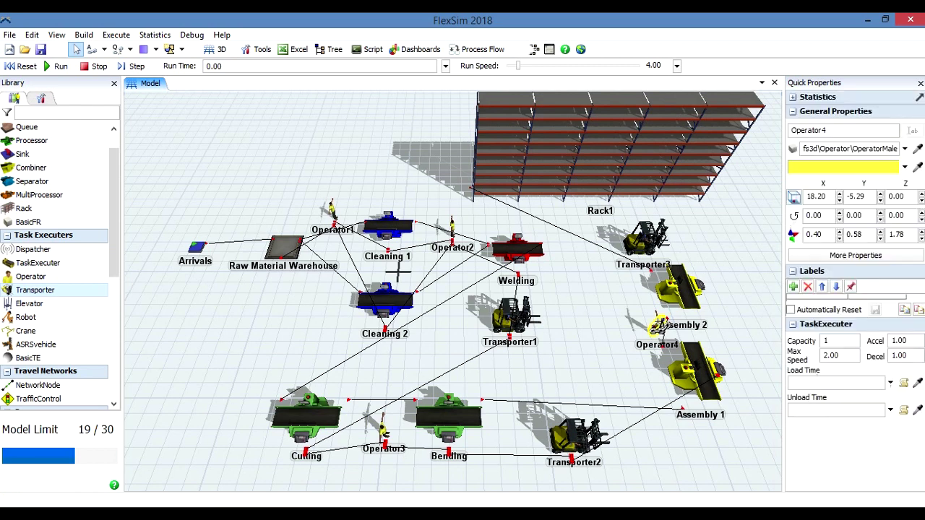
left_click(694, 373)
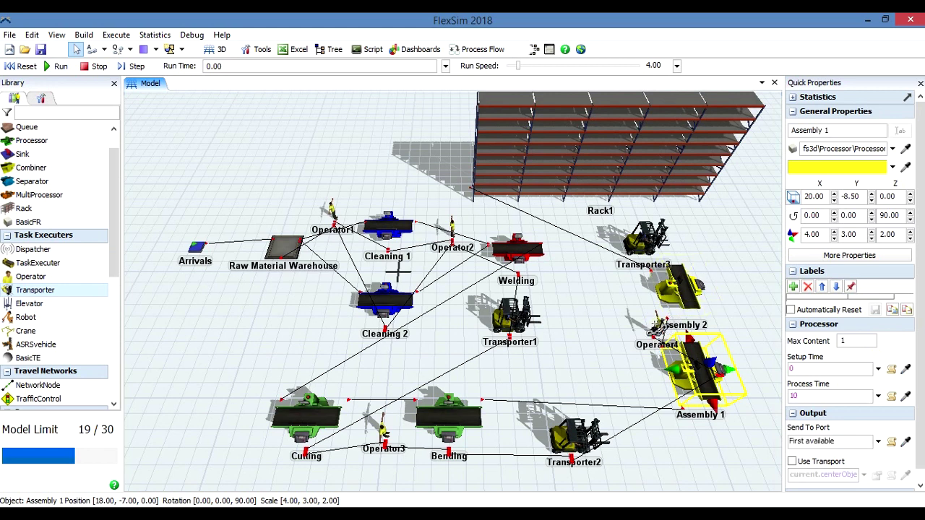
left_click(658, 327)
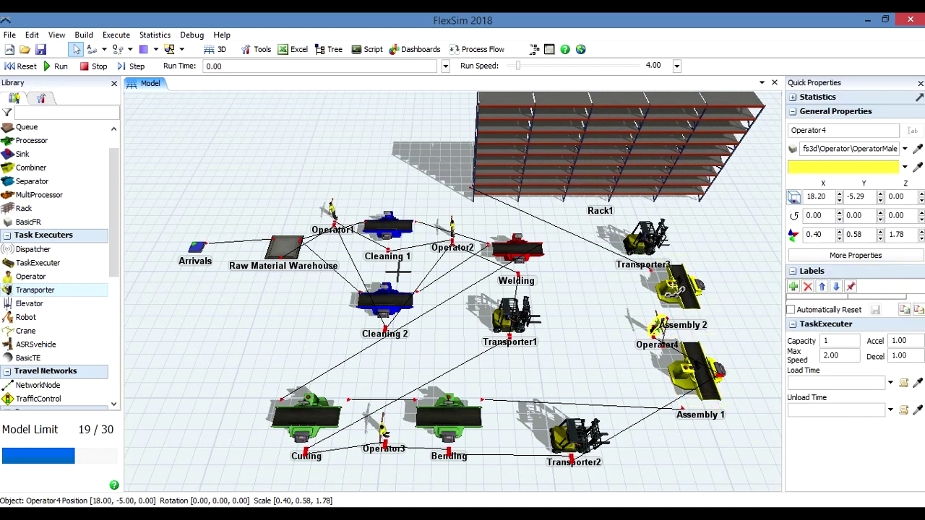
left_click(682, 284)
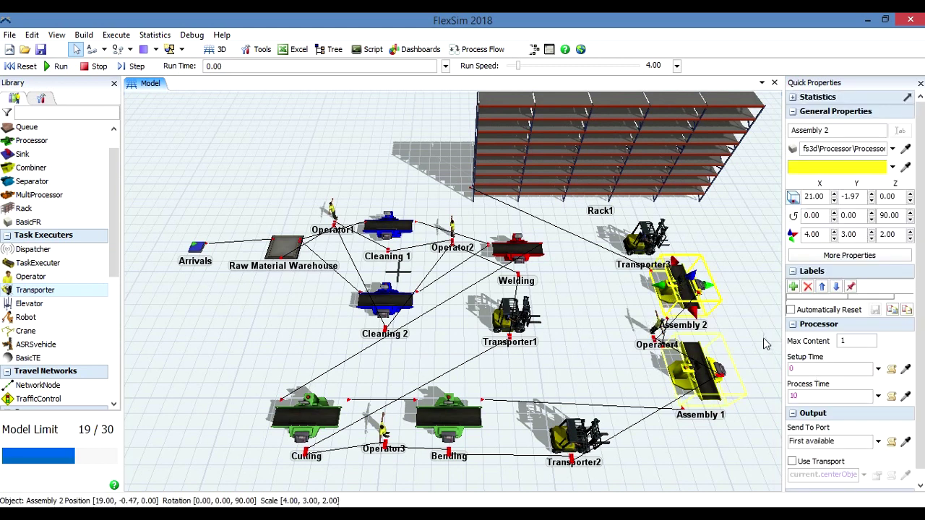
left_click(656, 361)
left_click_drag(653, 334, 635, 325)
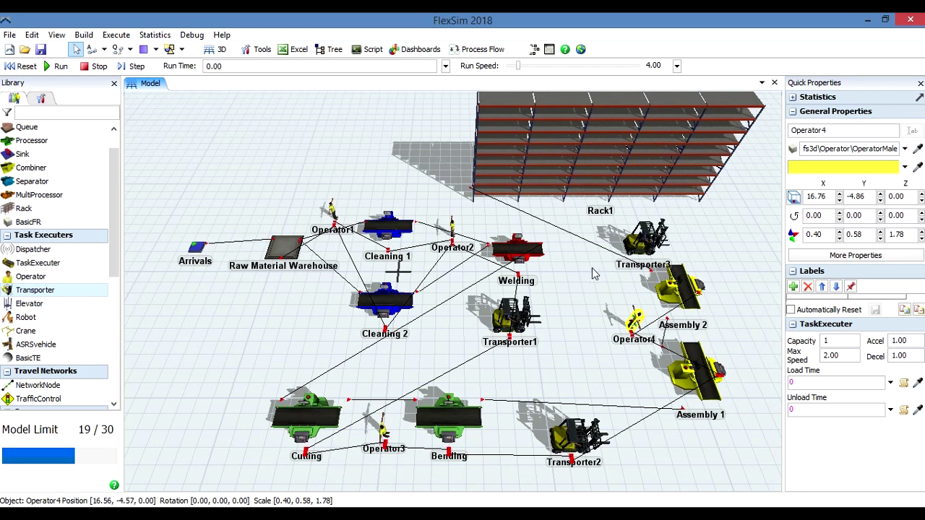
- Link Transporter3 through center ports to Assembly 2 and the rack
left_click(643, 244)
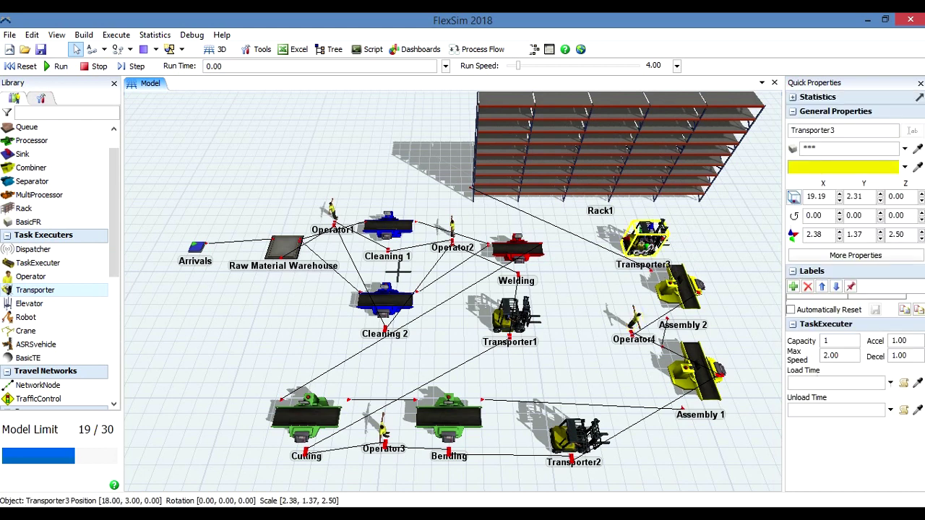
left_click(681, 289)
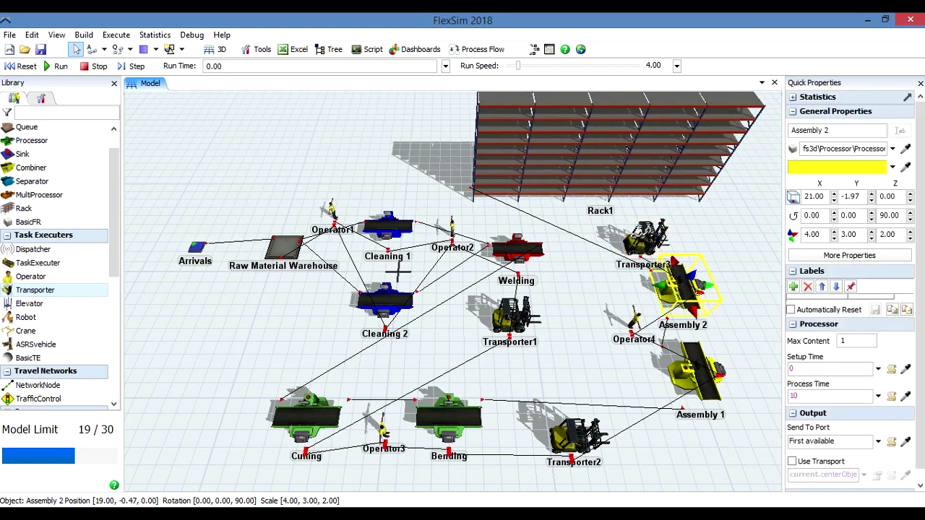
left_click(643, 238)
left_click_drag(643, 238, 609, 154)
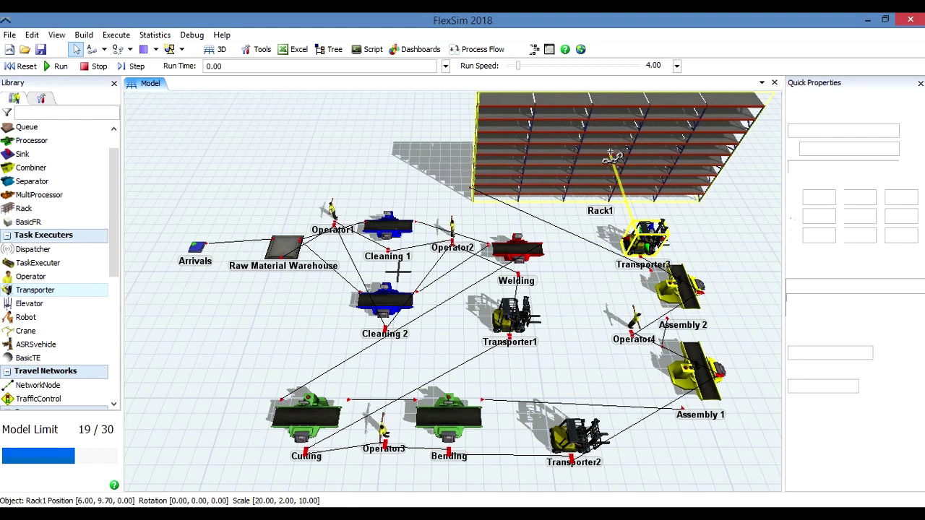
left_click(574, 338)
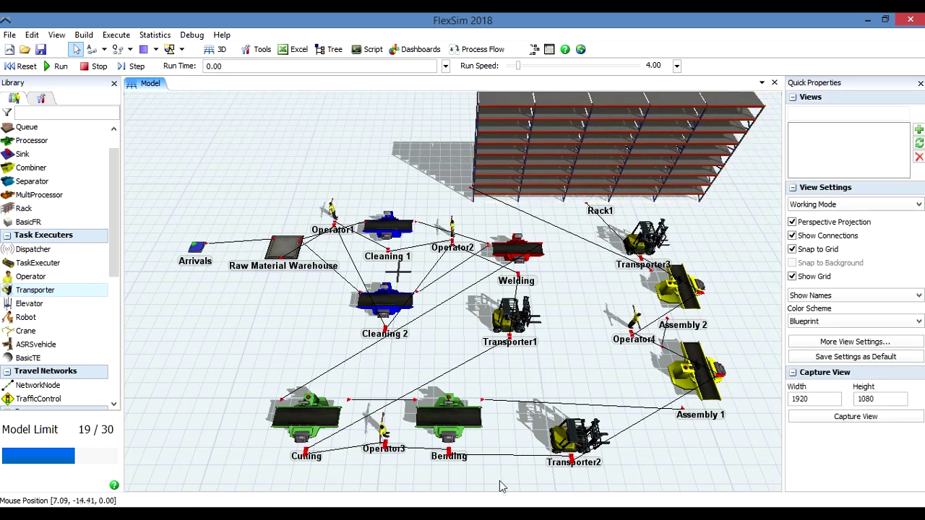
- Switch to PowerPoint and check the arrival interval, max contents and process times on the first slide
key("alt+Tab")
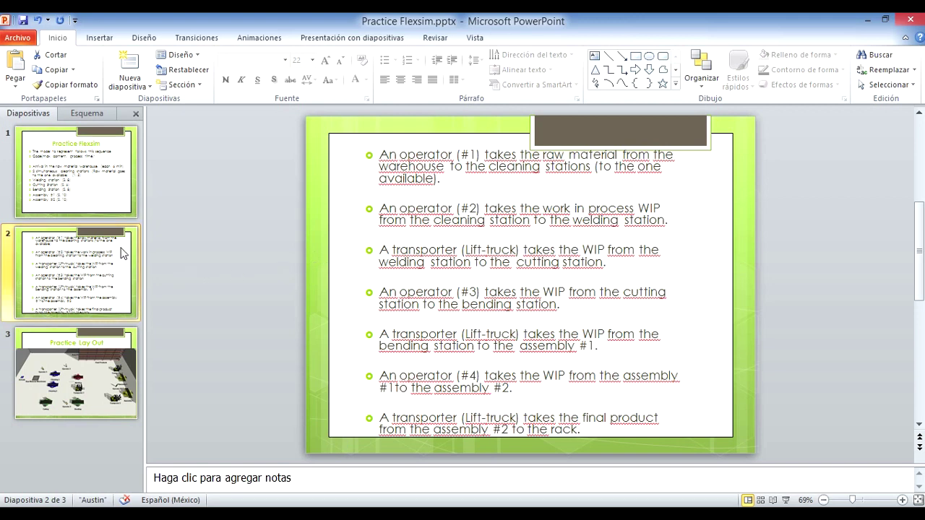
left_click(105, 198)
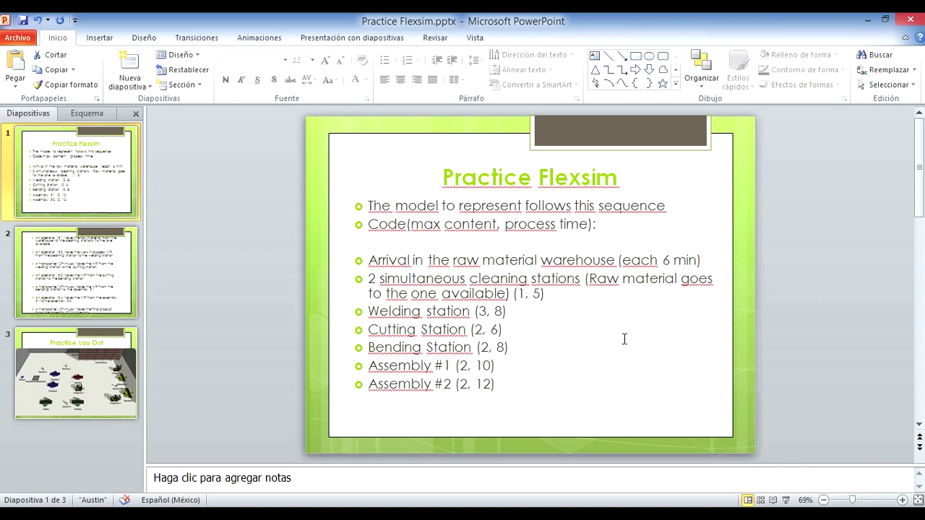
- Switch back to FlexSim and change the exponential inter-arrival time of the Arrivals source to a mean of 6
key("alt+Tab")
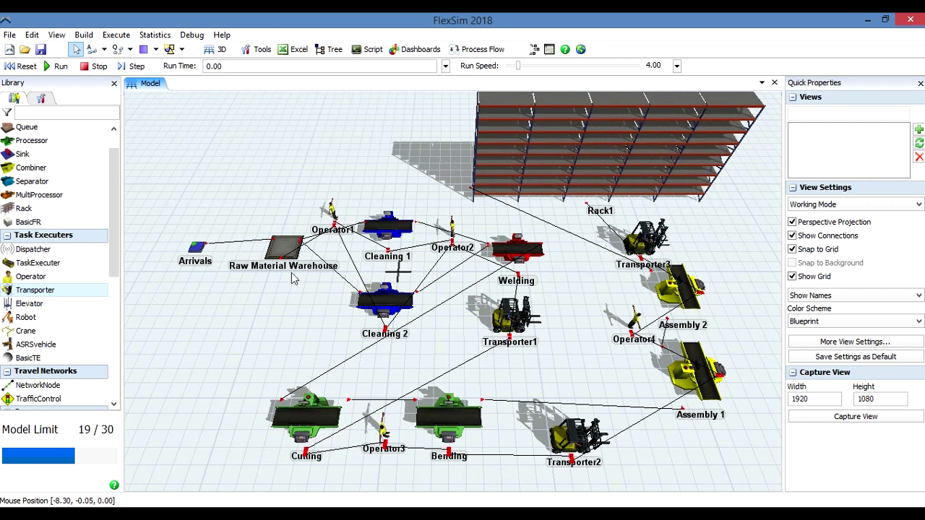
left_click(282, 247)
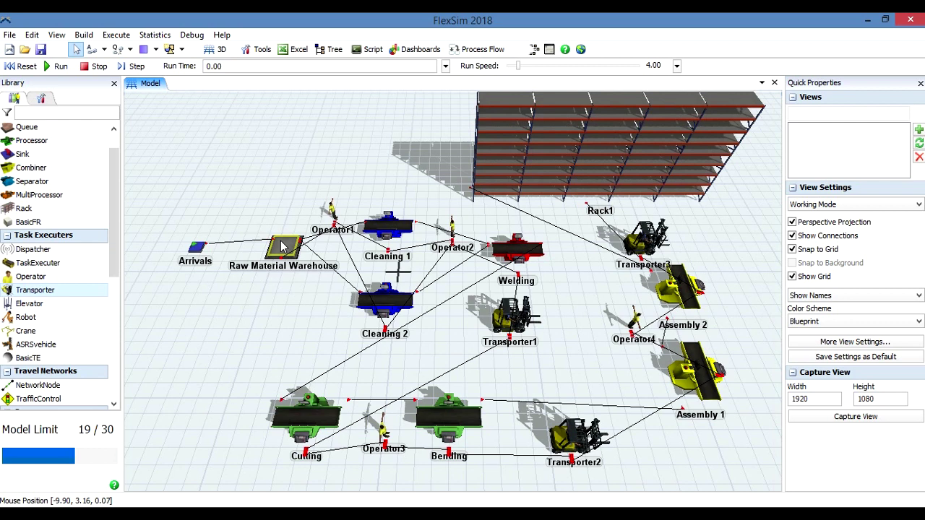
left_click(196, 248)
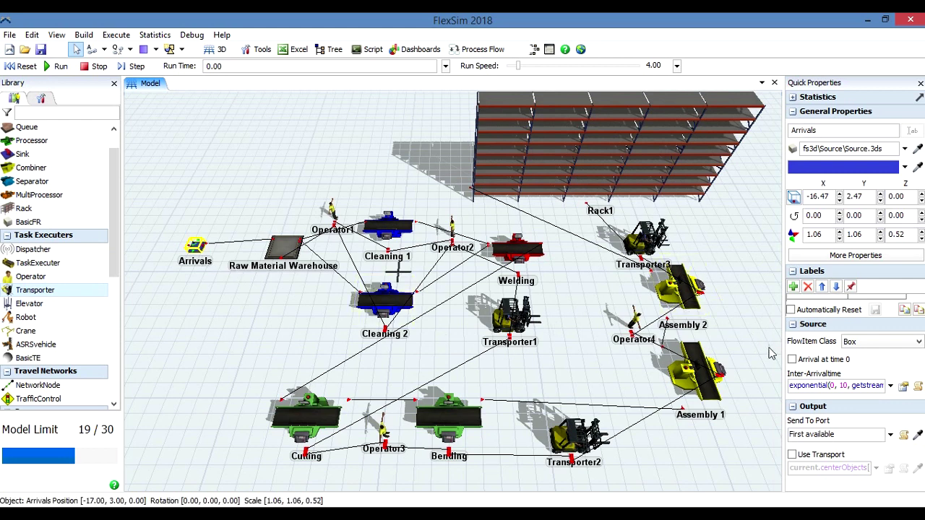
left_click(824, 386)
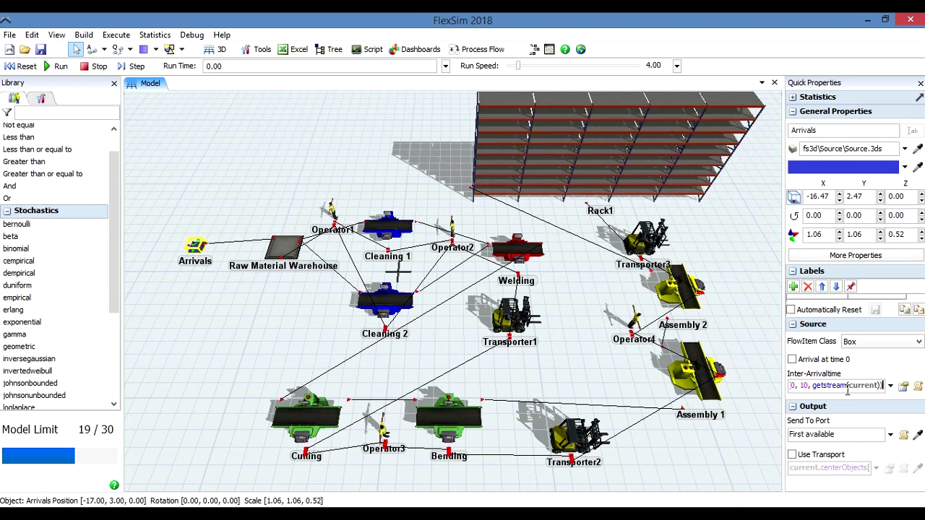
left_click(809, 385)
key("BackSpace")
key("BackSpace")
type("6")
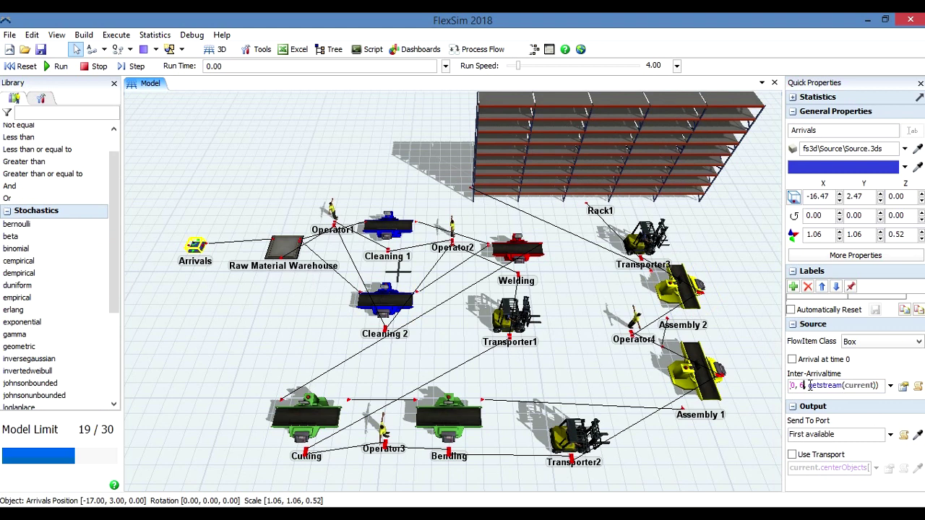
left_click(301, 315)
left_click(300, 316)
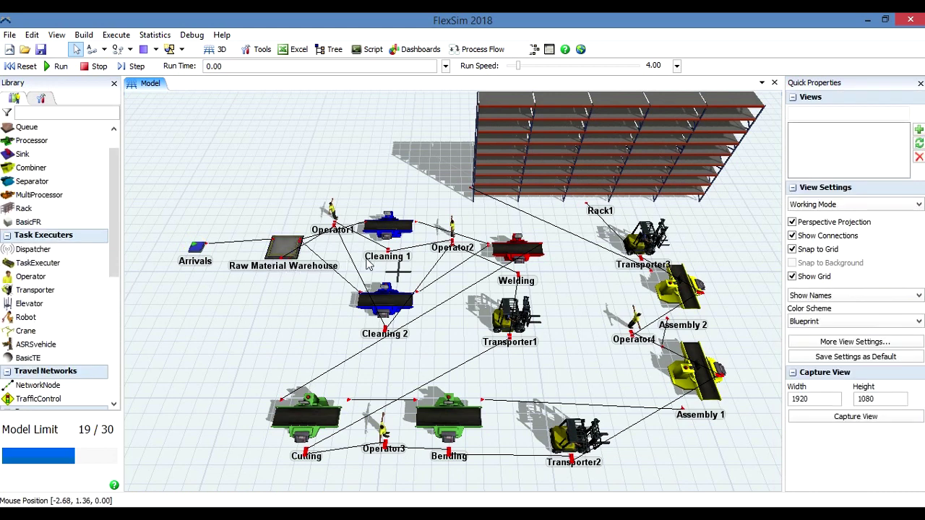
- Check the cleaning station values on the PowerPoint slide and set Cleaning 2's process time to 5 in FlexSim
left_click(466, 513)
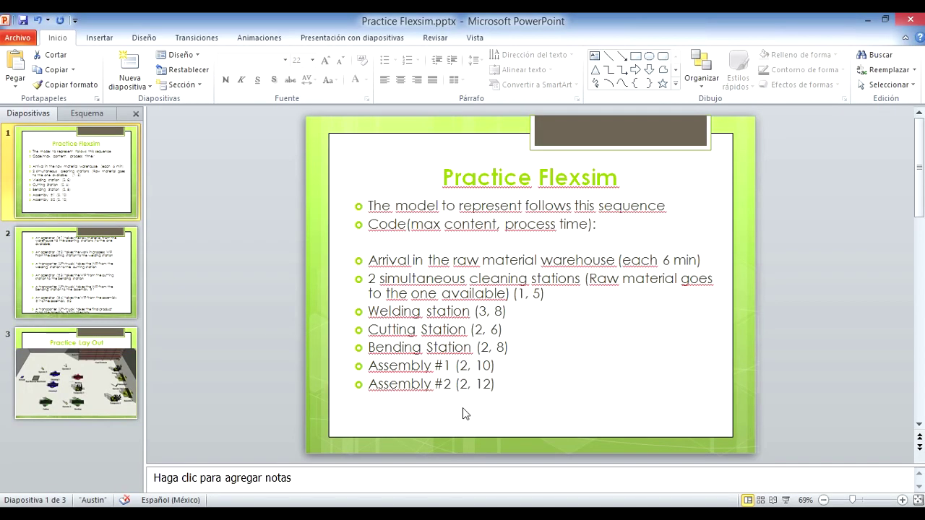
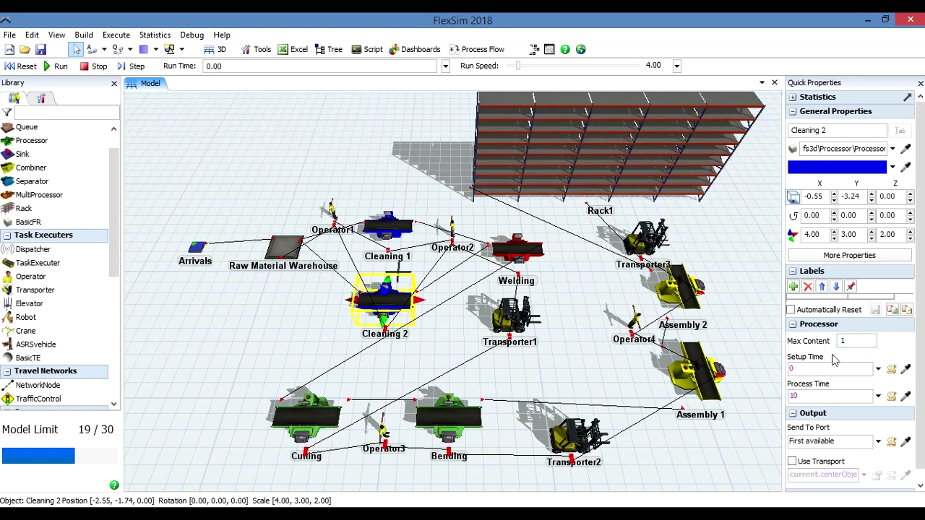
left_click(806, 396)
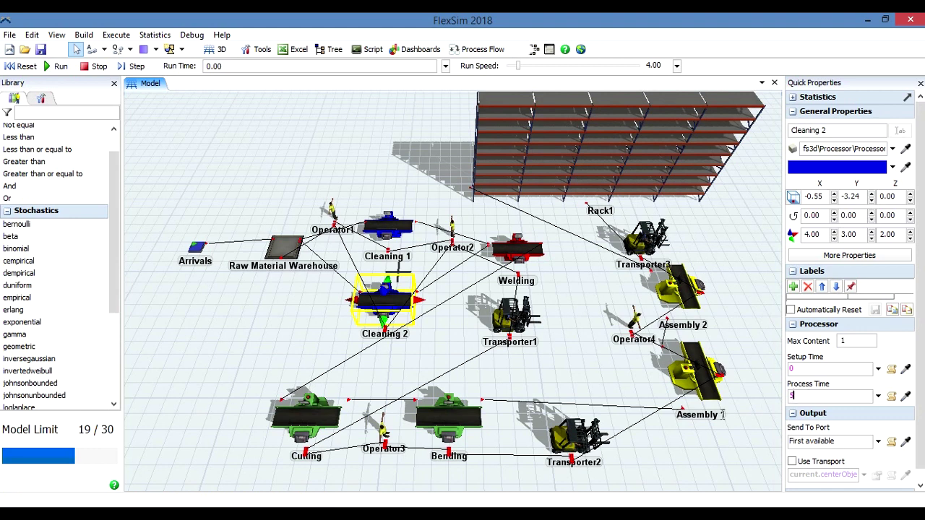
left_click(571, 379)
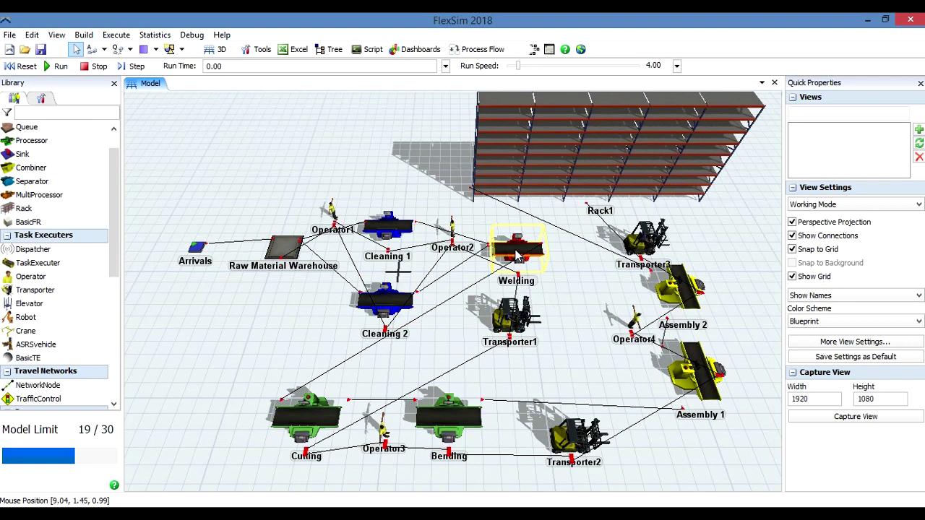
- Check the welding values on the PowerPoint slide, then set the Welding station's max content to 3 and process time to 8 in FlexSim
left_click(517, 257)
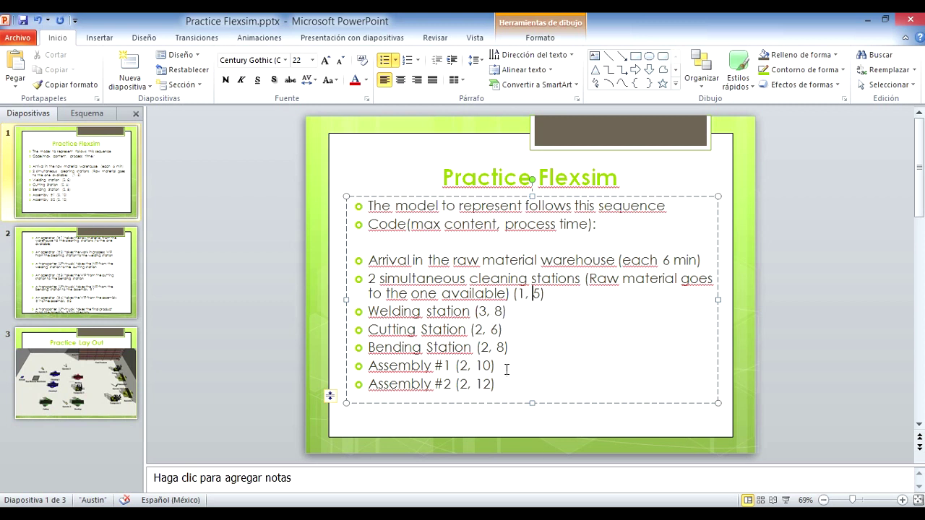
key("alt+Tab")
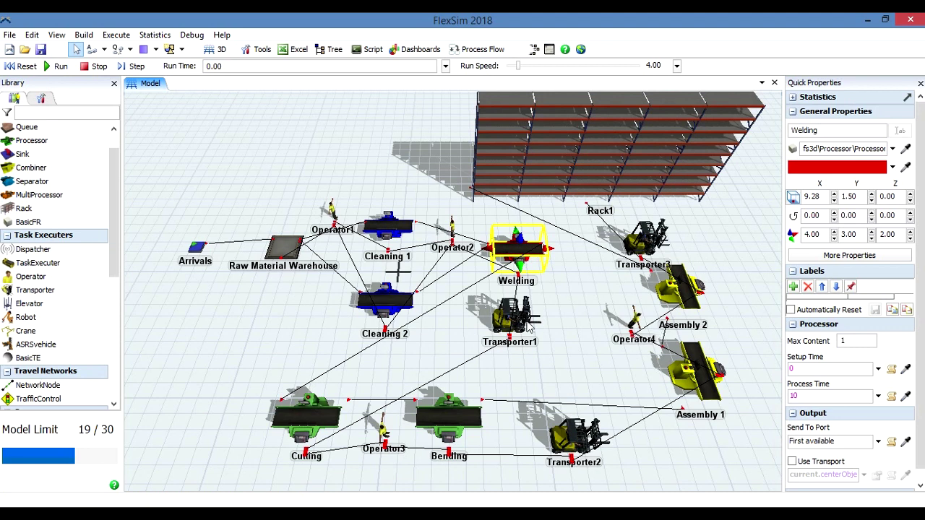
left_click(859, 341)
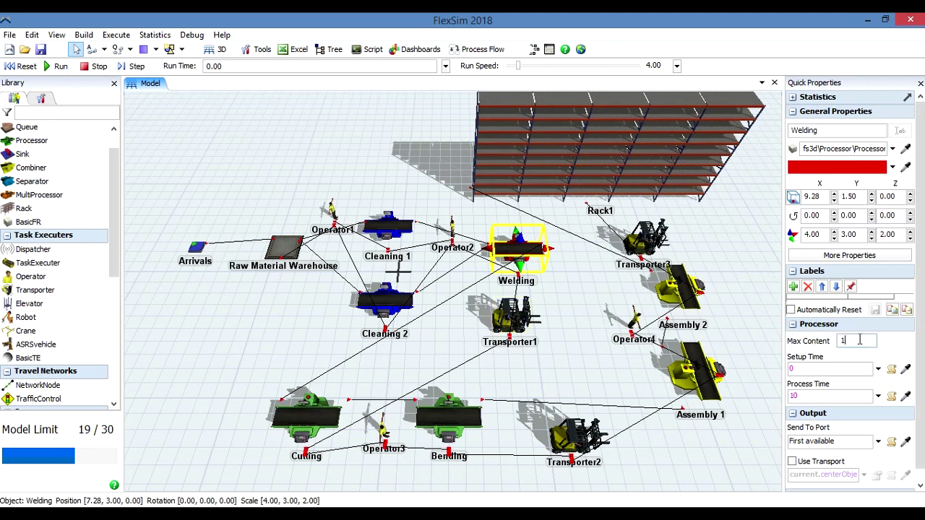
type("3")
left_click(806, 397)
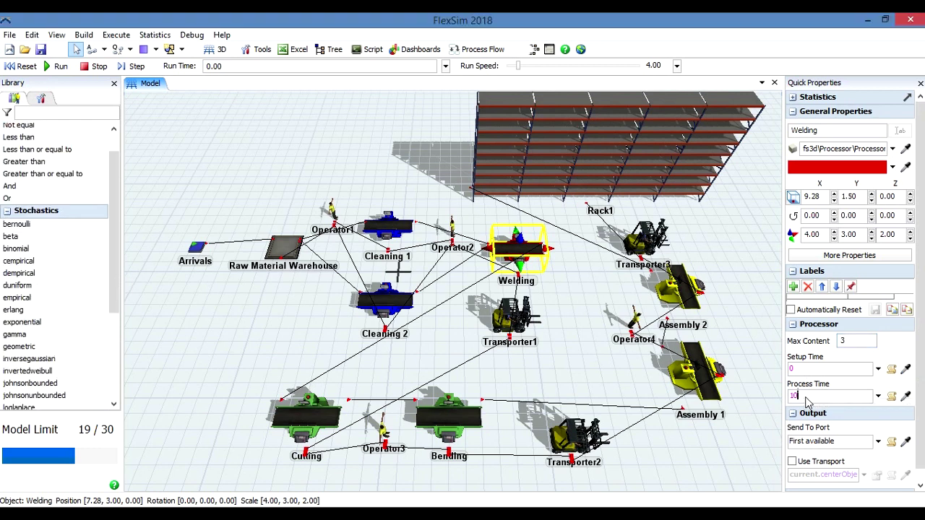
key("BackSpace")
type("8")
left_click(566, 374)
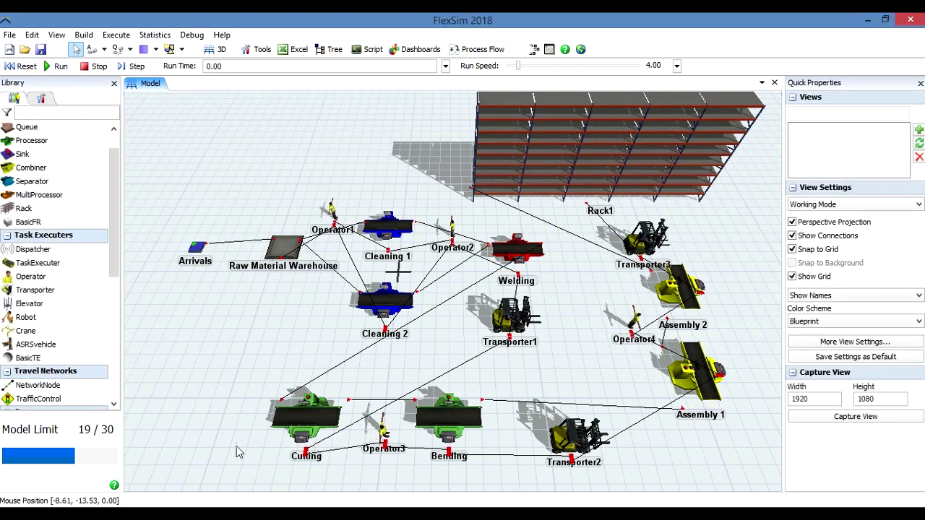
- Check the cutting values on the PowerPoint slide, then set the Cutting station's max content to 2 and process time to 6 in FlexSim
left_click(302, 420)
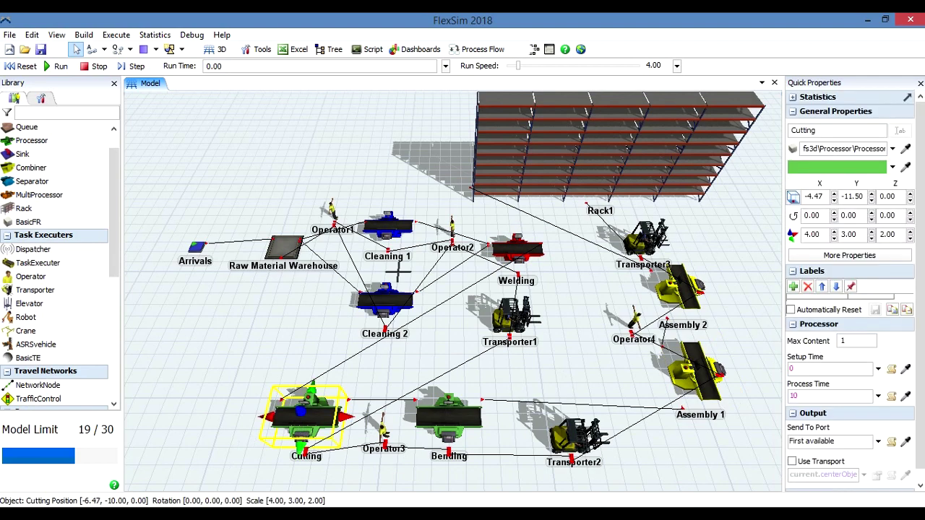
left_click(479, 503)
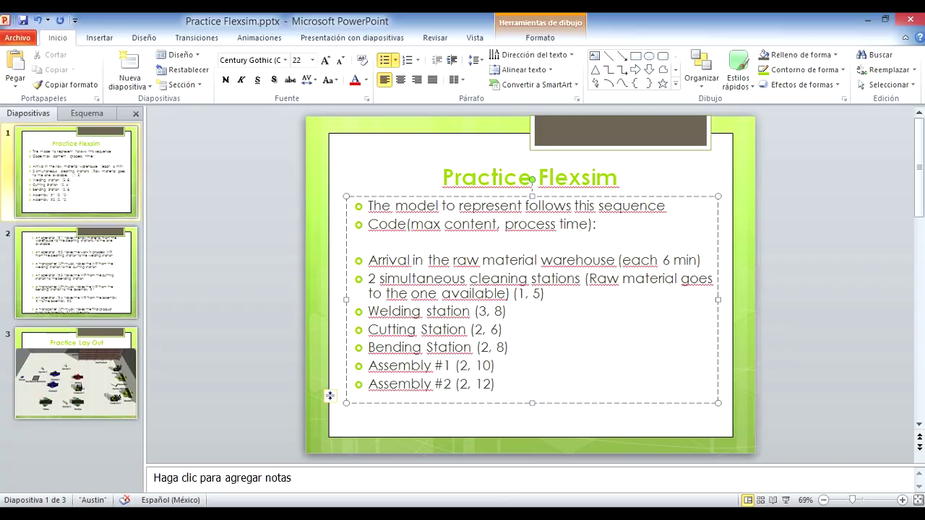
left_click(504, 507)
left_click(852, 340)
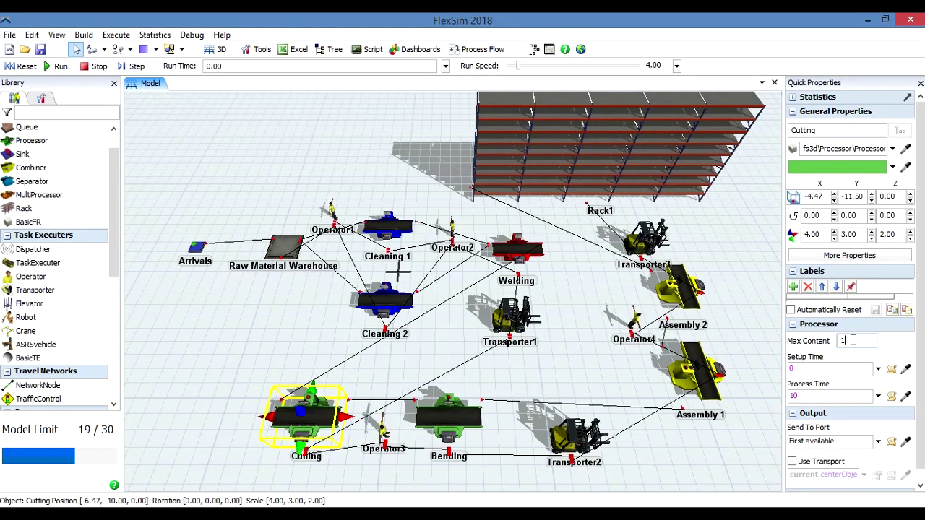
type("2")
left_click(810, 397)
key("BackSpace")
key("BackSpace")
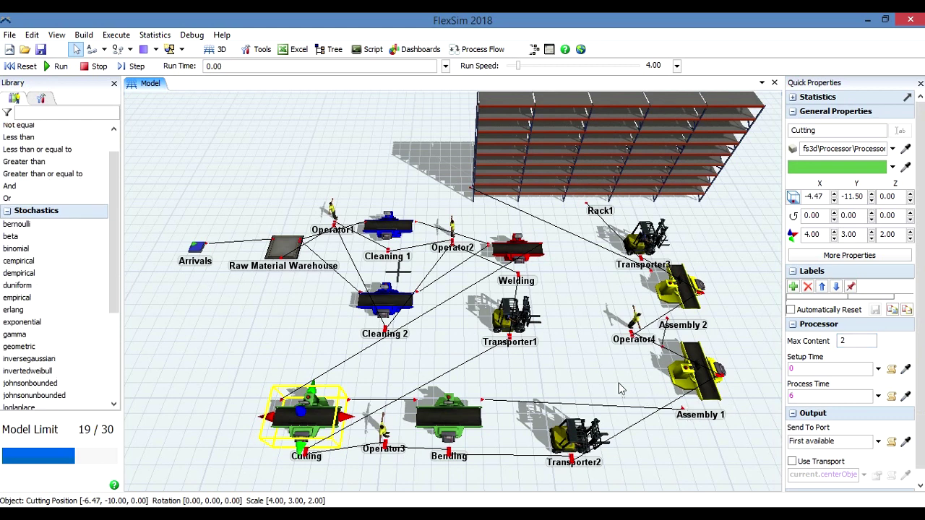
left_click(597, 378)
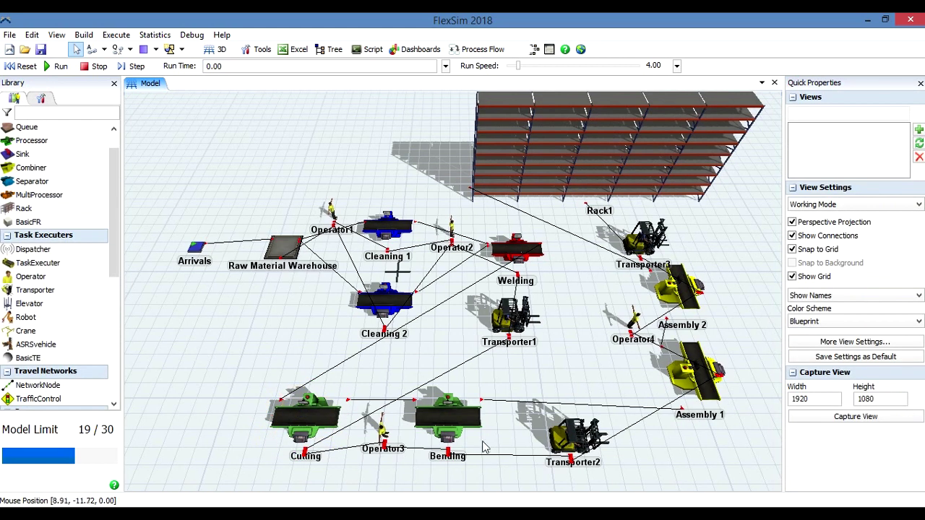
- Check the bending values on the PowerPoint slide, then set the Bending station's max content to 2 and process time to 8 in FlexSim
left_click(450, 430)
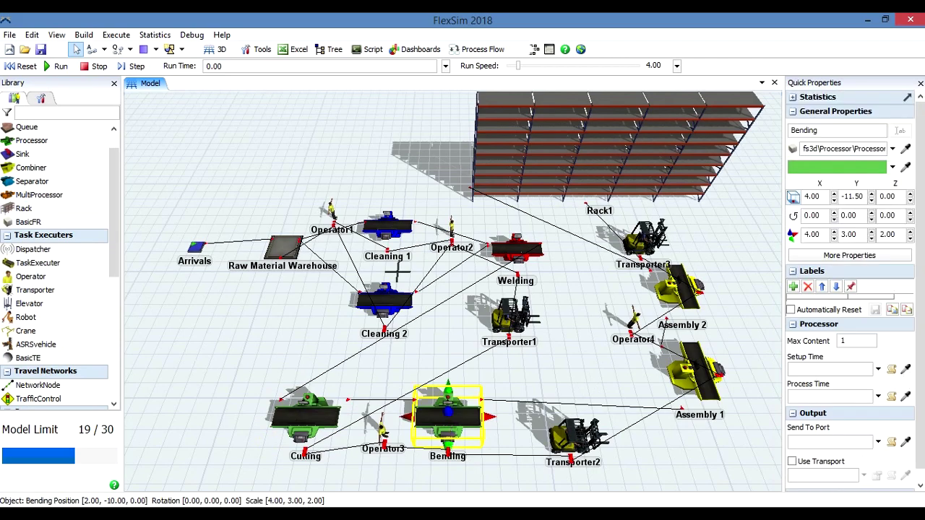
key("alt+Tab")
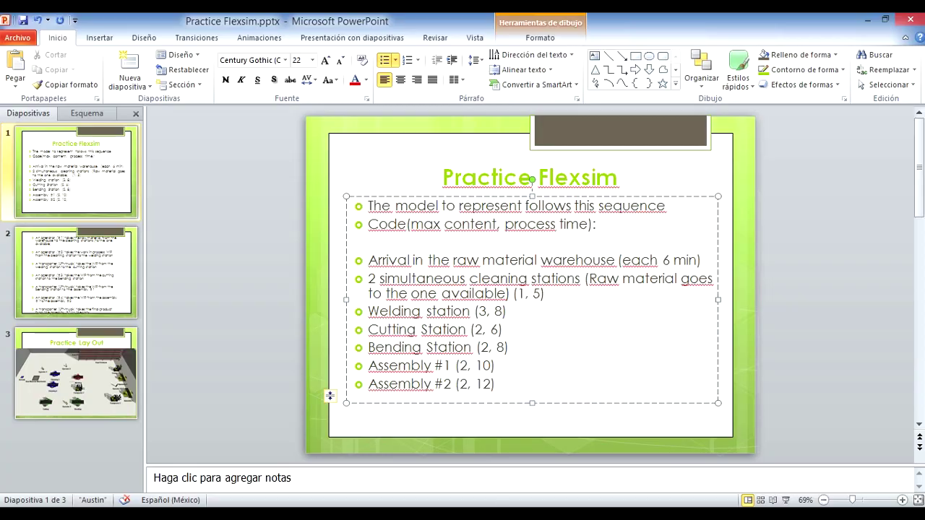
key("alt+Tab")
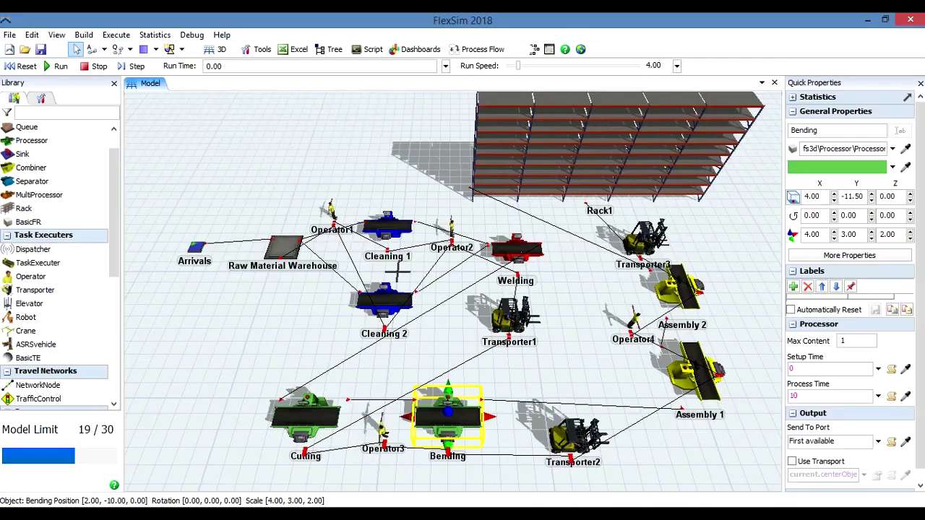
left_click(852, 341)
type("2")
left_click(817, 398)
key("BackSpace")
key("BackSpace")
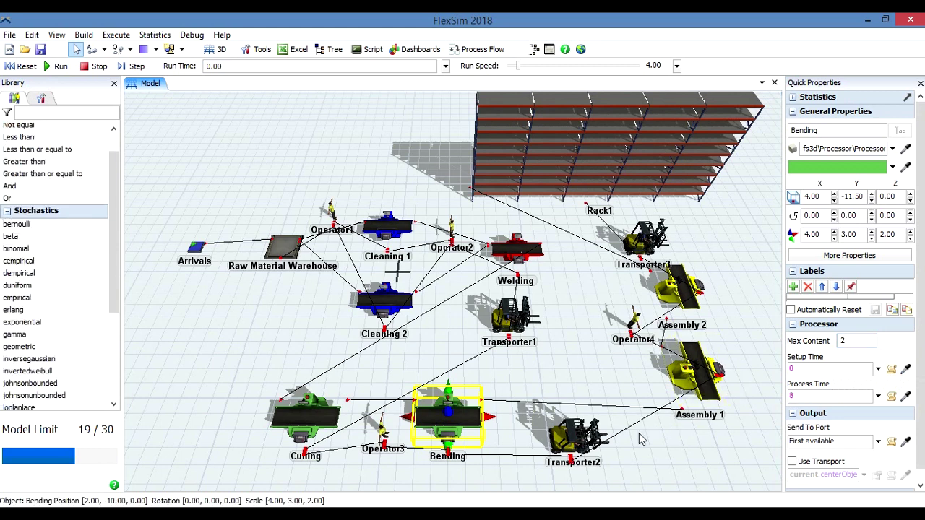
left_click(642, 437)
- Set Assembly 1's max content to 2, as given on the practice slide
left_click(694, 377)
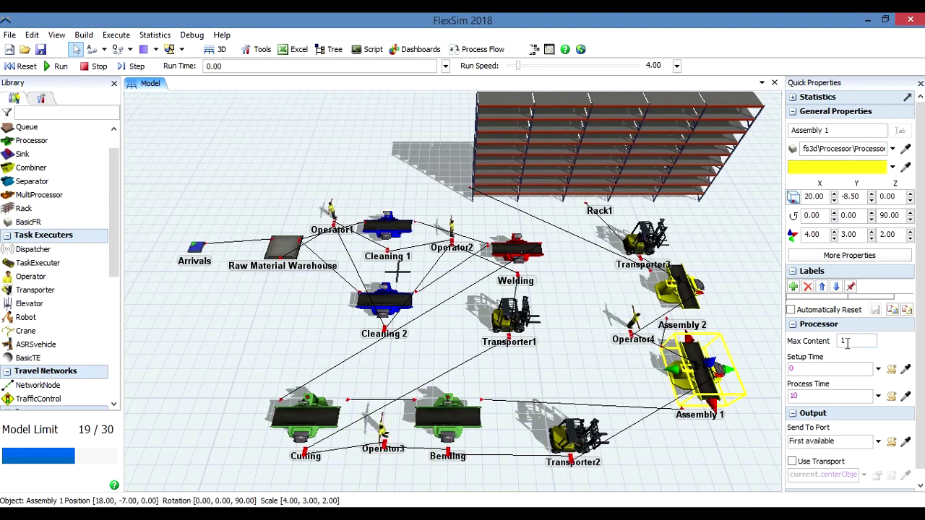
left_click(849, 341)
left_click(816, 398)
left_click(699, 442)
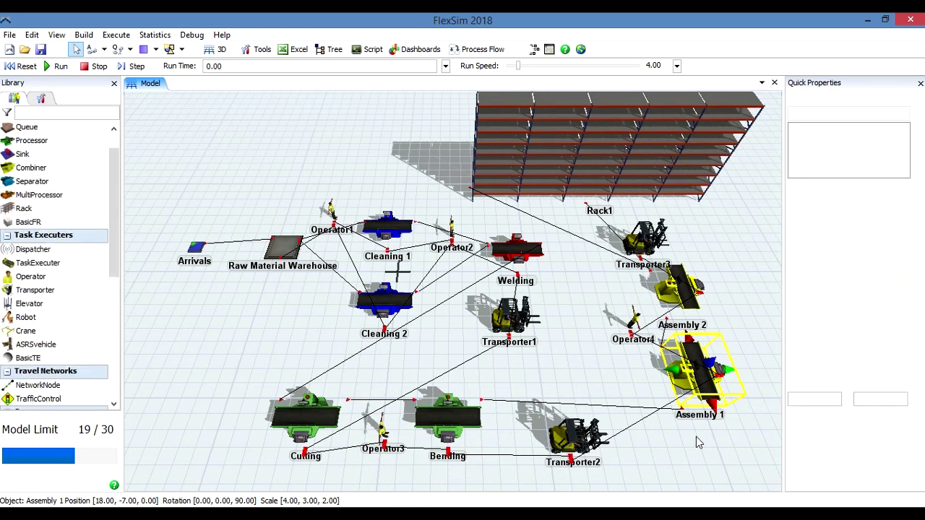
- Check the second assembly's values on the PowerPoint slide, then set Assembly 2's max content to 2 and process time to 12 in FlexSim
left_click(686, 318)
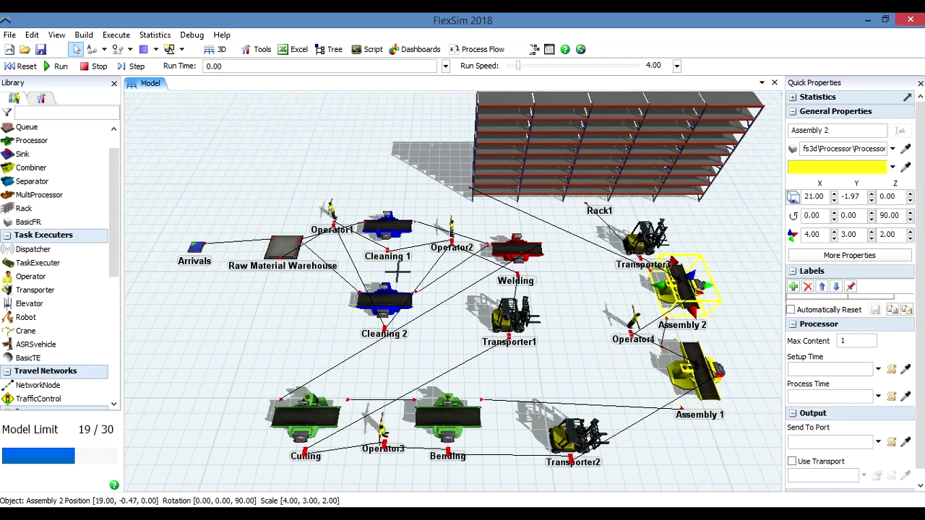
left_click(518, 514)
left_click(518, 514)
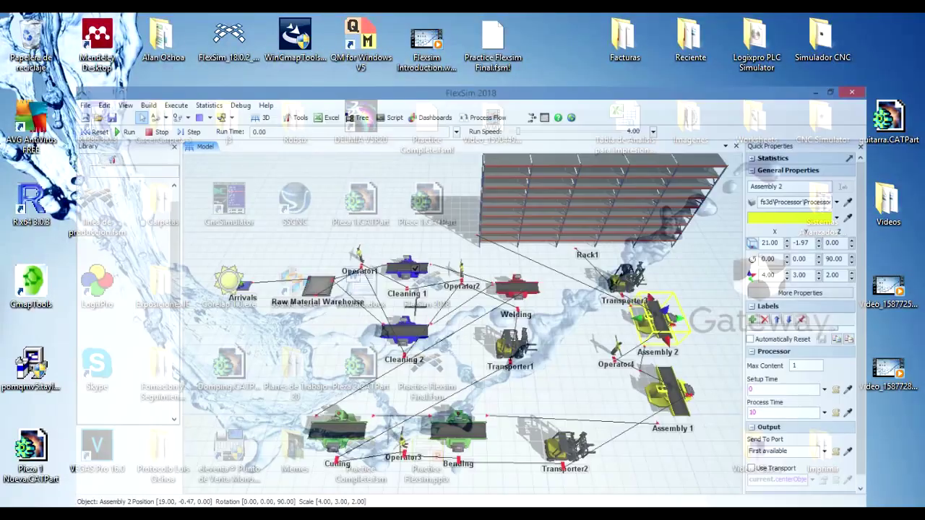
key("alt+Tab")
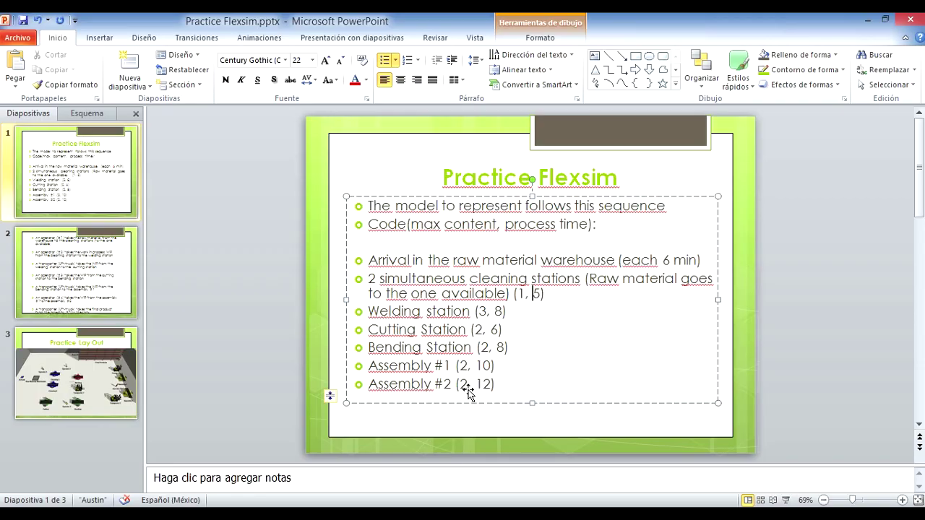
key("alt+Tab")
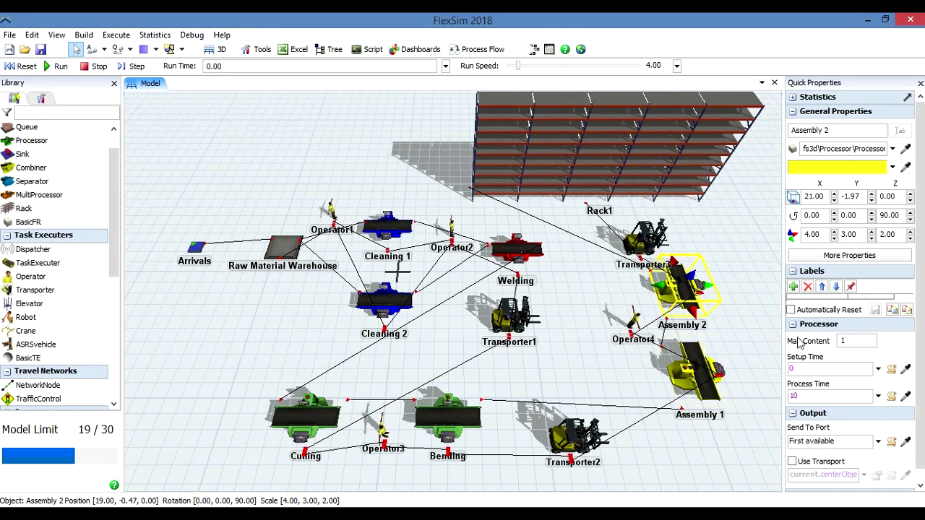
left_click(856, 341)
left_click(804, 395)
type("12")
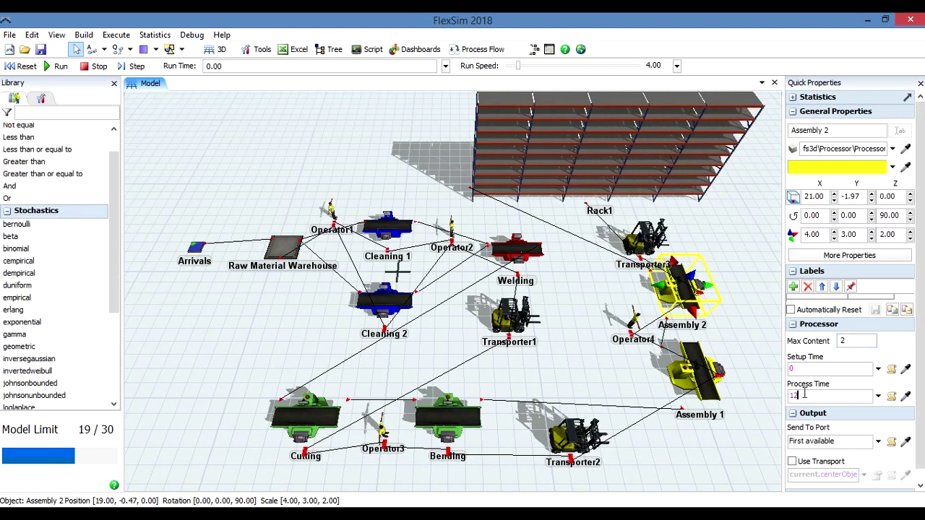
left_click(745, 294)
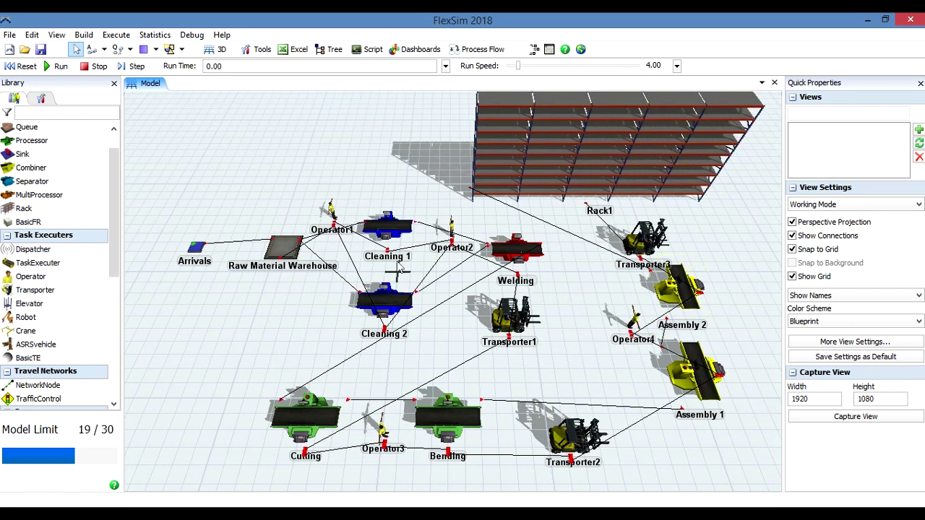
- Enable Use Transport on the Raw Material Warehouse queue
left_click(289, 248)
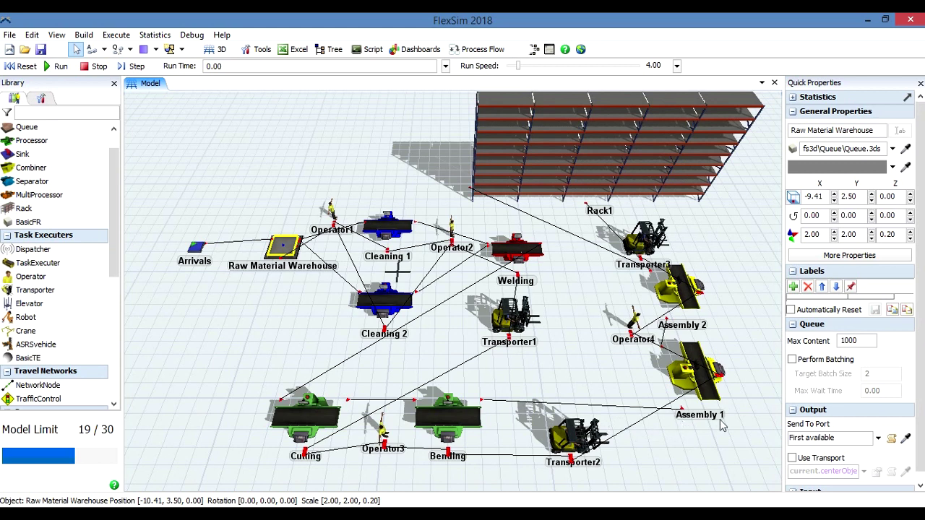
left_click(795, 461)
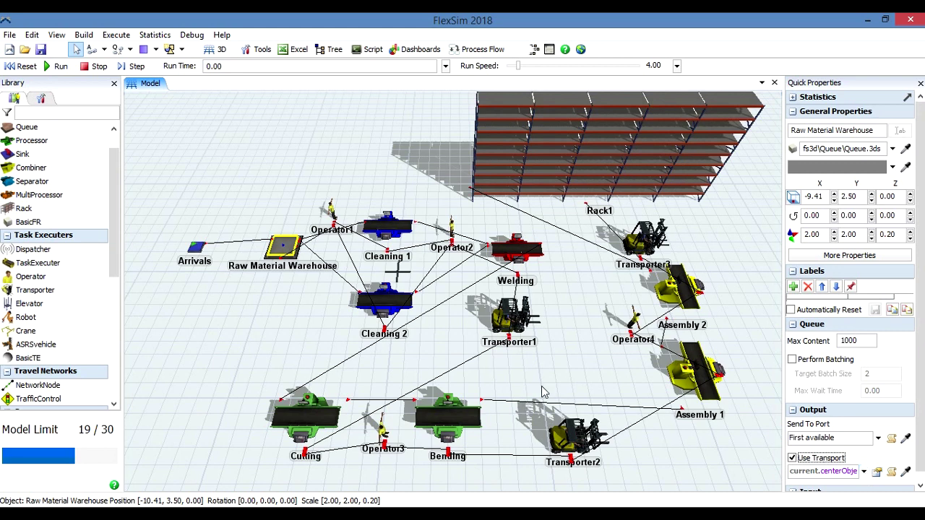
left_click(864, 471)
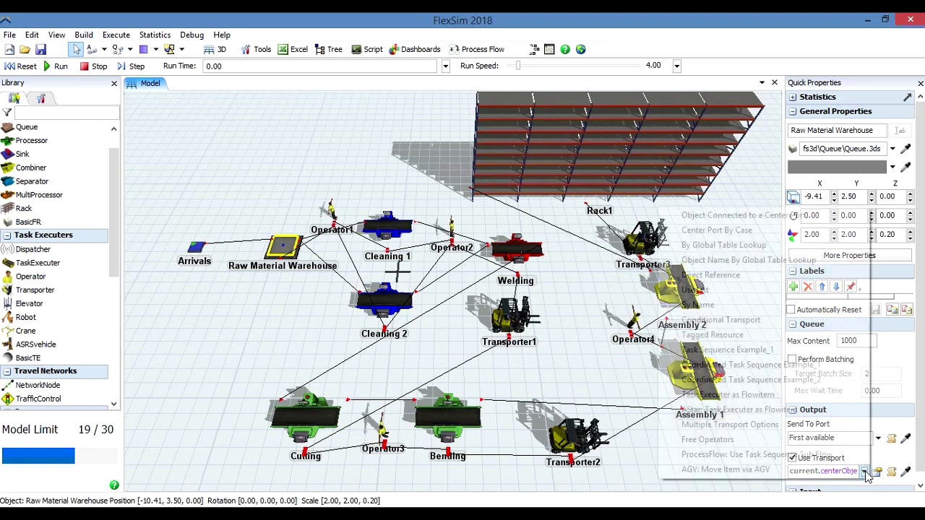
left_click(544, 384)
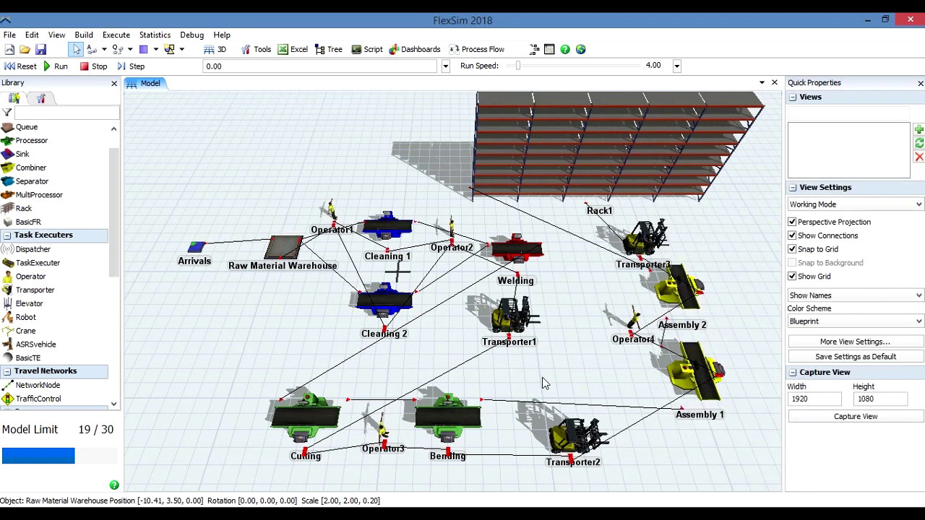
- Enable Use Transport on Cleaning 1 and assign it to the object connected to center port 2, Operator2
left_click(383, 231)
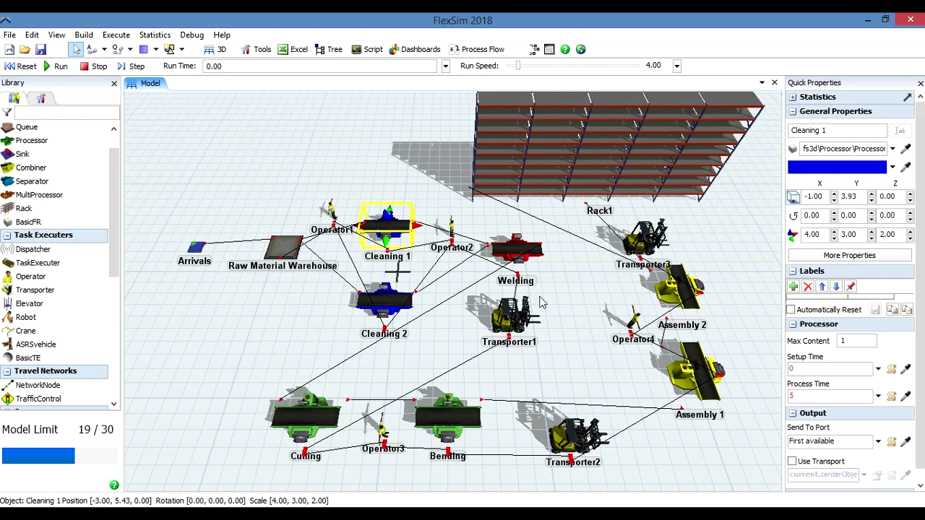
left_click(792, 461)
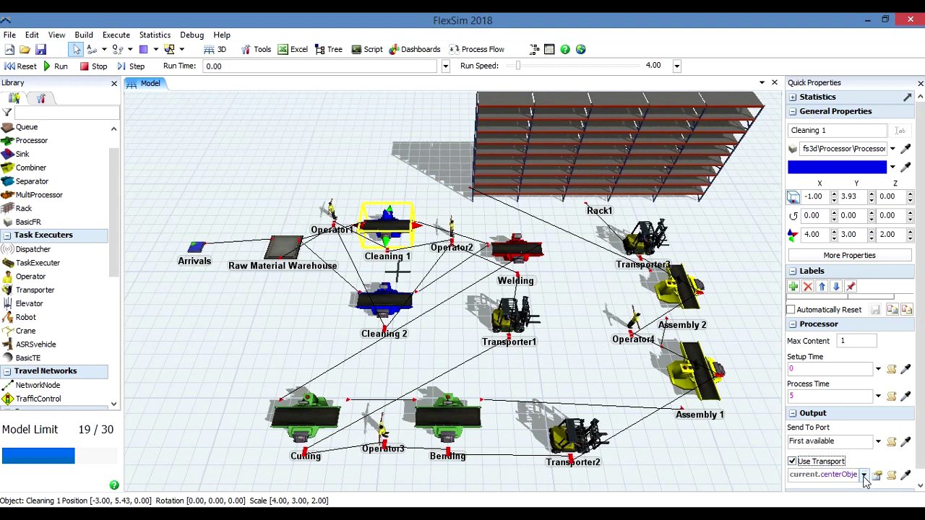
left_click(864, 475)
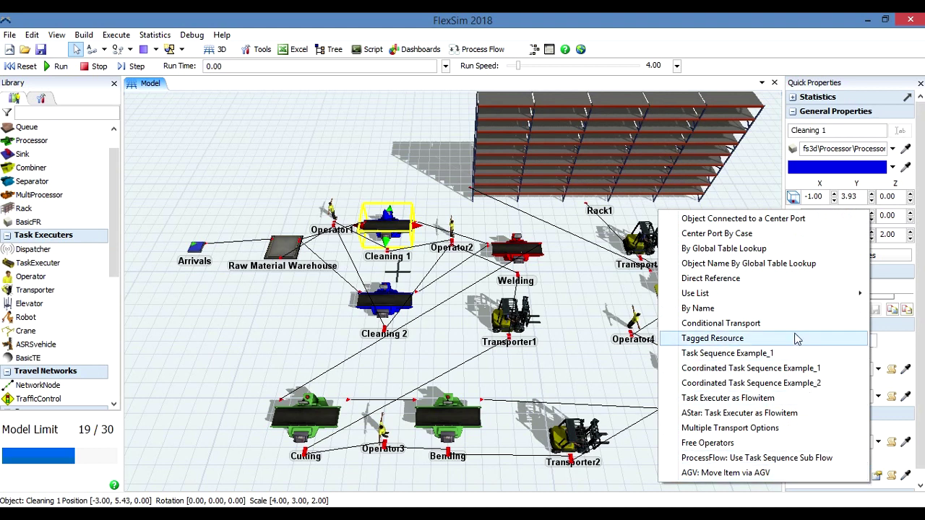
left_click(772, 490)
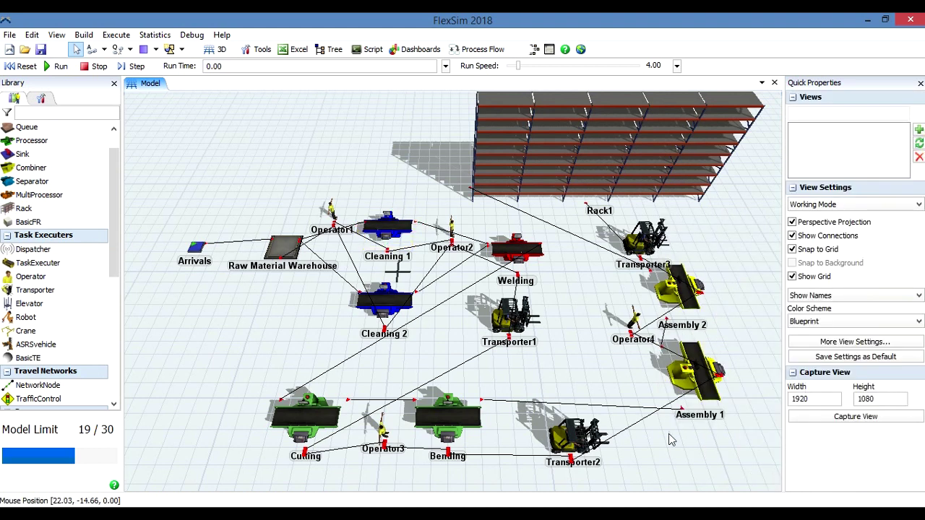
left_click(407, 230)
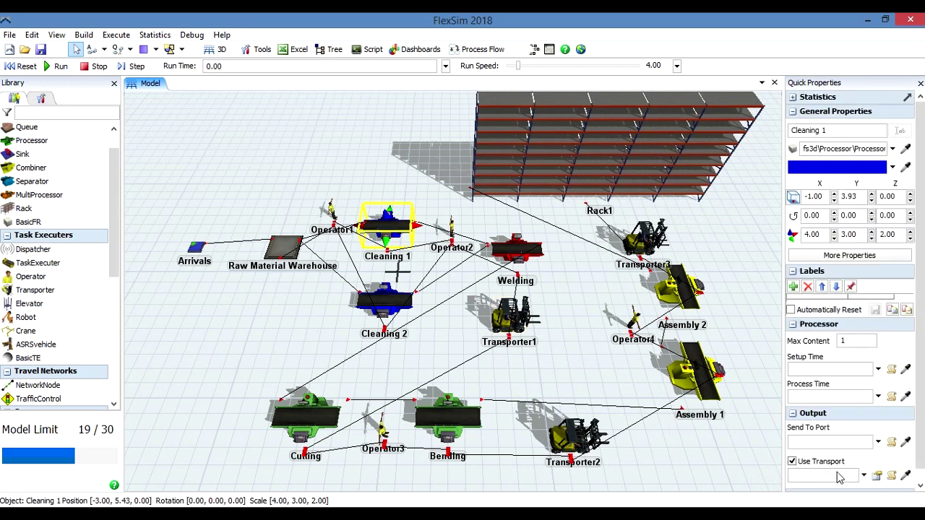
left_click(864, 475)
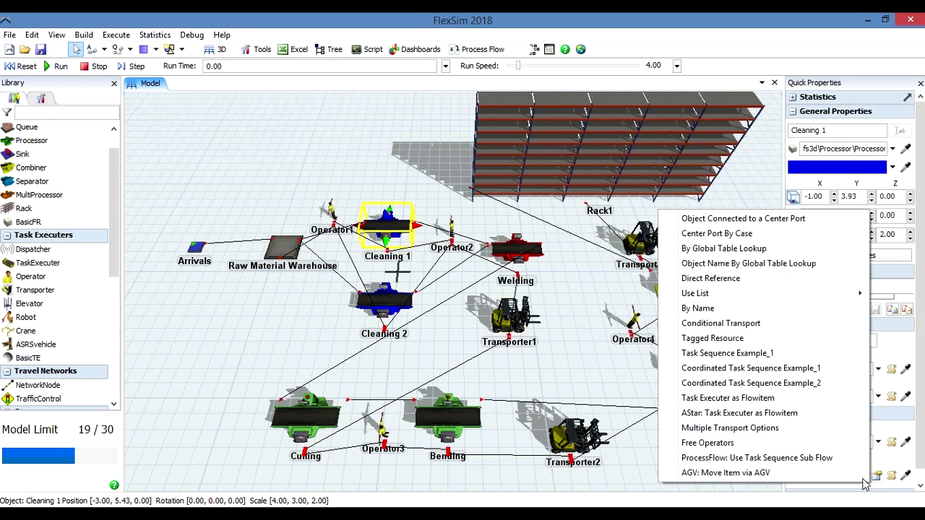
left_click(769, 226)
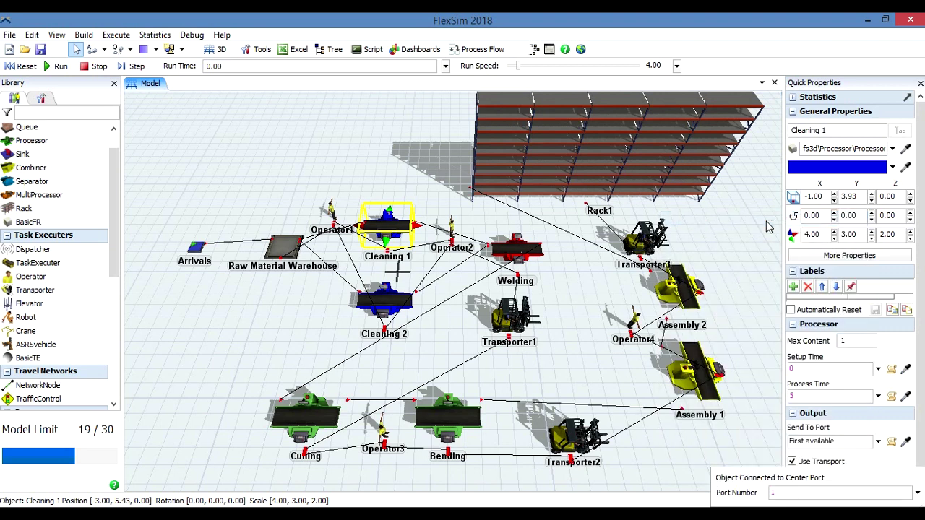
left_click(916, 494)
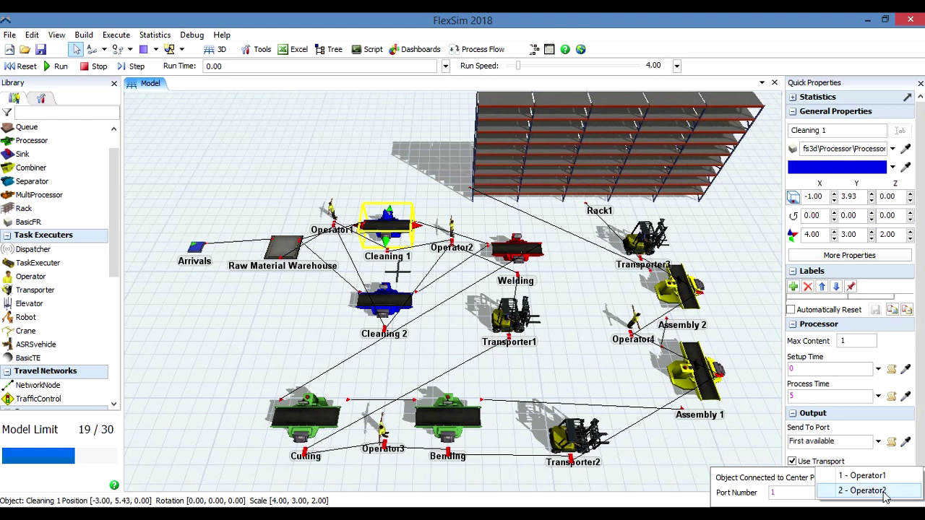
left_click(882, 491)
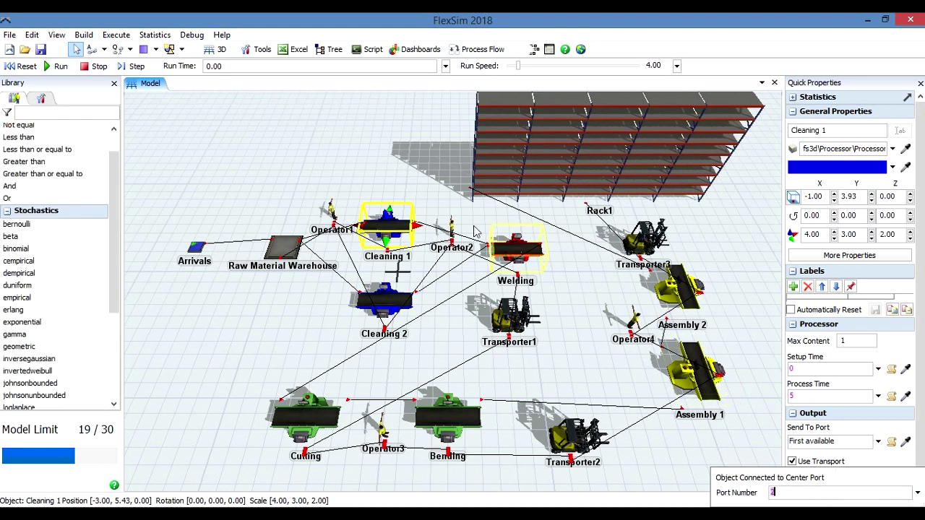
left_click(569, 286)
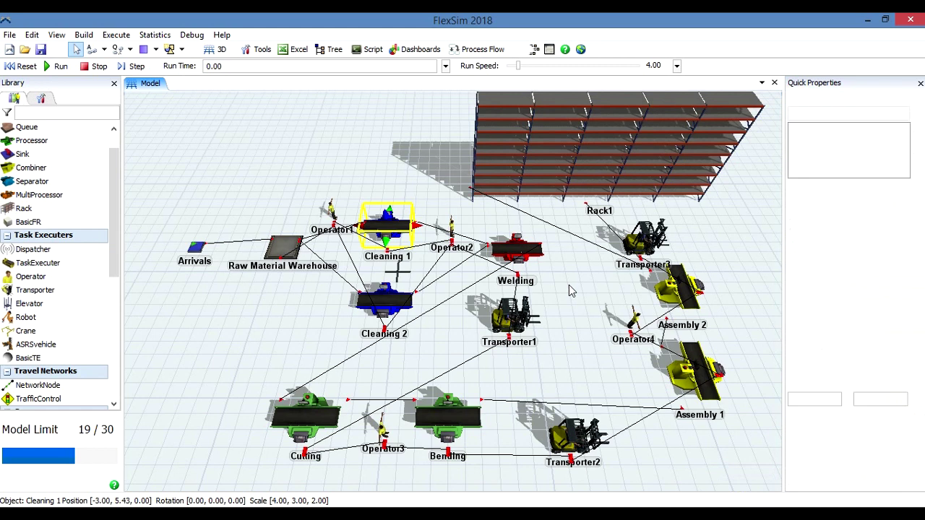
- Enable Use Transport on Cleaning 2 and assign it to the object connected to center port 2, Operator2
left_click(380, 309)
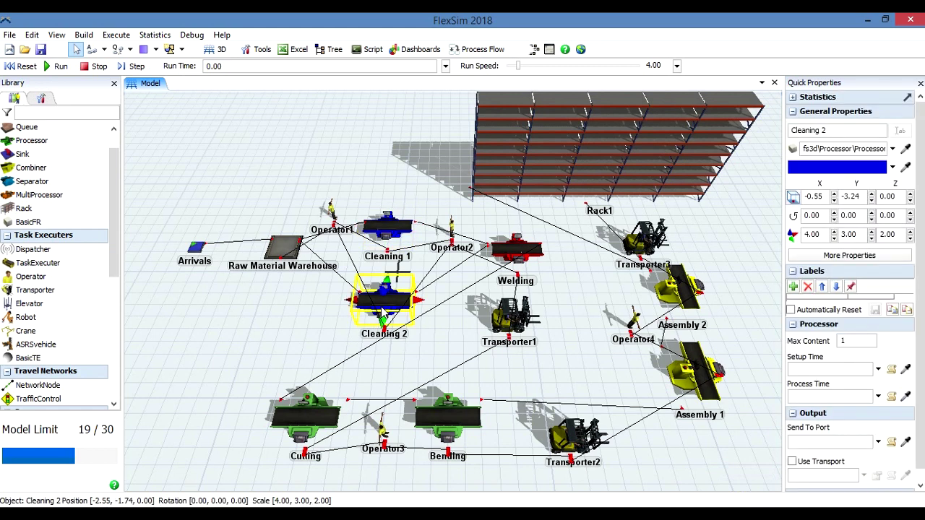
left_click(793, 462)
left_click(864, 474)
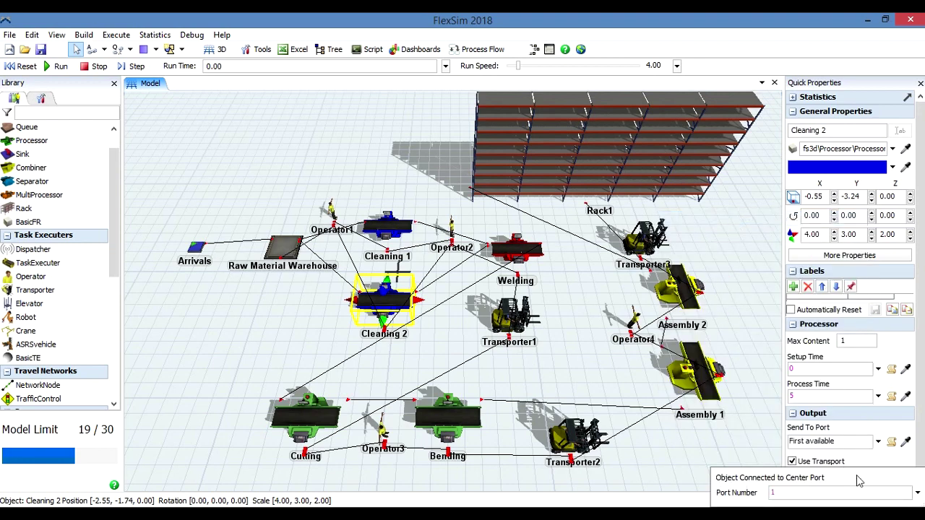
left_click(916, 493)
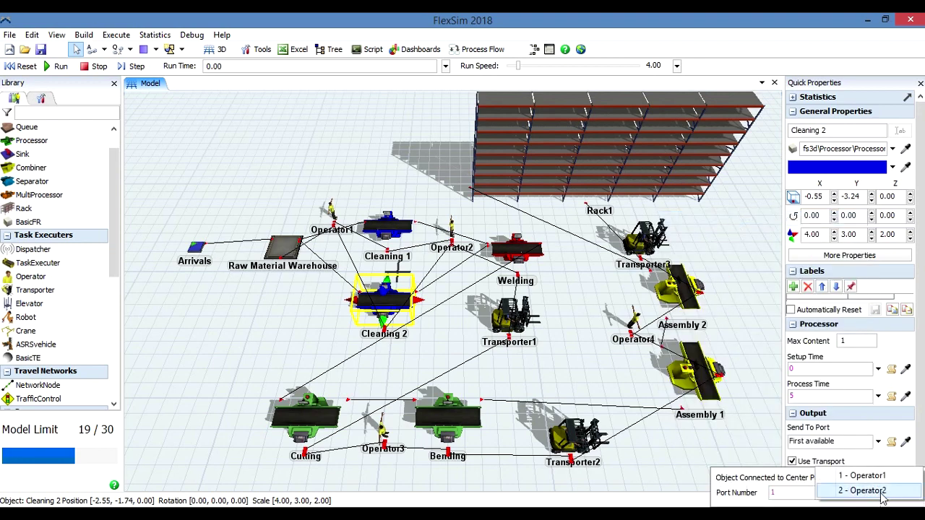
left_click(882, 489)
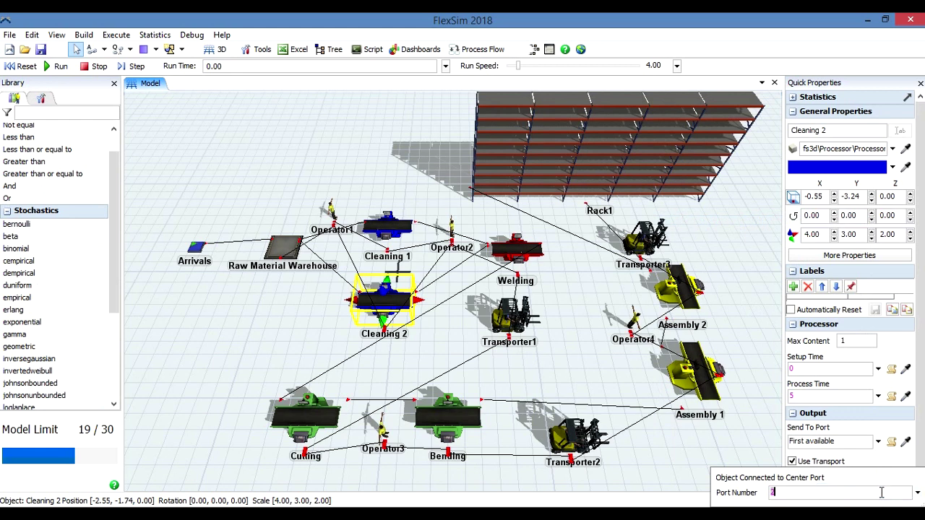
left_click(547, 298)
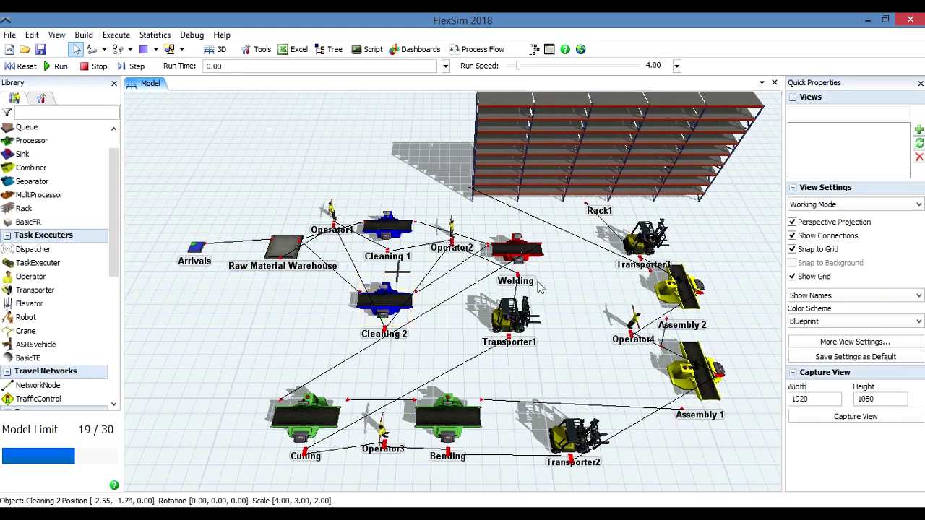
- Enable Use Transport on the Welding station and assign it to the object connected to center port 2, Transporter1
left_click(518, 258)
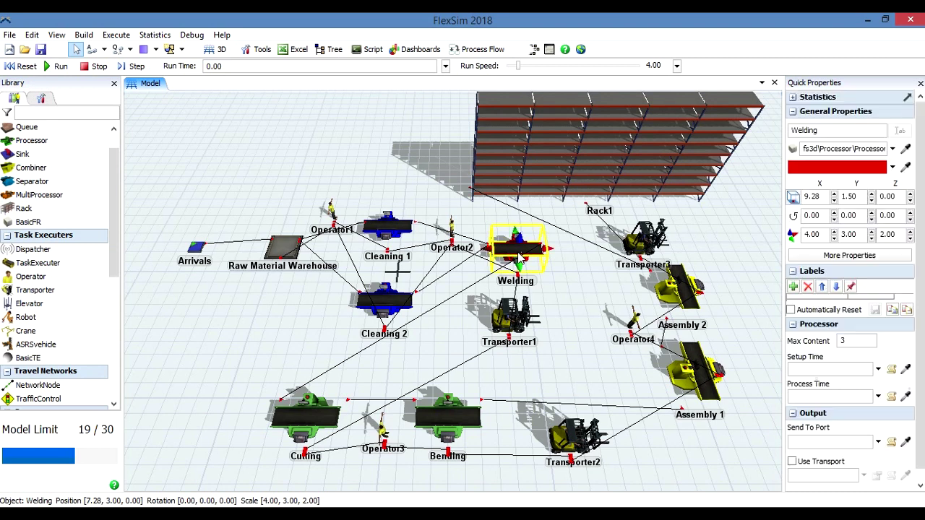
left_click(792, 461)
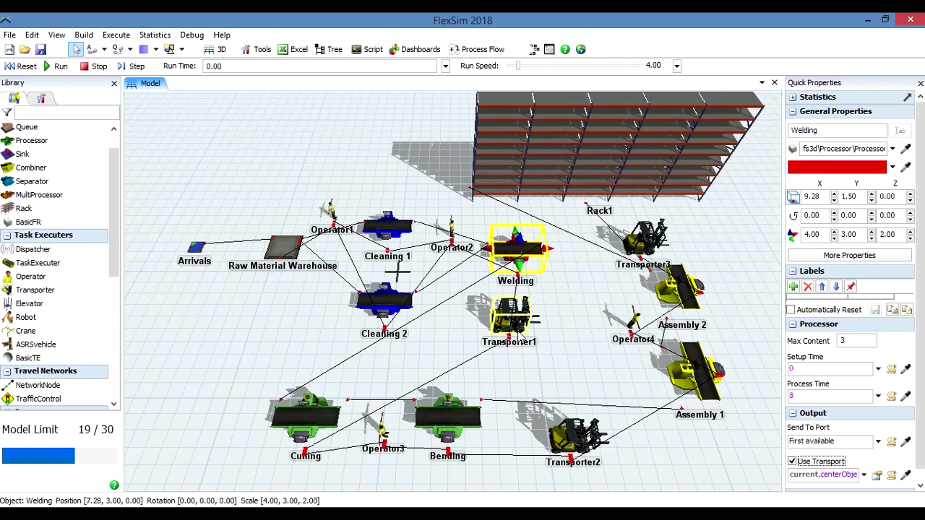
left_click(864, 476)
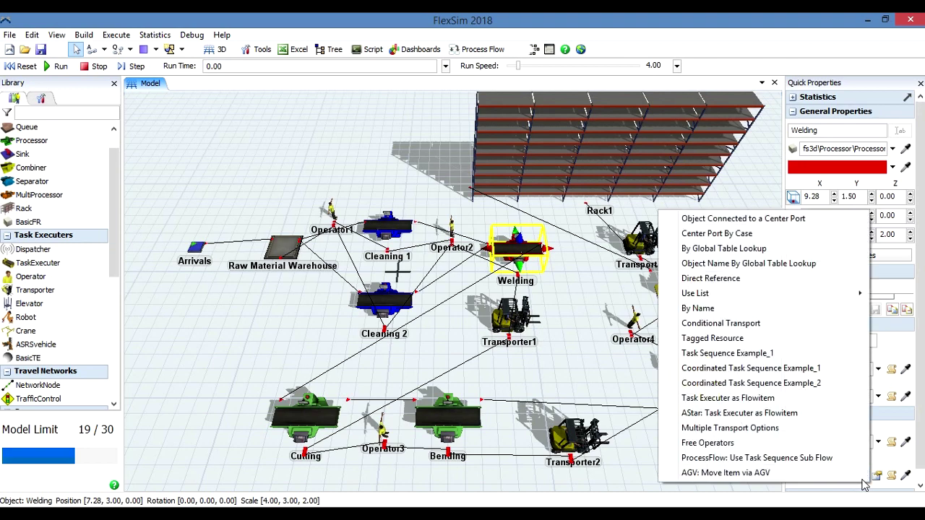
left_click(742, 219)
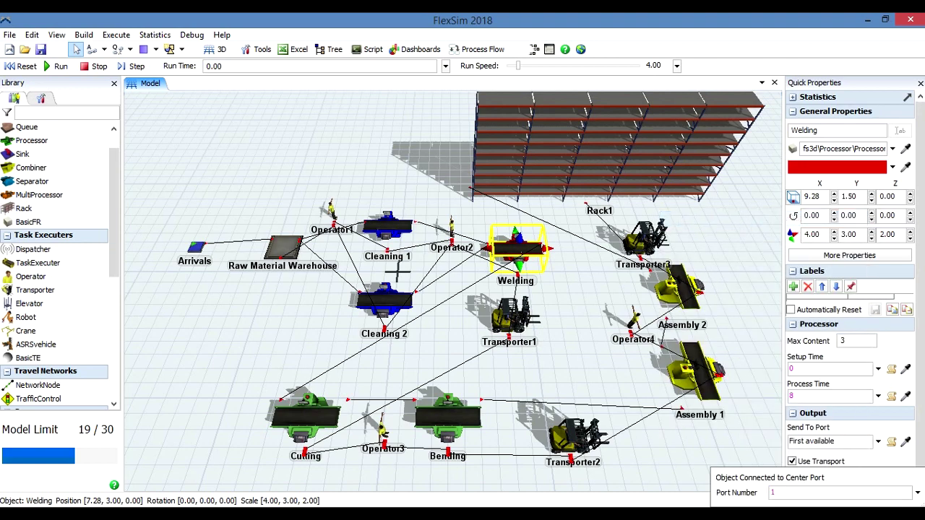
left_click(916, 493)
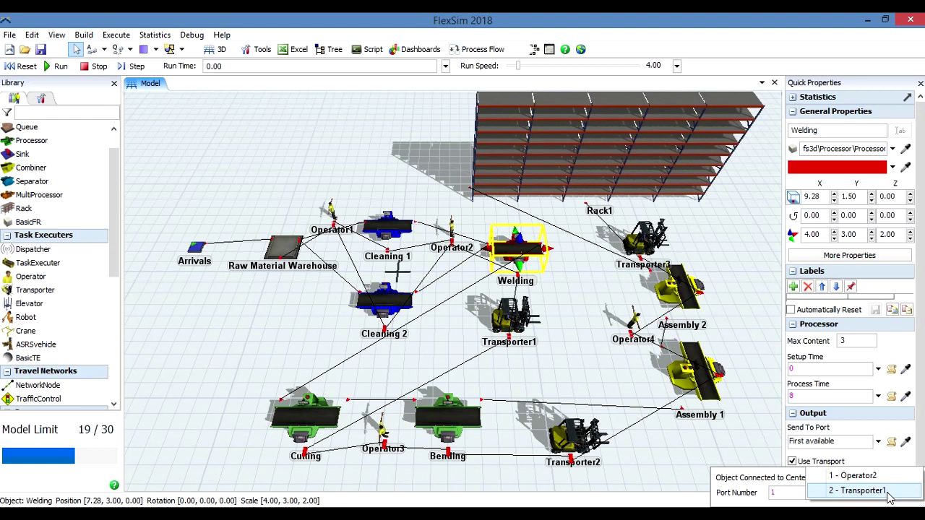
left_click(888, 497)
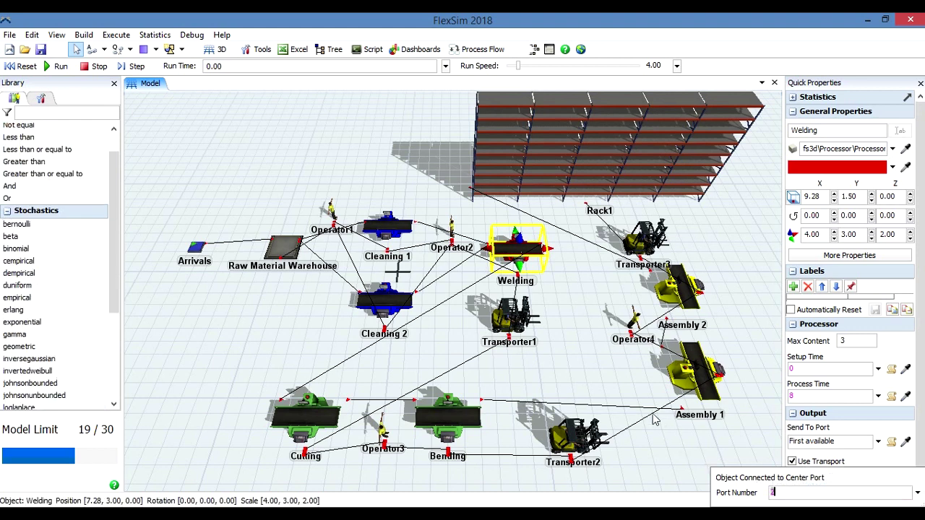
left_click(611, 367)
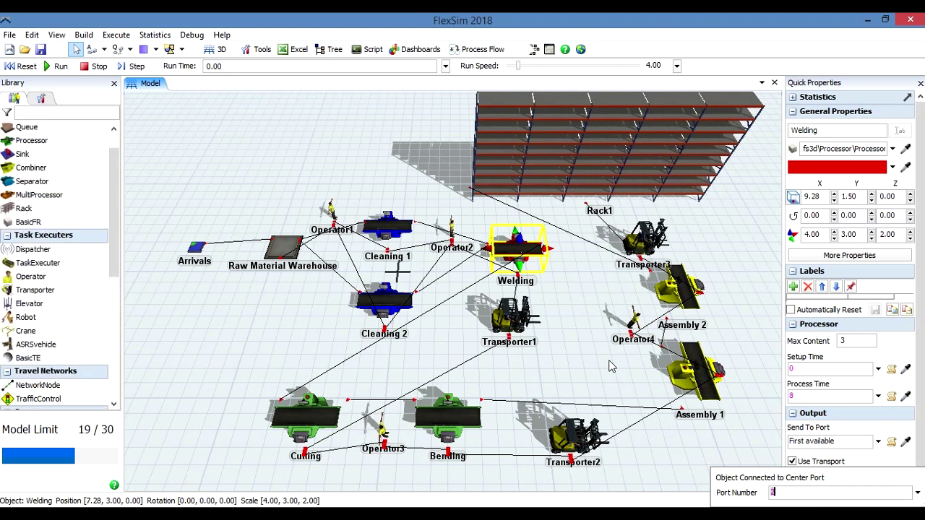
- Enable Use Transport on the Cutting station and assign it to the object connected to center port 2, Operator3
left_click(312, 422)
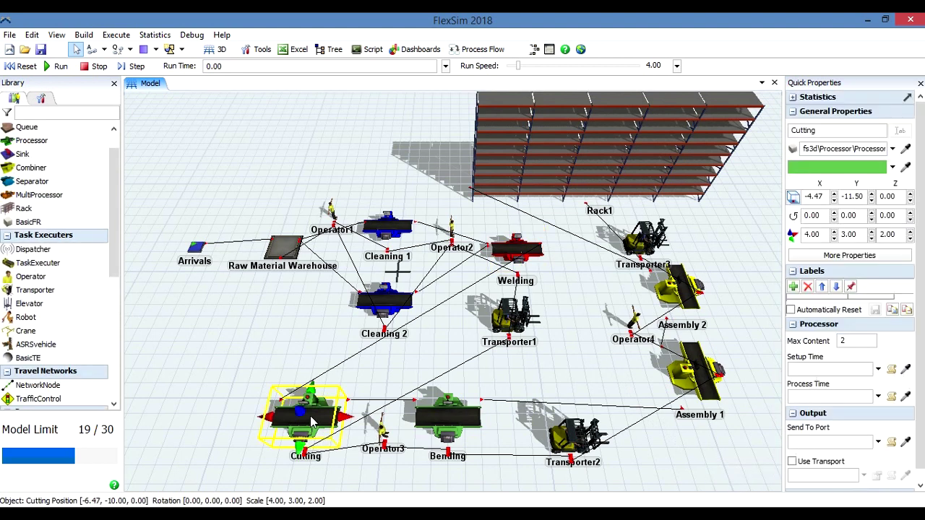
left_click(792, 464)
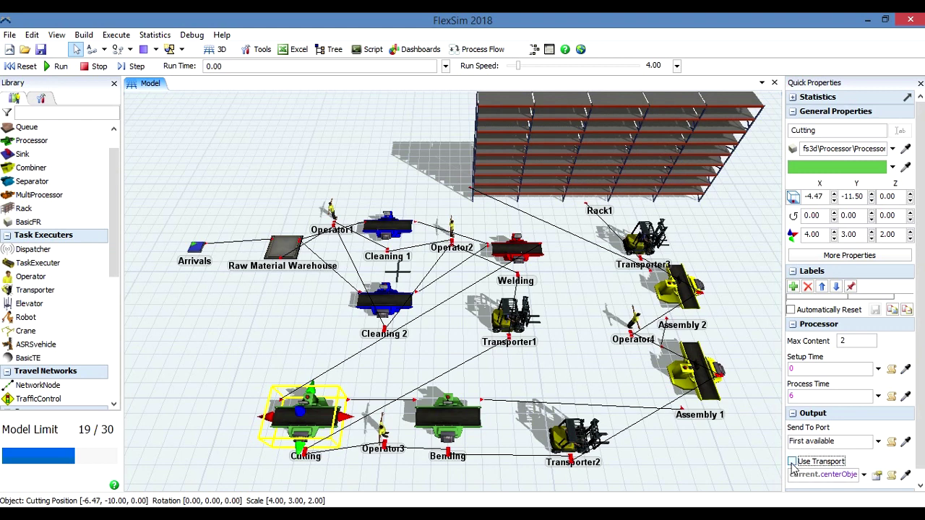
left_click(864, 473)
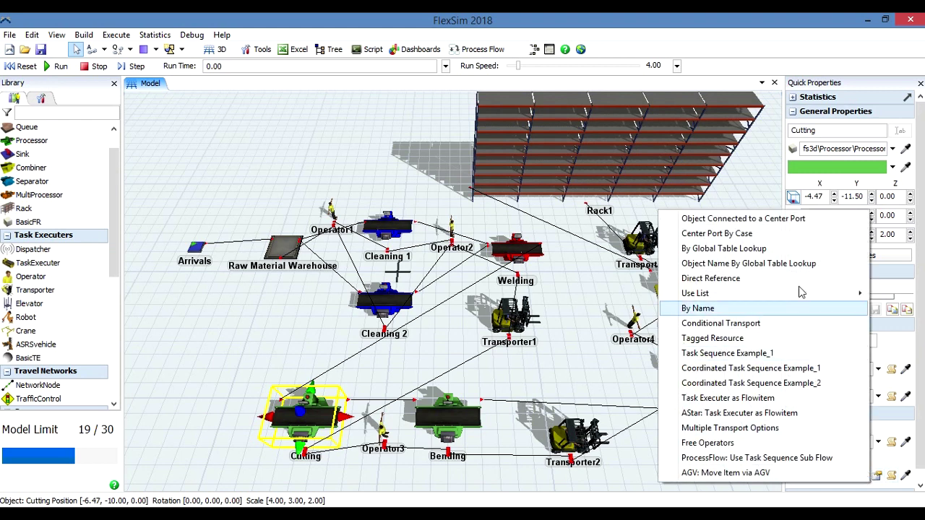
left_click(786, 219)
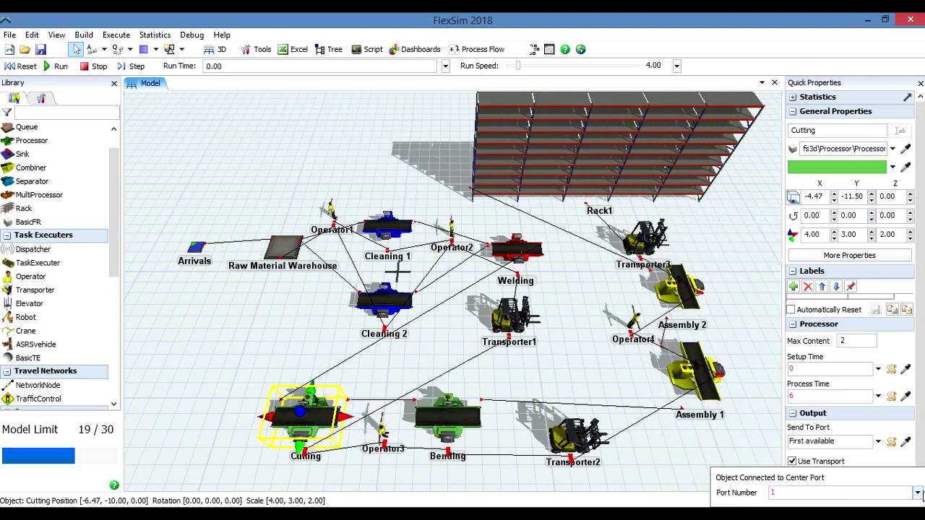
left_click(918, 493)
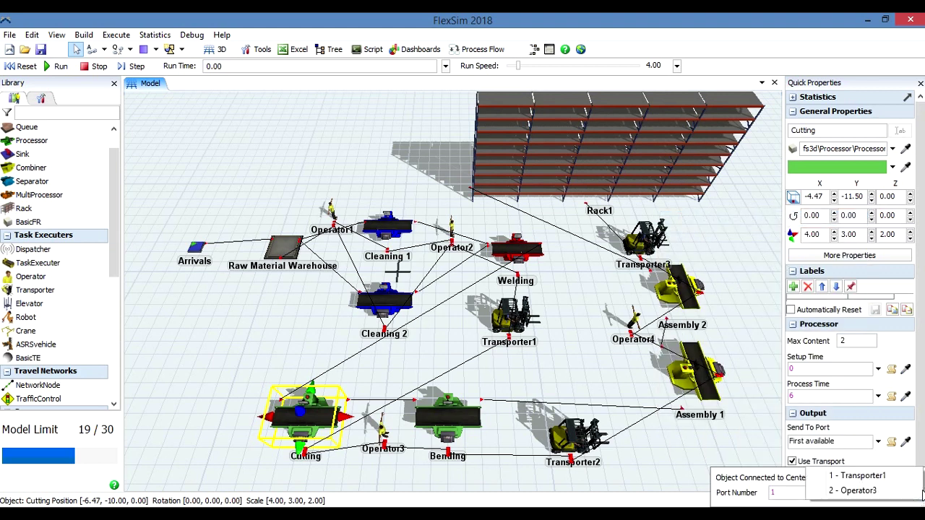
left_click(880, 495)
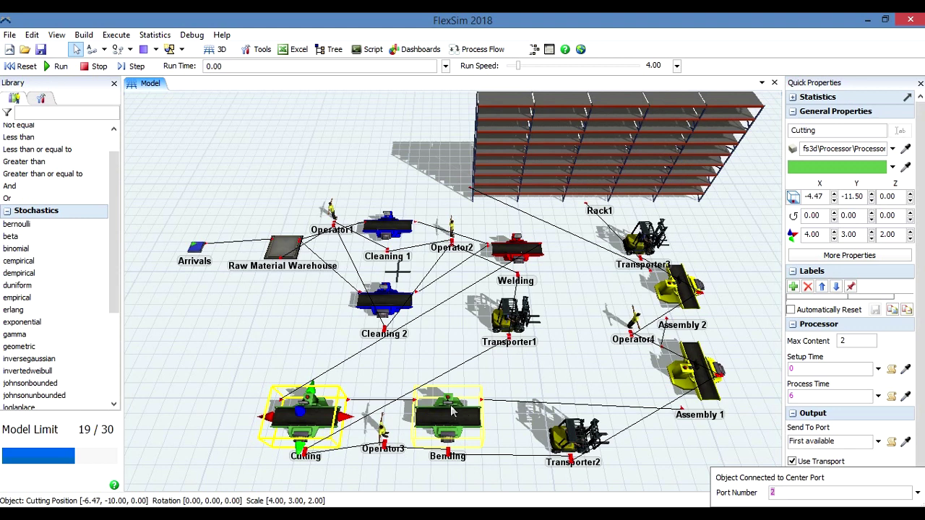
left_click(649, 454)
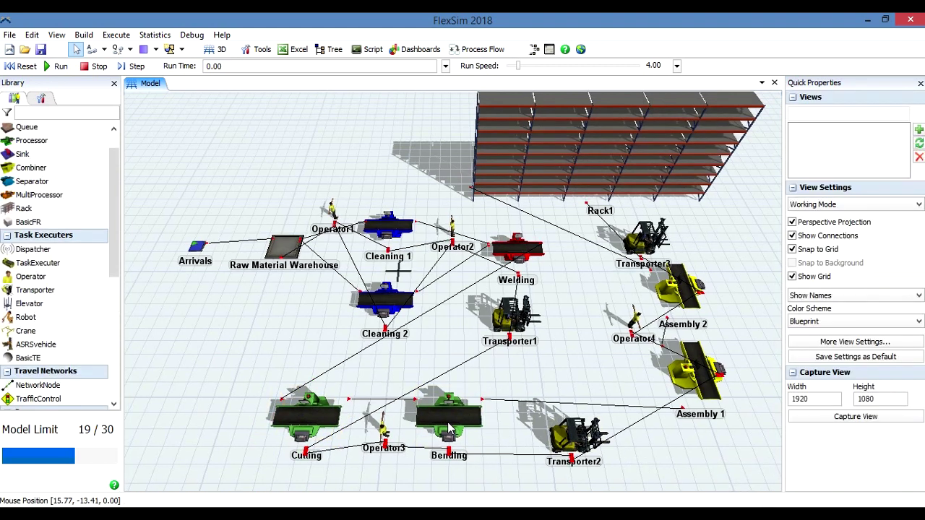
- Enable Use Transport on the Bending station and assign it to the object connected to center port 2, Transporter2
left_click(448, 426)
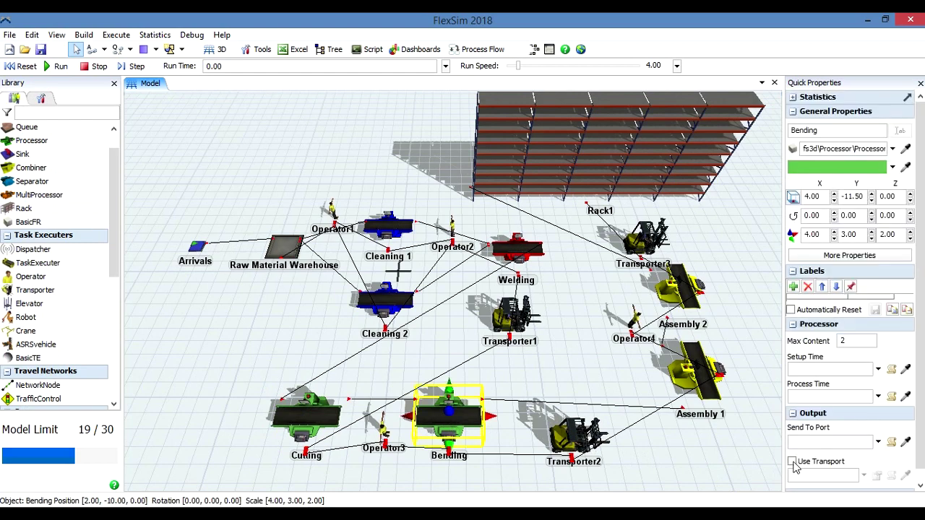
left_click(792, 462)
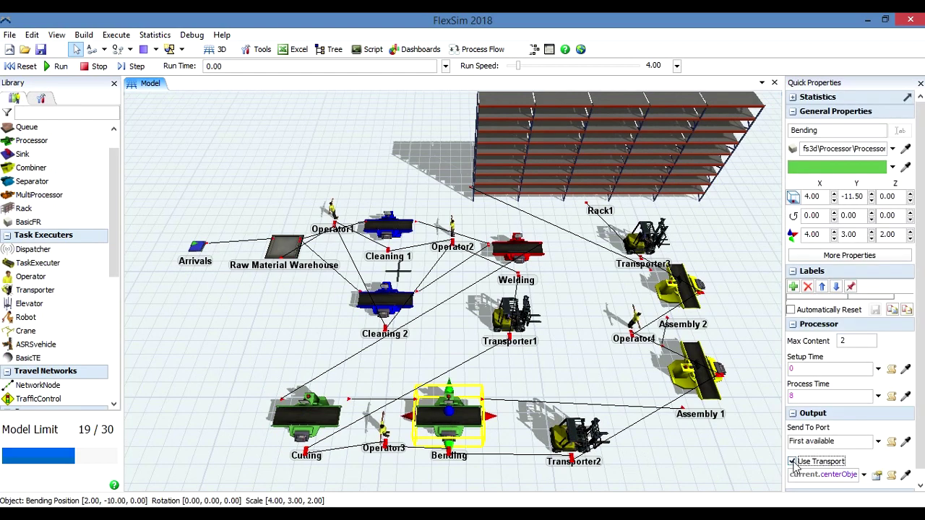
left_click(863, 475)
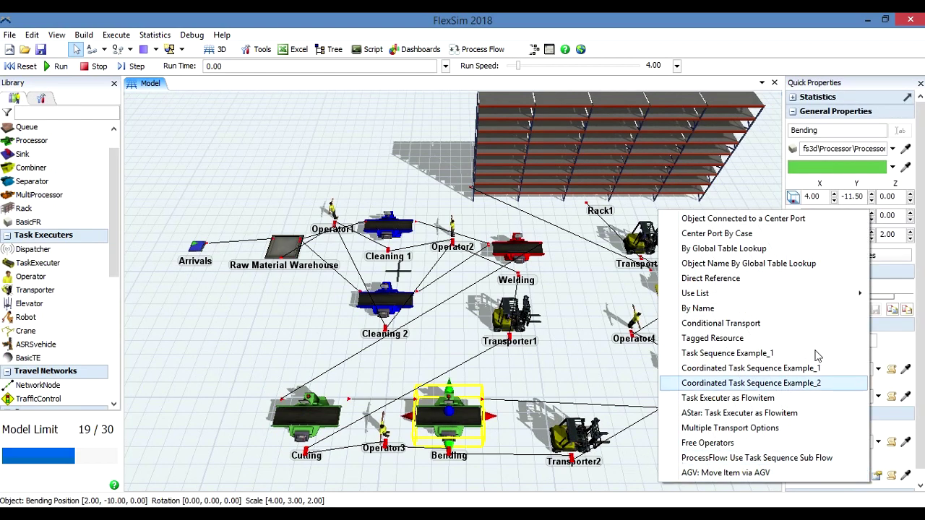
left_click(753, 224)
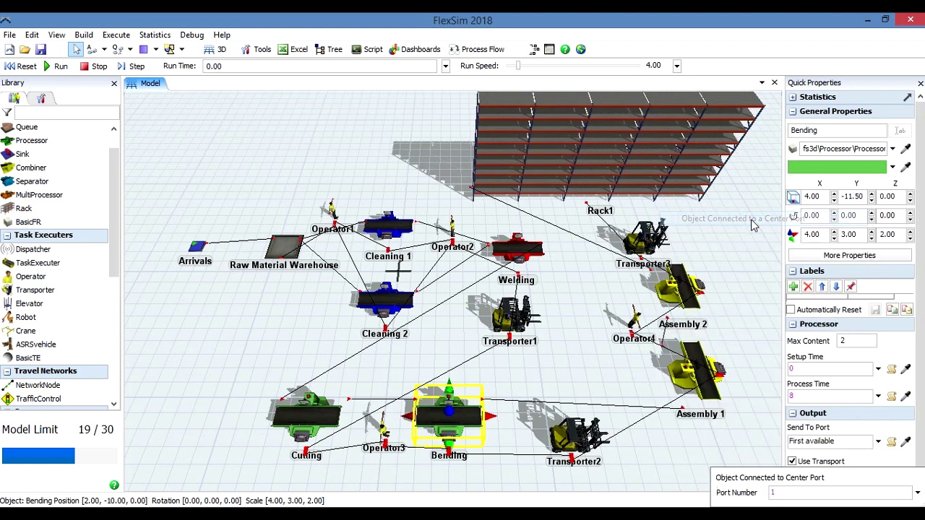
left_click(918, 493)
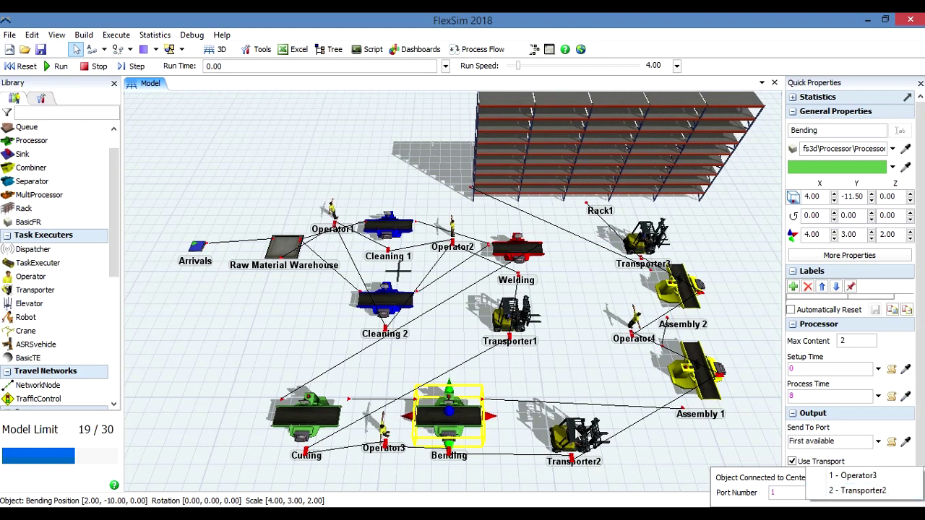
left_click(856, 491)
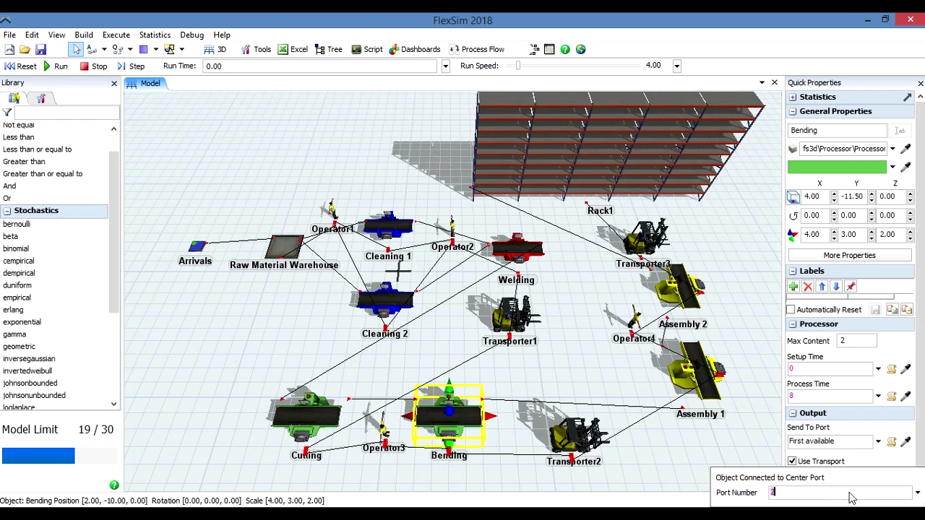
left_click(695, 446)
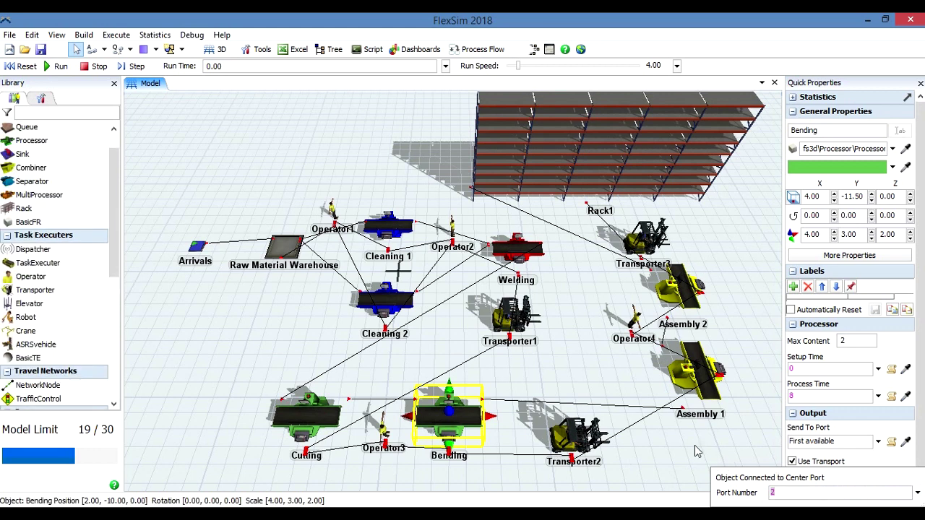
- Enable Use Transport on Assembly 1 and assign it to the object connected to center port 2, Operator4
left_click(699, 369)
left_click(698, 369)
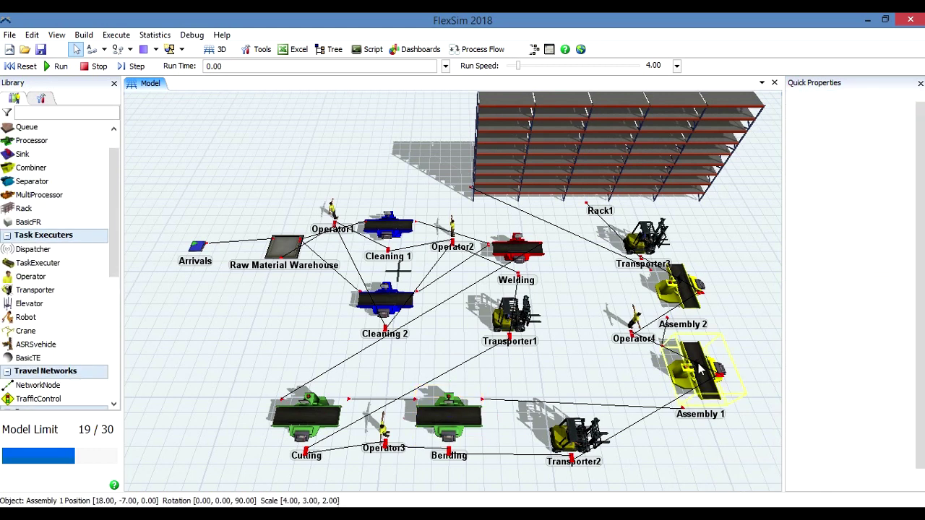
left_click(793, 463)
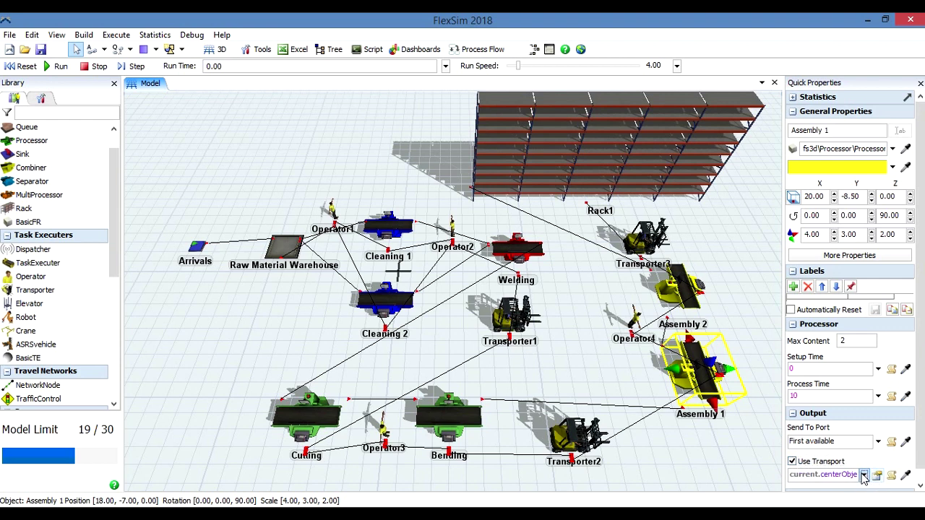
left_click(864, 475)
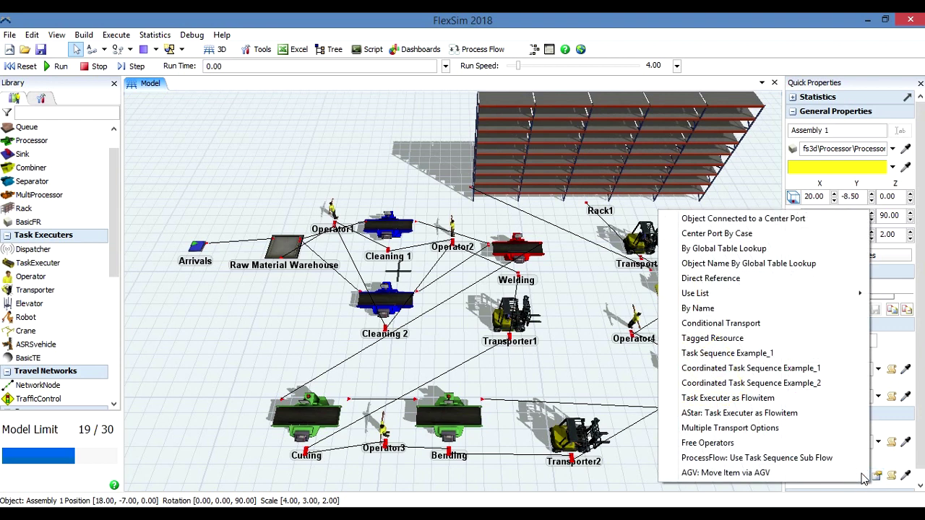
left_click(762, 219)
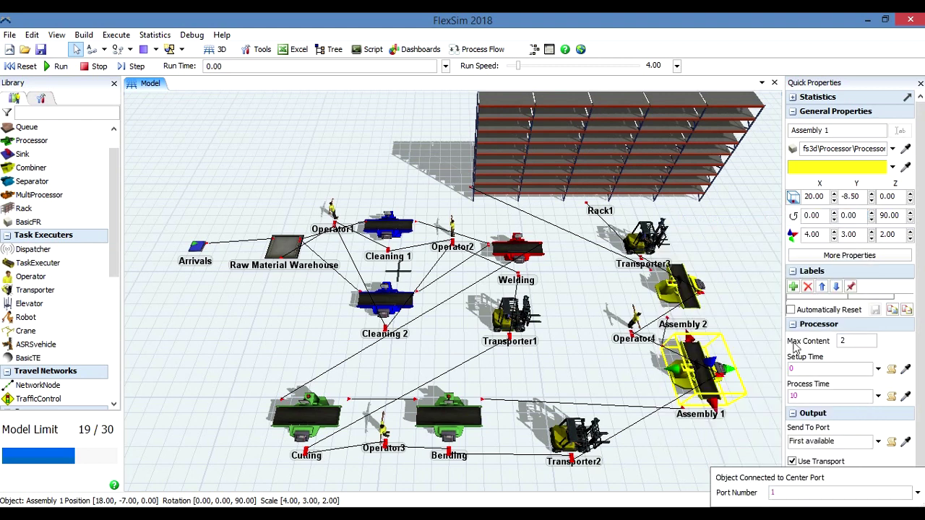
left_click(917, 494)
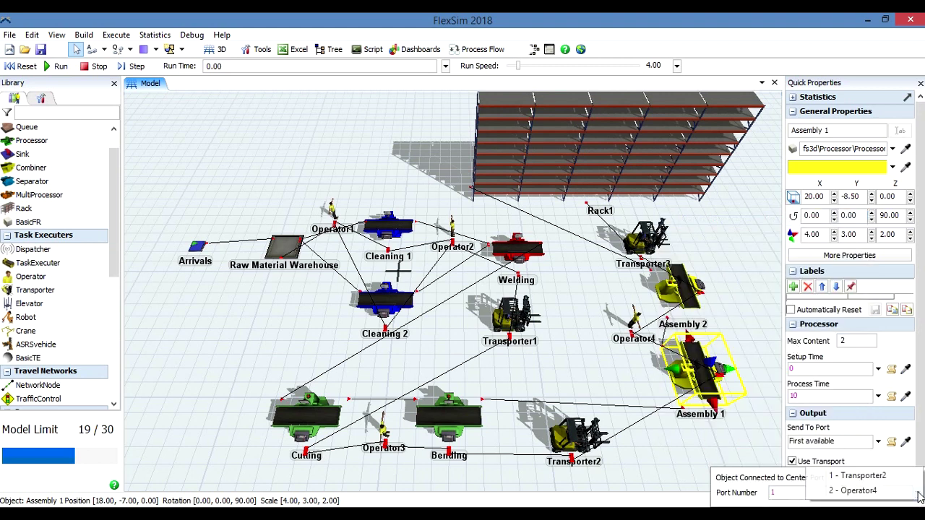
left_click(867, 491)
left_click(764, 442)
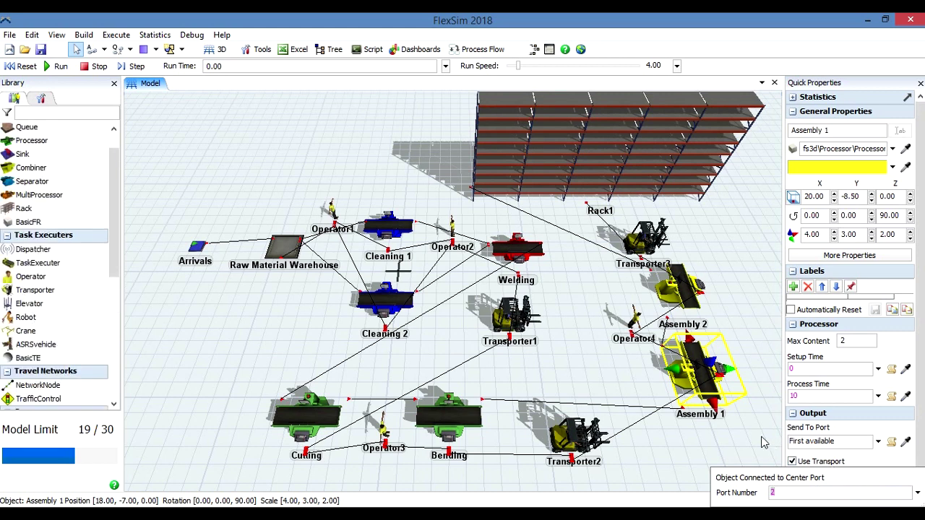
left_click(764, 442)
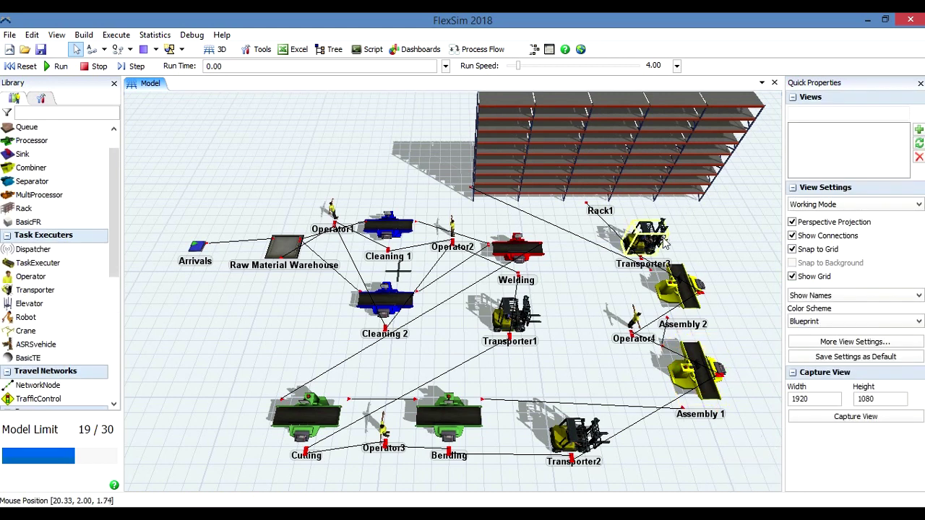
- Enable Use Transport on Assembly 2 and assign it to the object connected to center port 2, Transporter3
left_click(679, 287)
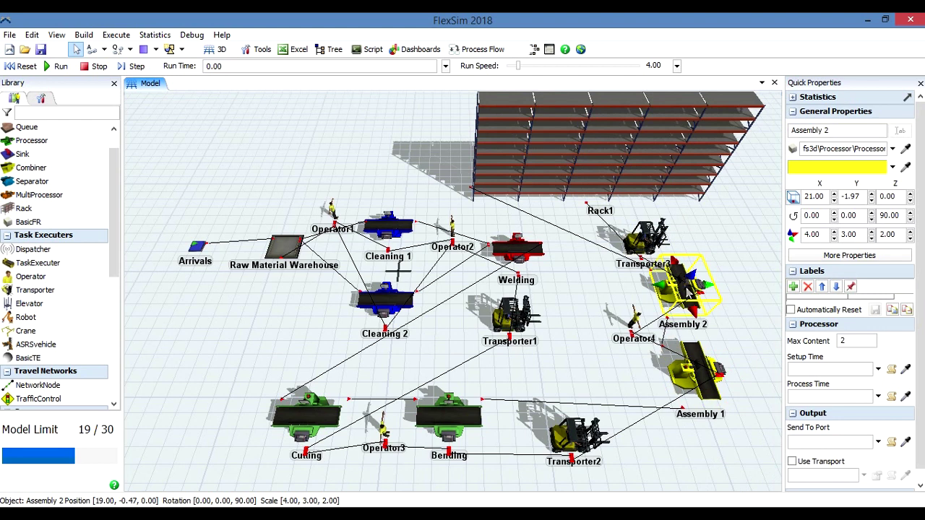
left_click(792, 461)
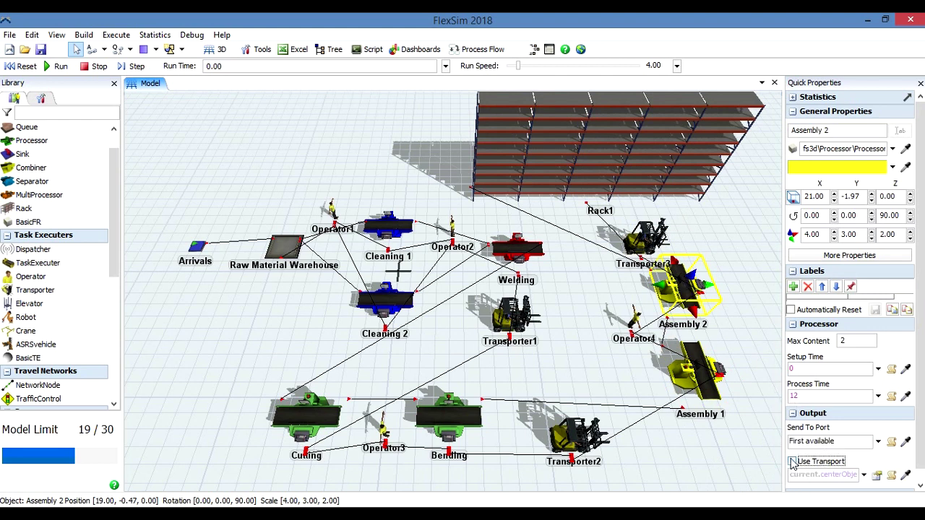
left_click(863, 474)
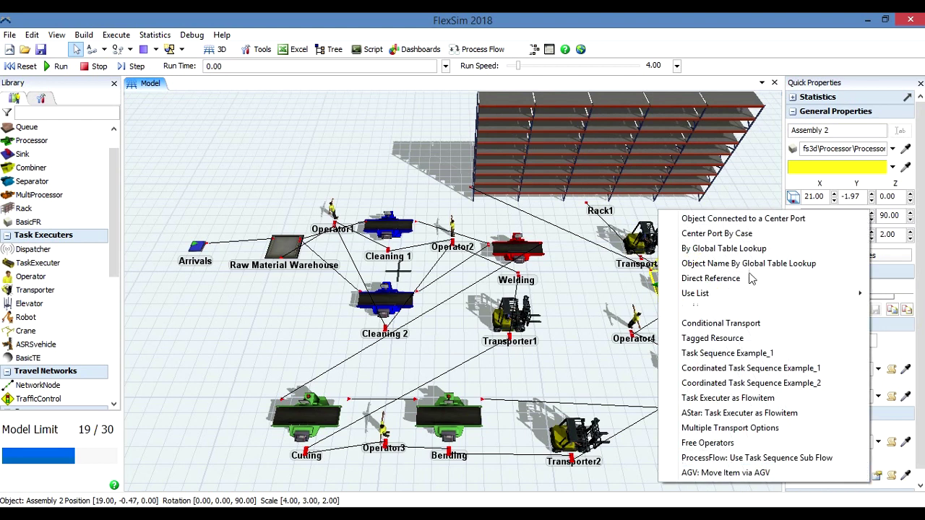
left_click(730, 219)
left_click(917, 493)
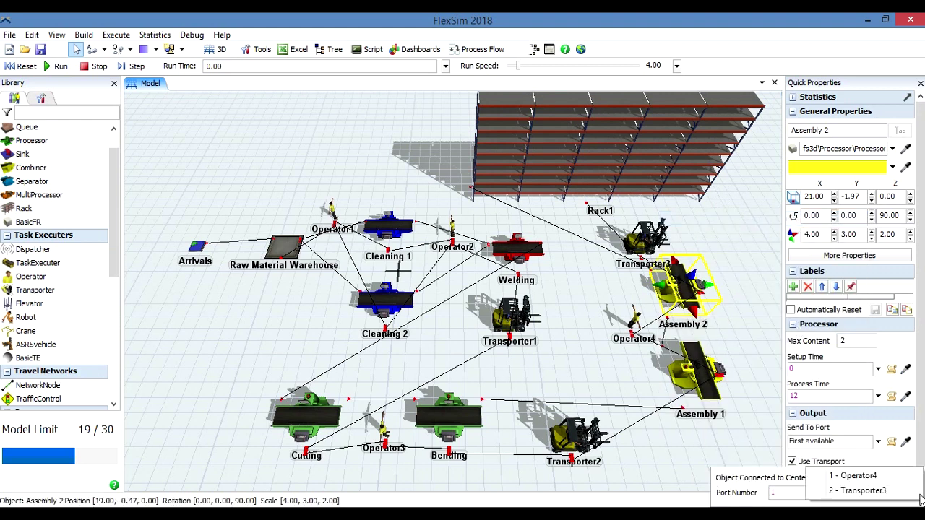
left_click(887, 492)
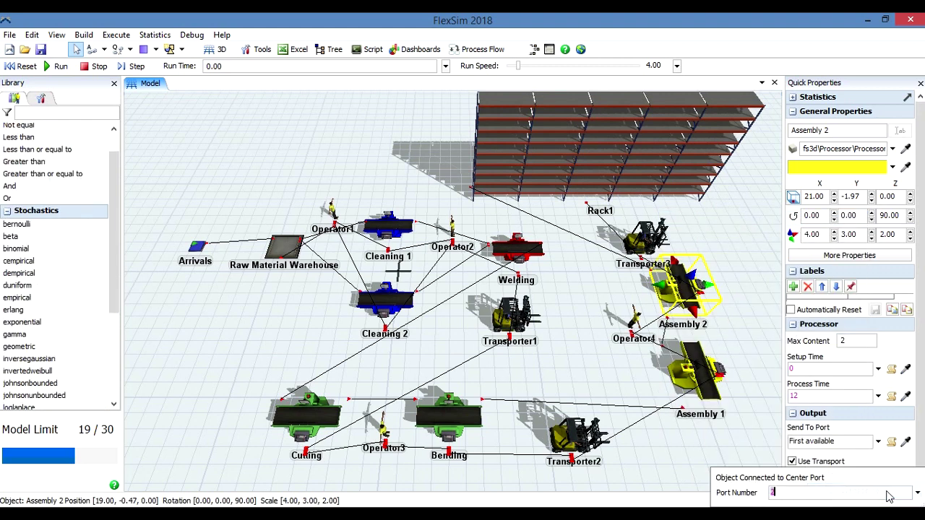
left_click(749, 434)
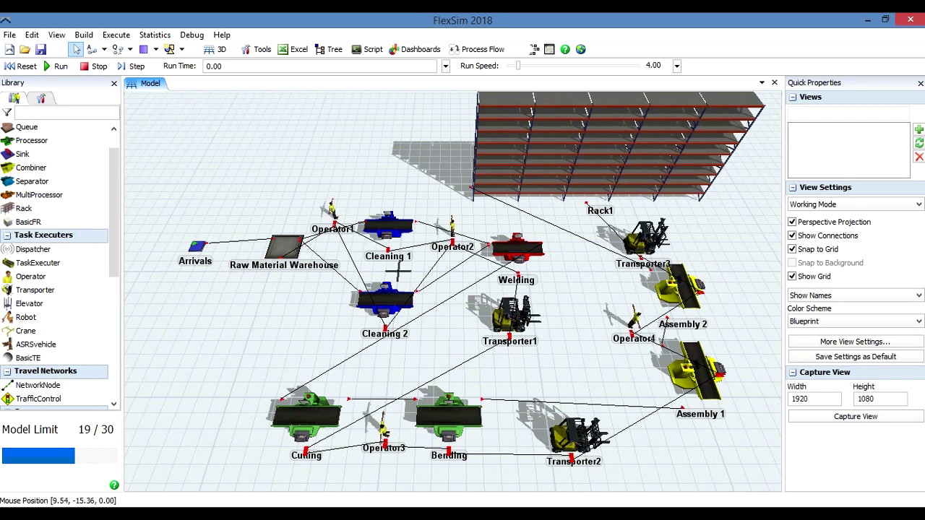
- Switch to the Practice Flexsim presentation in PowerPoint, review the sequence, transport rules and layout slides, and return to FlexSim
left_click(498, 419)
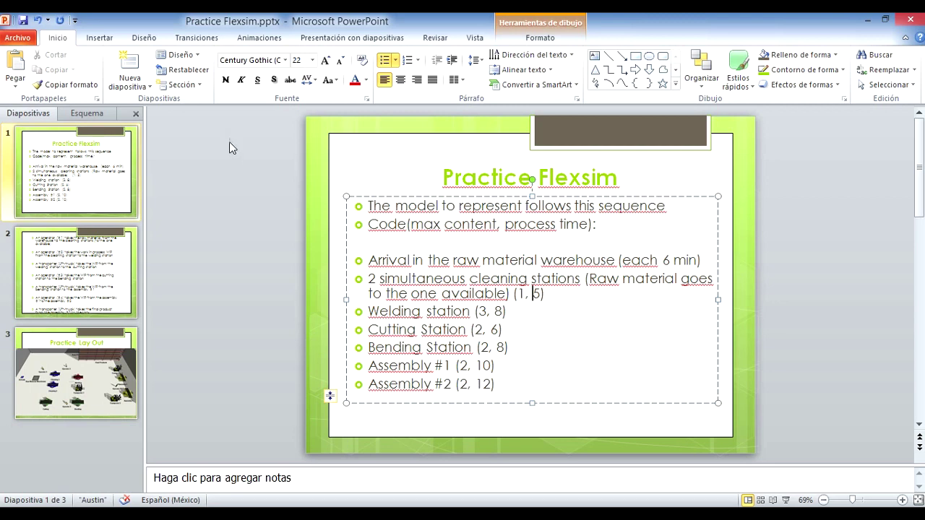
left_click(79, 165)
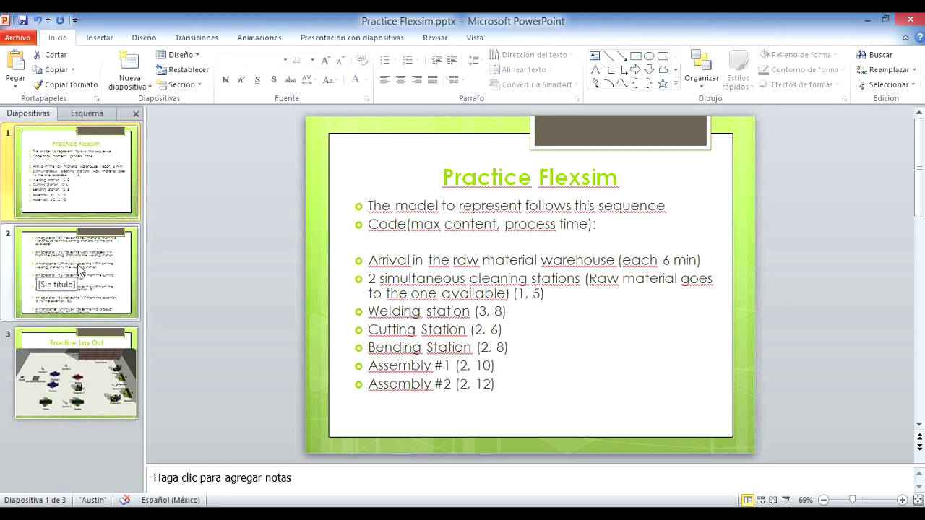
left_click(78, 265)
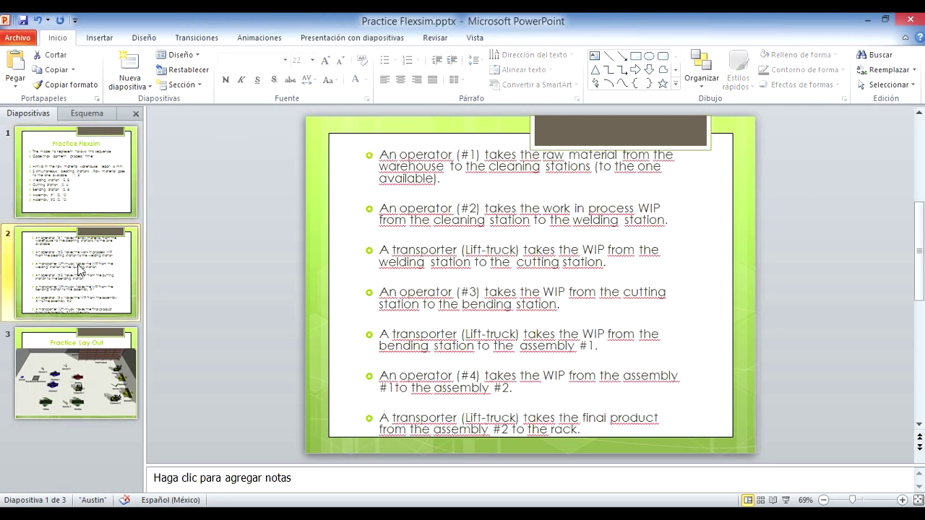
left_click(91, 390)
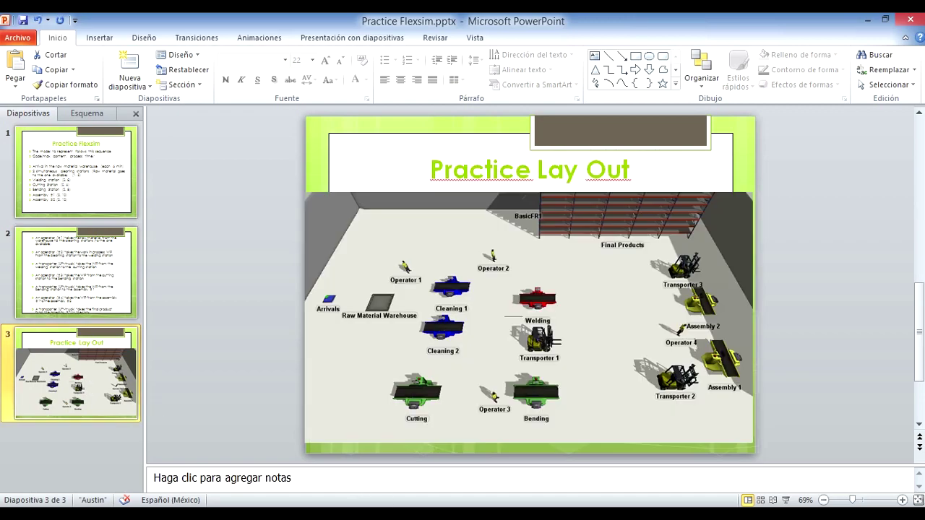
key("alt+Tab")
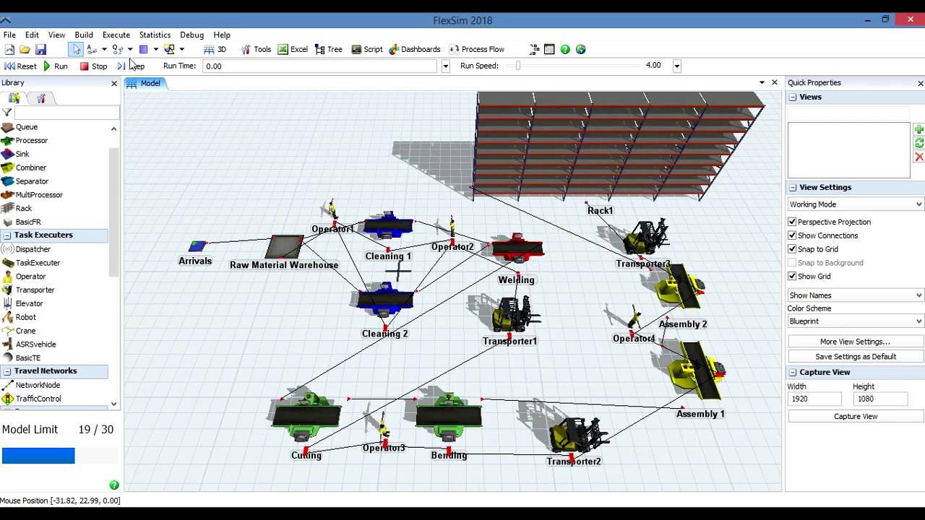
- Run the simulation from a reset state, hide the connections between objects during the run, and end with a stop and reset
left_click(23, 70)
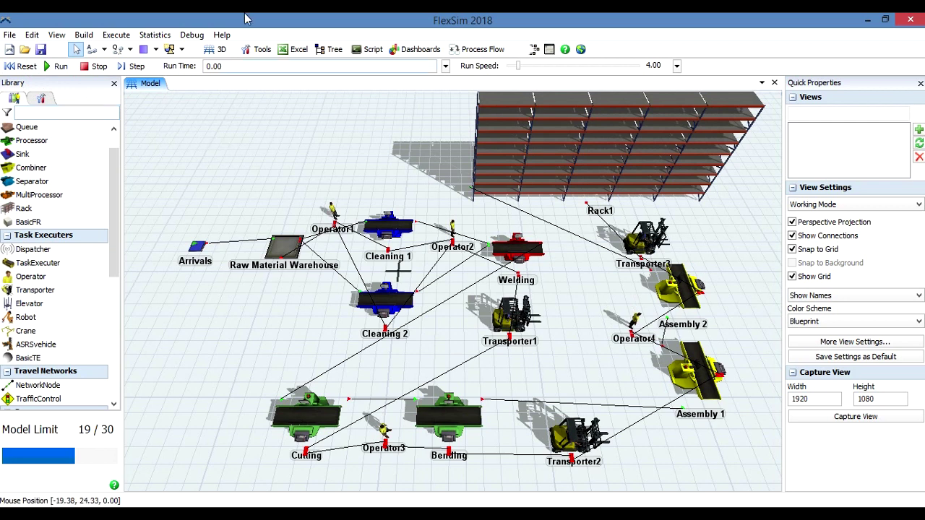
left_click(58, 69)
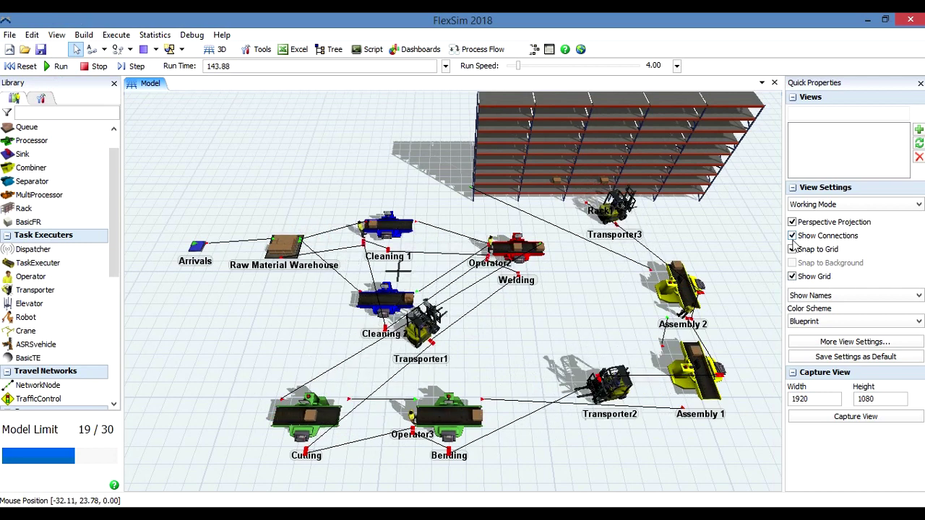
left_click(792, 236)
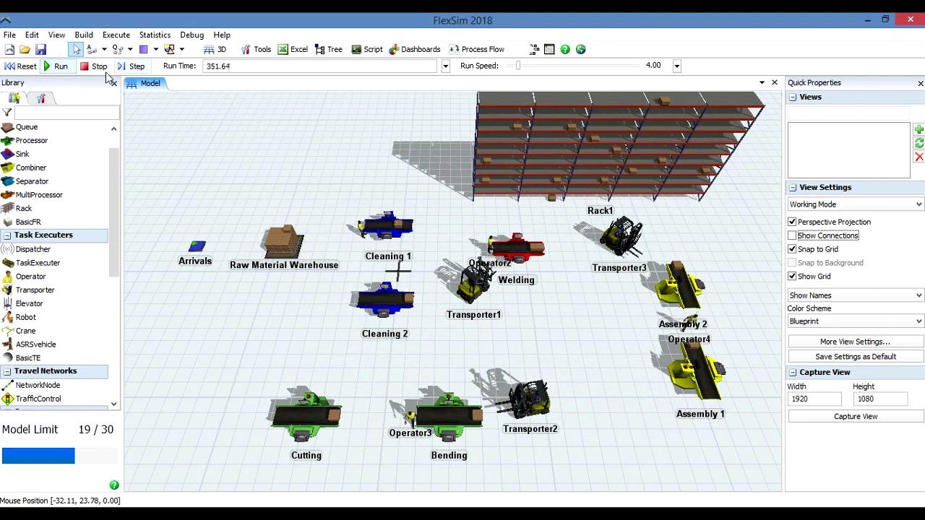
left_click(96, 66)
left_click(23, 66)
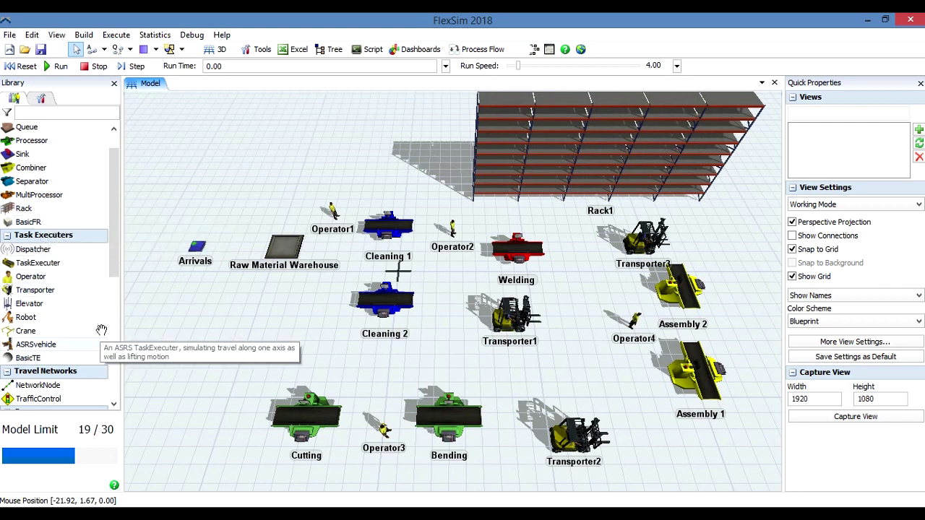
- Add a visual Plane to the model, lengthen it to about 9.4 in Y, and move it behind Arrivals, at about -17.6, 13
left_click_drag(116, 269, 117, 354)
left_click_drag(125, 388, 451, 331)
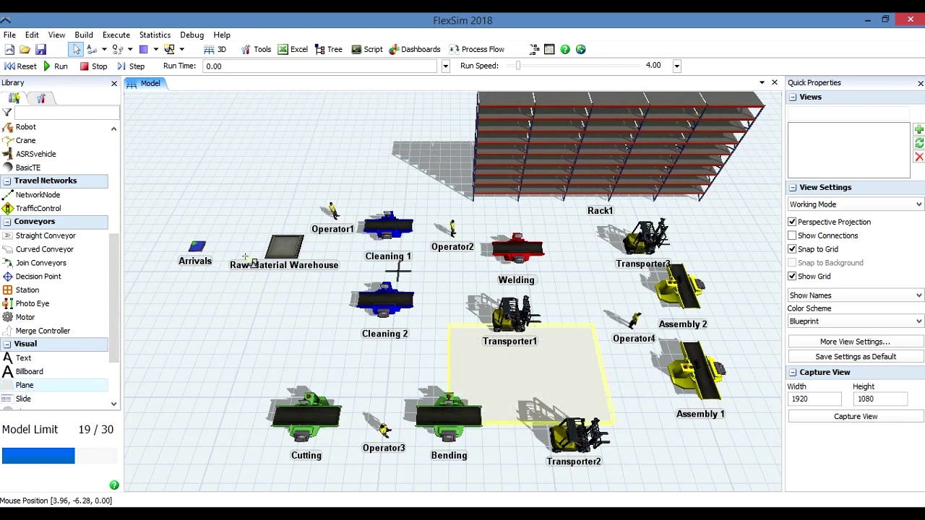
left_click_drag(553, 375, 508, 378)
left_click_drag(606, 381, 547, 382)
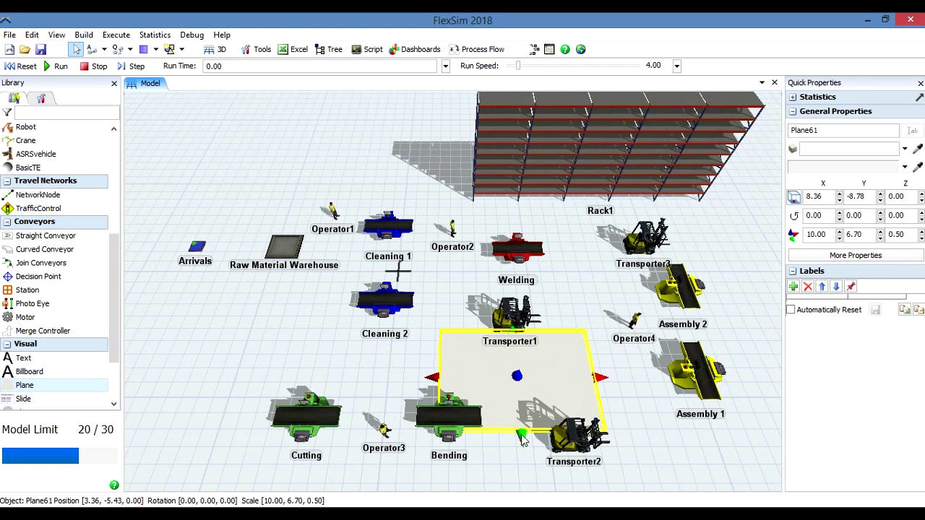
left_click_drag(522, 441, 526, 489)
left_click_drag(542, 445, 301, 197)
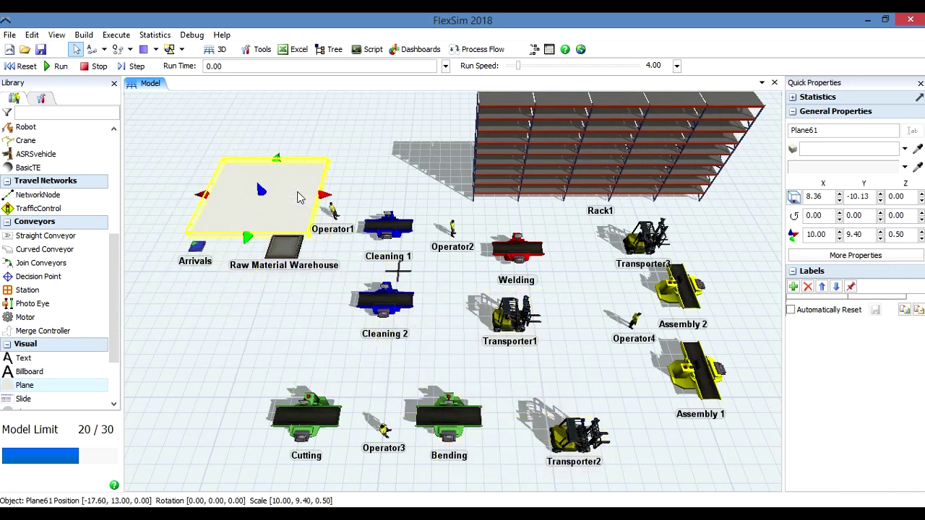
- Stretch the plane to about 48.57 by 26.80 so it forms a floor under the production line
left_click_drag(247, 242, 206, 491)
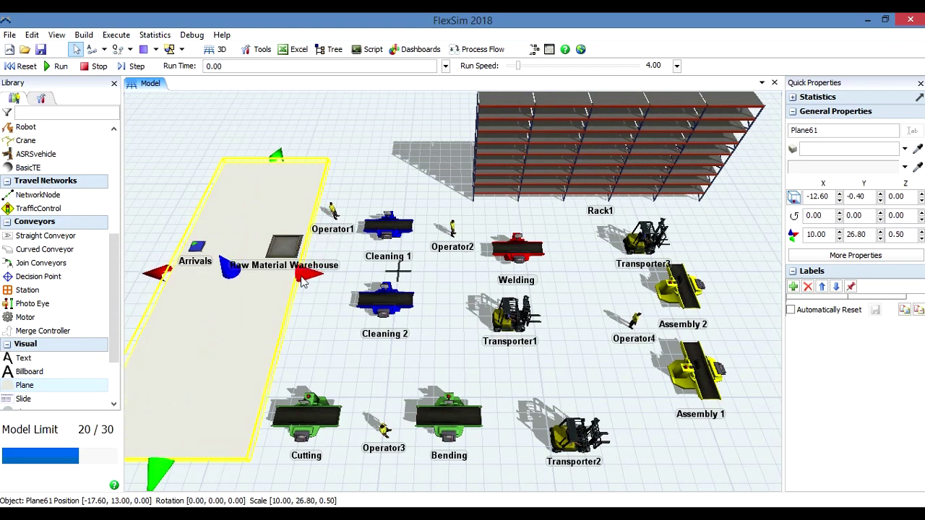
left_click_drag(302, 282, 772, 286)
left_click_drag(178, 359, 204, 366)
left_click_drag(168, 280, 148, 280)
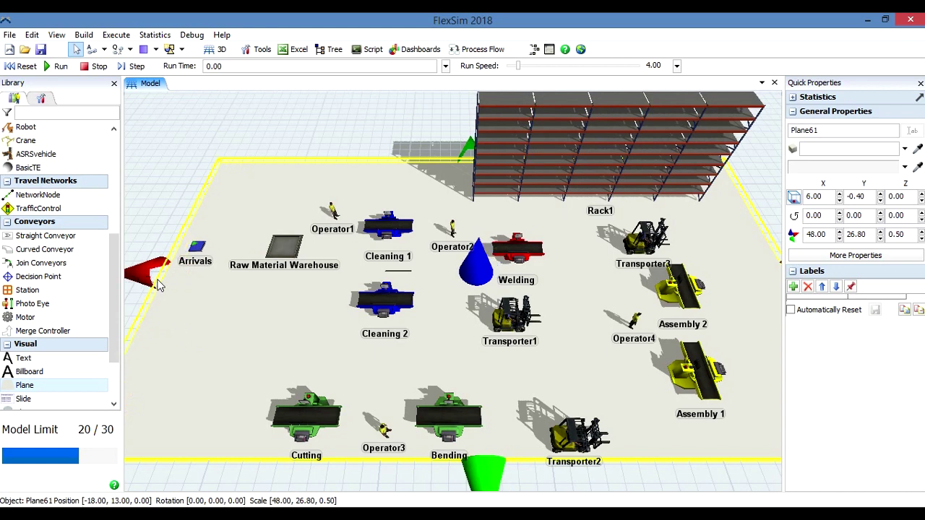
left_click_drag(144, 271, 142, 273)
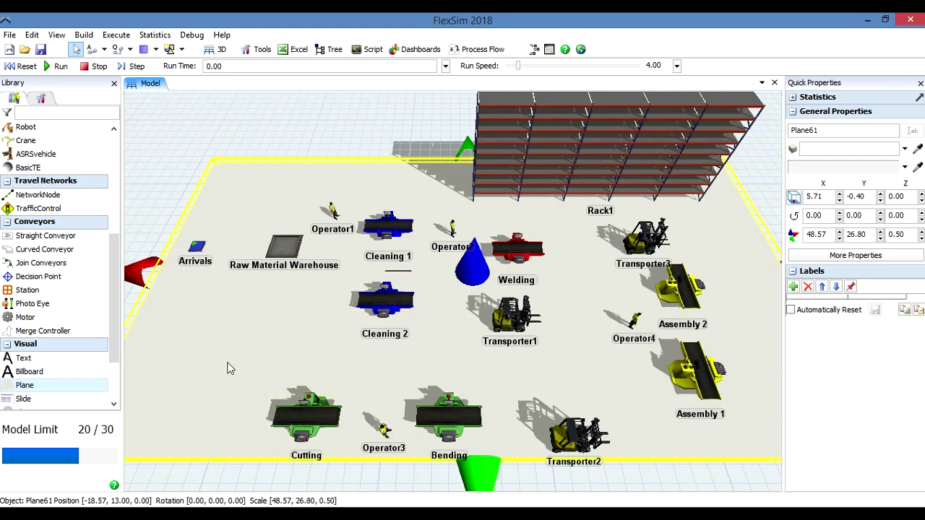
- Shift the floor plane under the production line to about -19.00, 11.39 and deselect it
left_click_drag(227, 368, 223, 386)
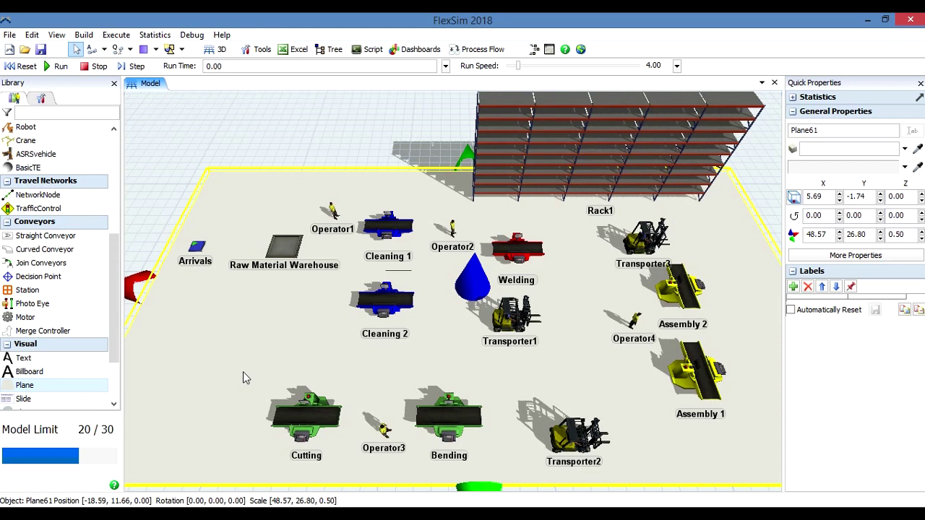
left_click_drag(277, 327, 272, 331)
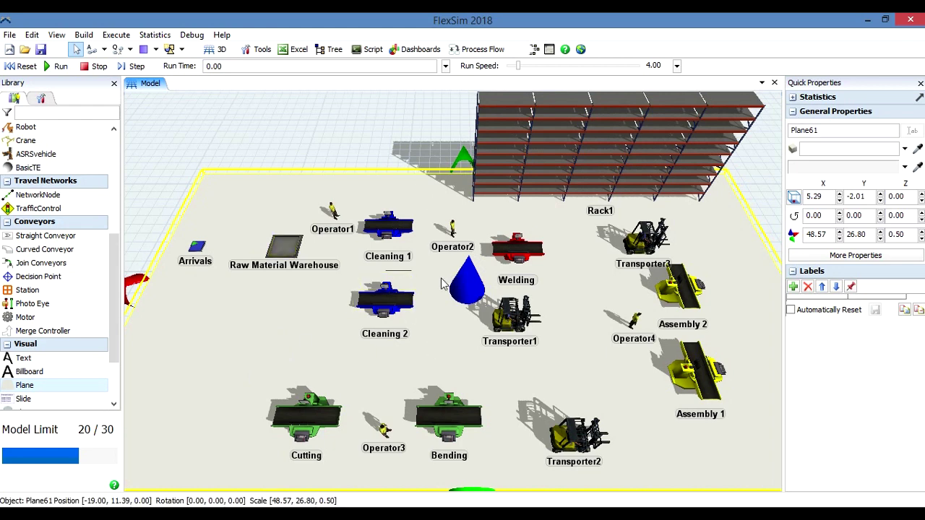
left_click(383, 161)
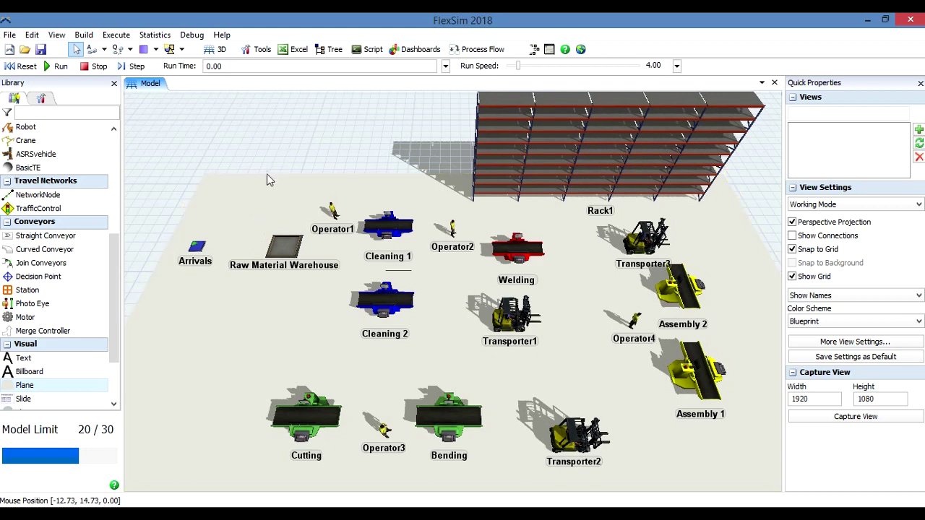
- Examine the object library, expanding the AStar, AGV and Fluid groups, and go back to the fixed resources
left_click_drag(118, 326, 116, 360)
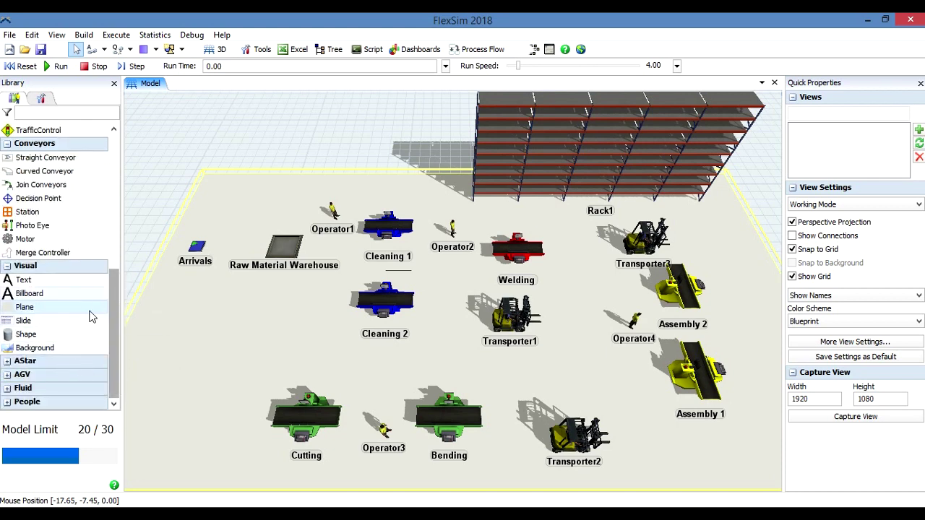
left_click(58, 361)
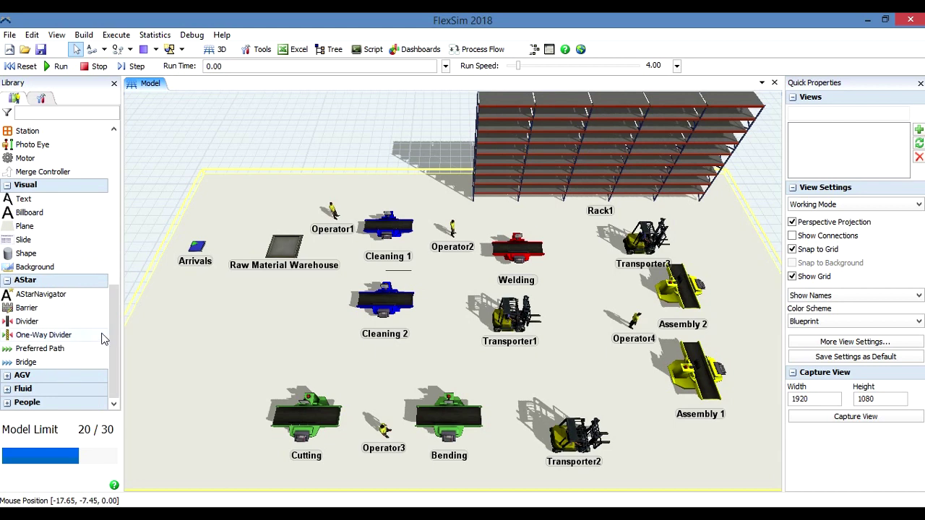
left_click(61, 376)
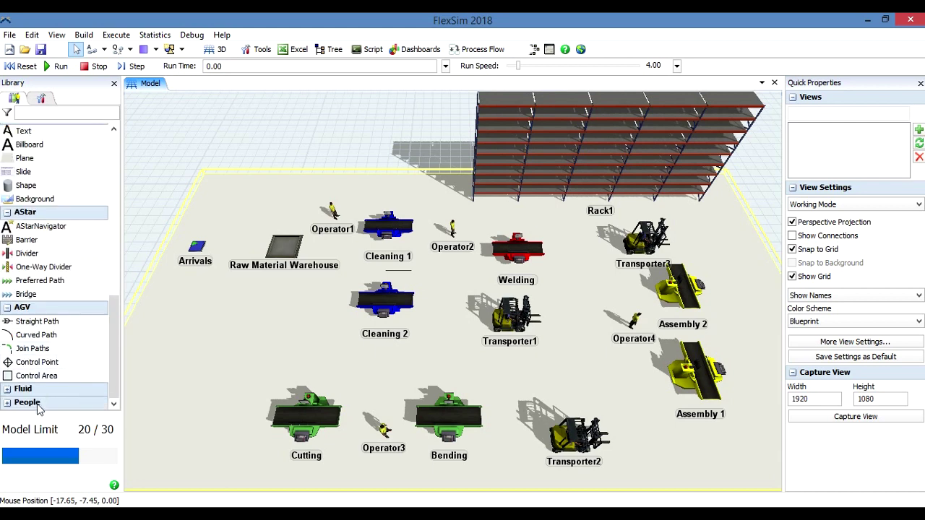
left_click(41, 390)
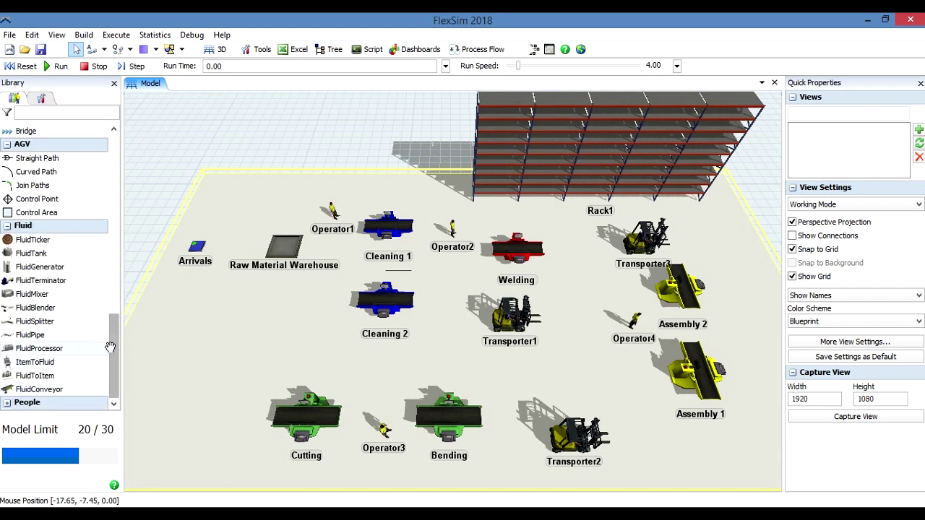
left_click_drag(114, 340, 115, 282)
scroll(116, 282, "up", 1)
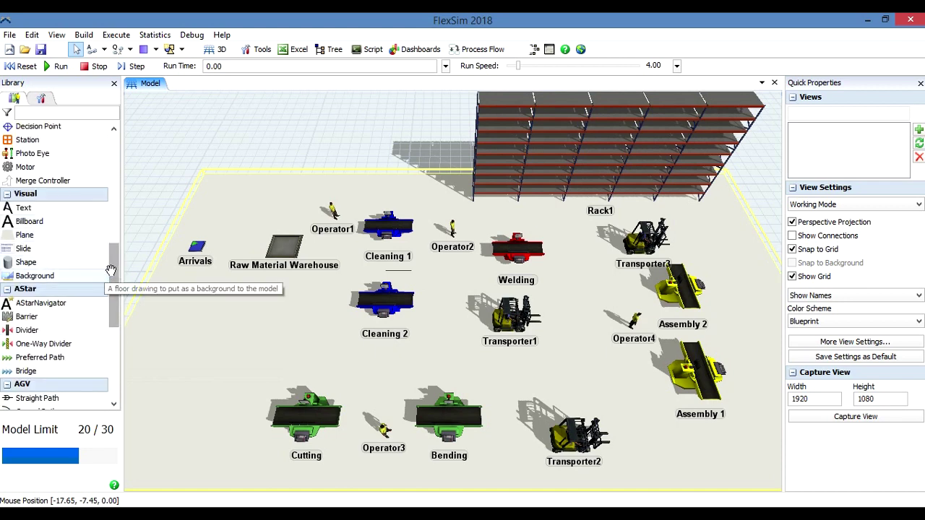
left_click_drag(114, 277, 112, 218)
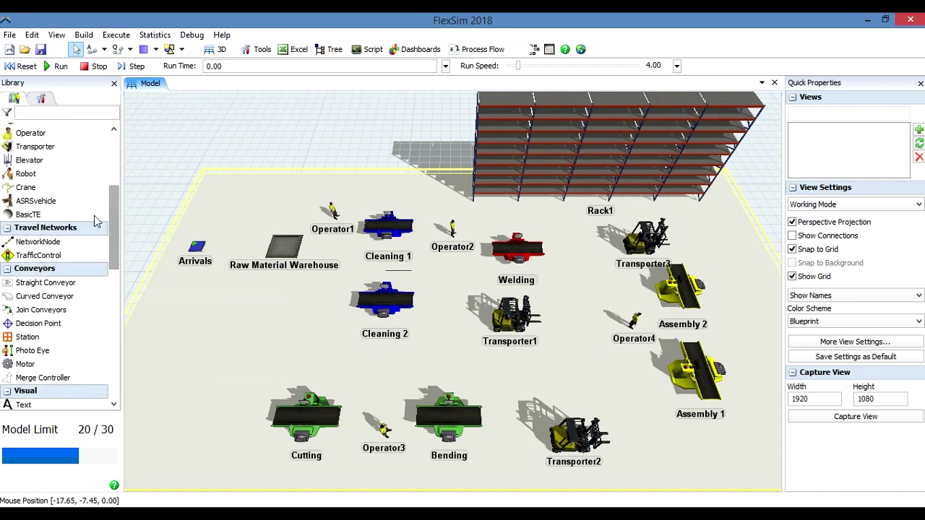
scroll(109, 215, "up", 4)
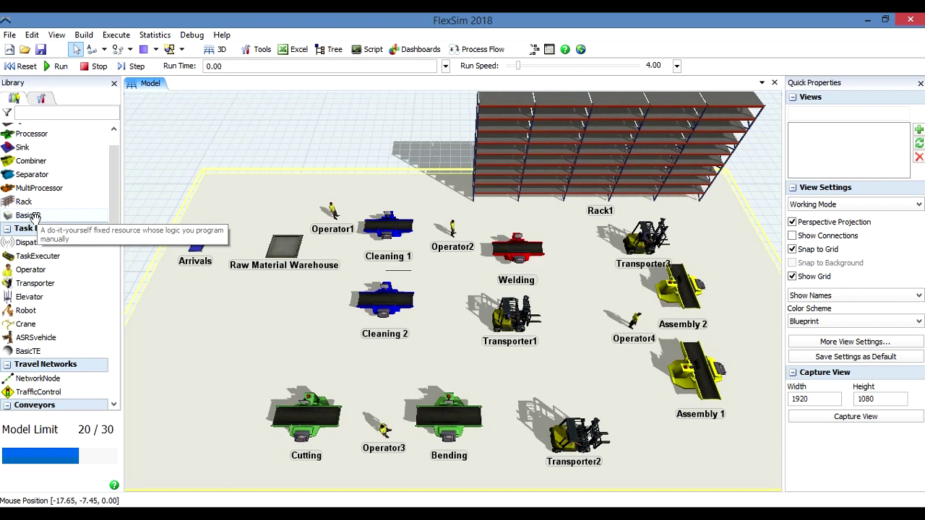
- Add a BasicFR object behind the floor plane and move it closer to the back edge, at about -5.63, 13.00
left_click(29, 216)
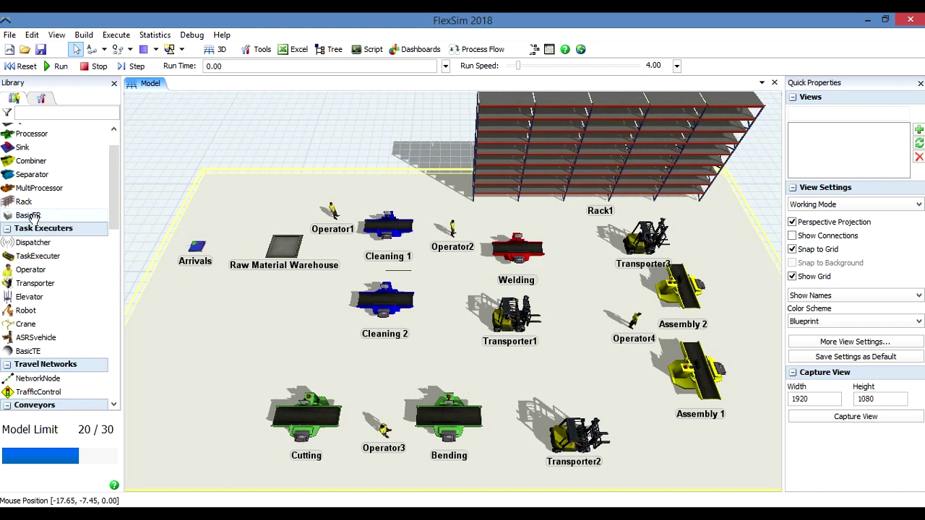
left_click(349, 147)
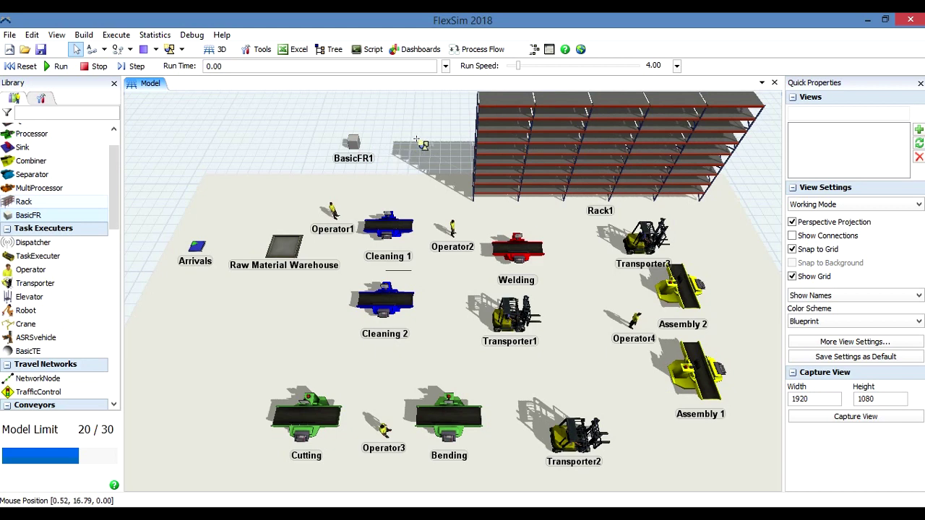
scroll(390, 155, "up", 5)
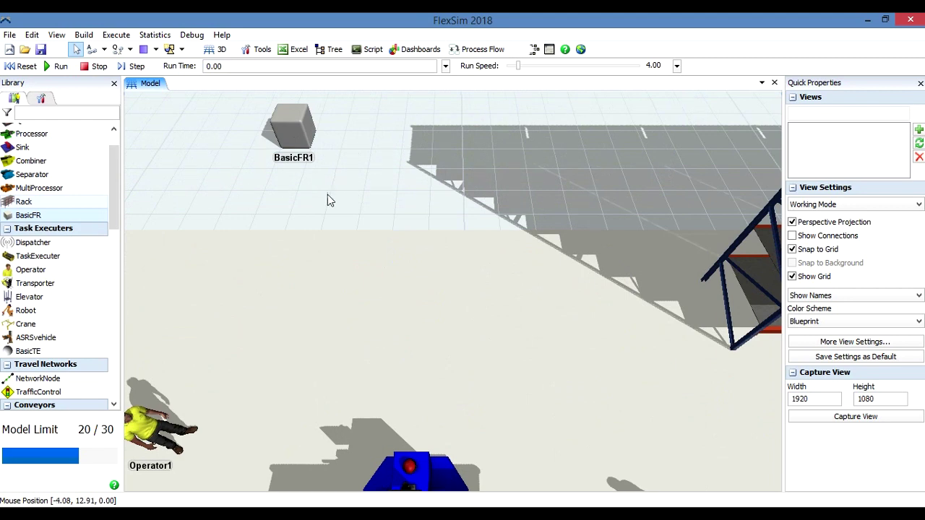
left_click(297, 144)
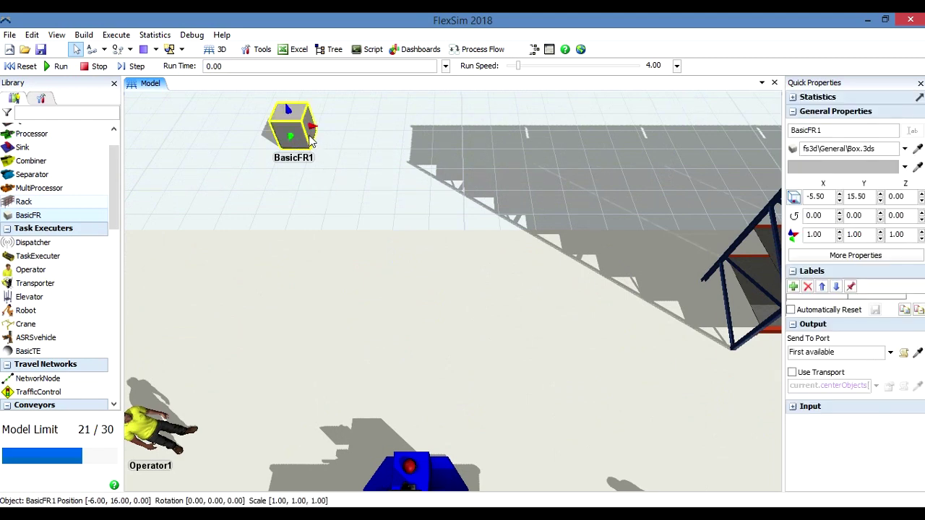
left_click_drag(300, 134, 294, 202)
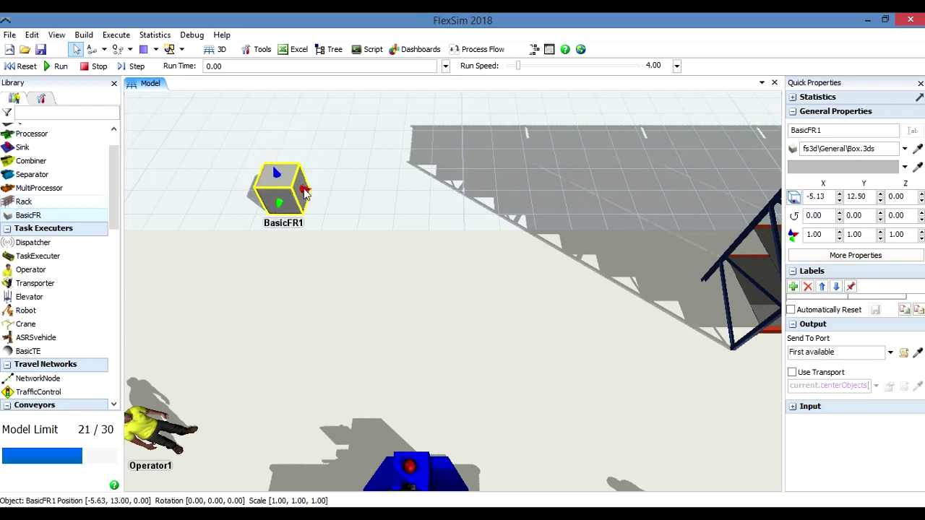
- Stretch the BasicFR box to about 12.52 in X and move it to the floor's back corner behind Arrivals, at about -19.00, 12.30
left_click_drag(305, 192, 721, 167)
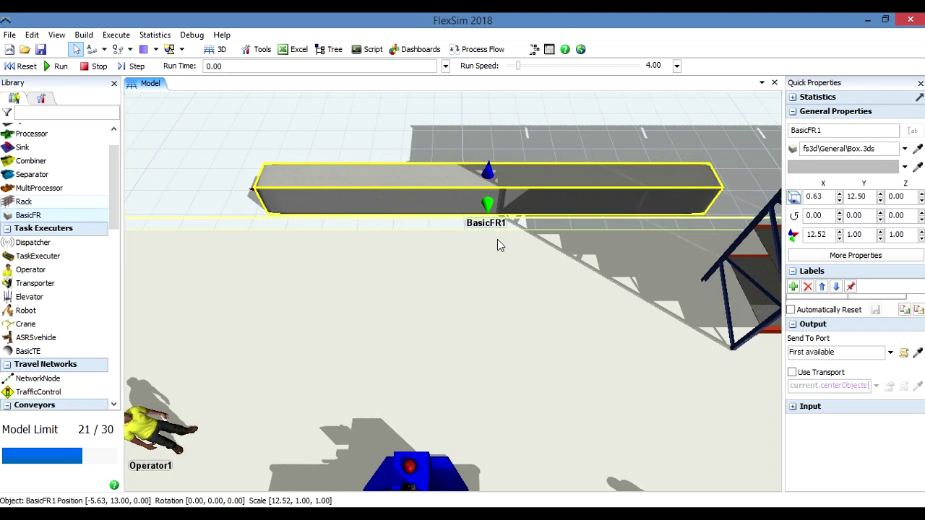
left_click(269, 140)
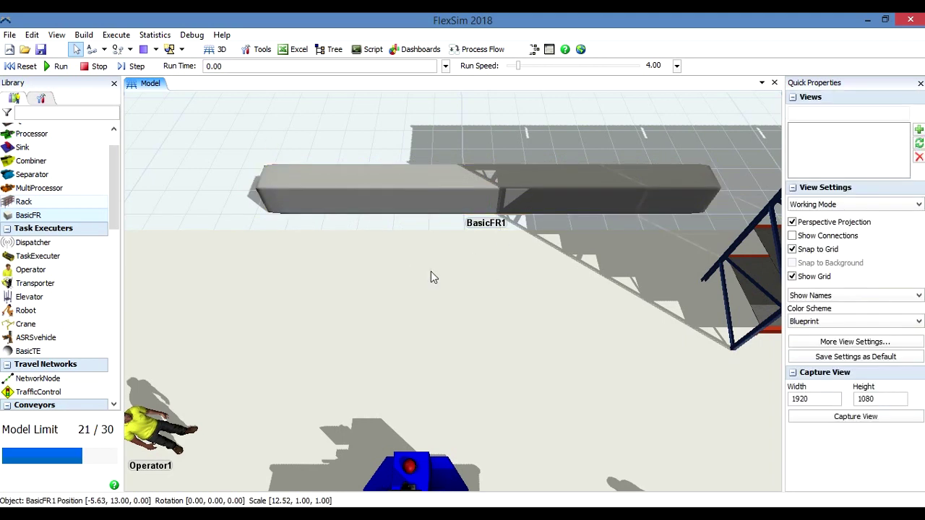
scroll(431, 270, "down", 6)
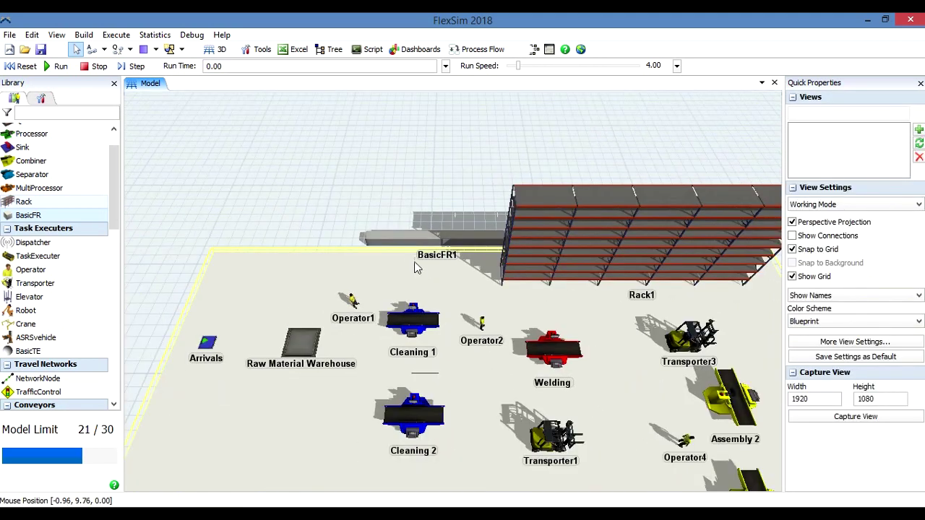
left_click_drag(404, 244, 251, 249)
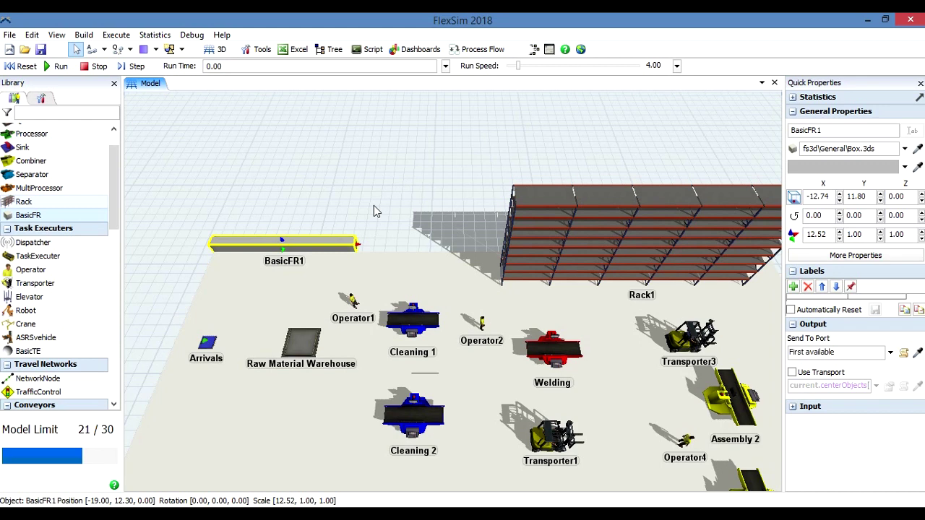
scroll(373, 206, "up", 1)
left_click(373, 206)
left_click(337, 237)
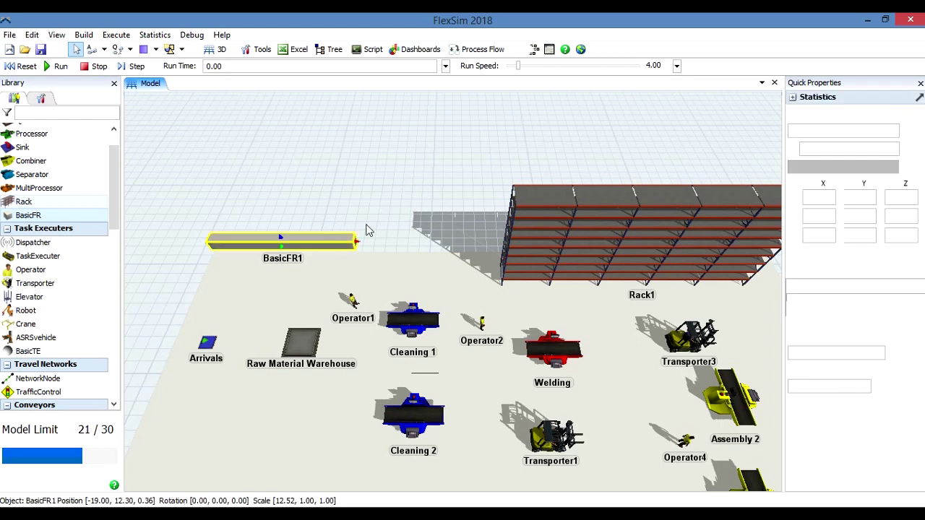
left_click(370, 224)
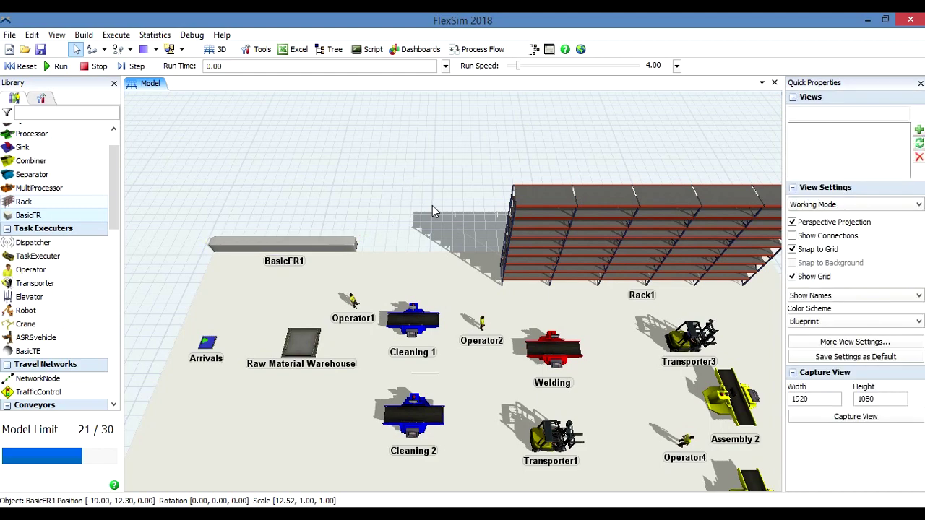
- Lengthen the BasicFR box to about 48.68 in X so it spans the floor's whole back edge
scroll(432, 209, "up", 10)
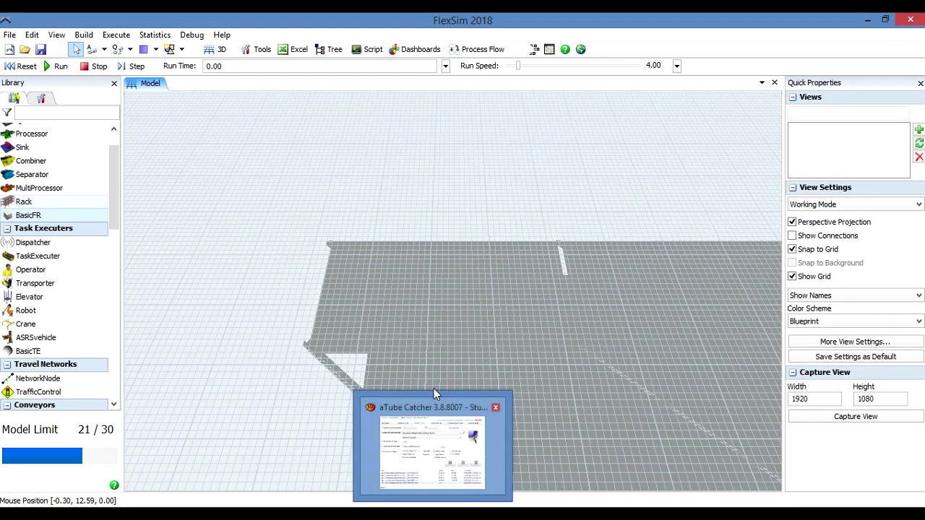
scroll(428, 334, "up", 2)
scroll(428, 340, "up", 3)
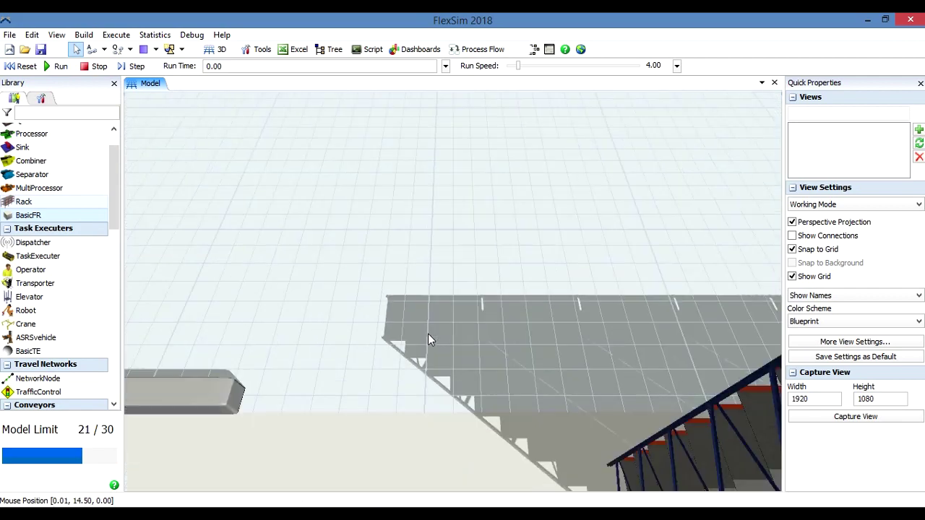
scroll(428, 339, "down", 5)
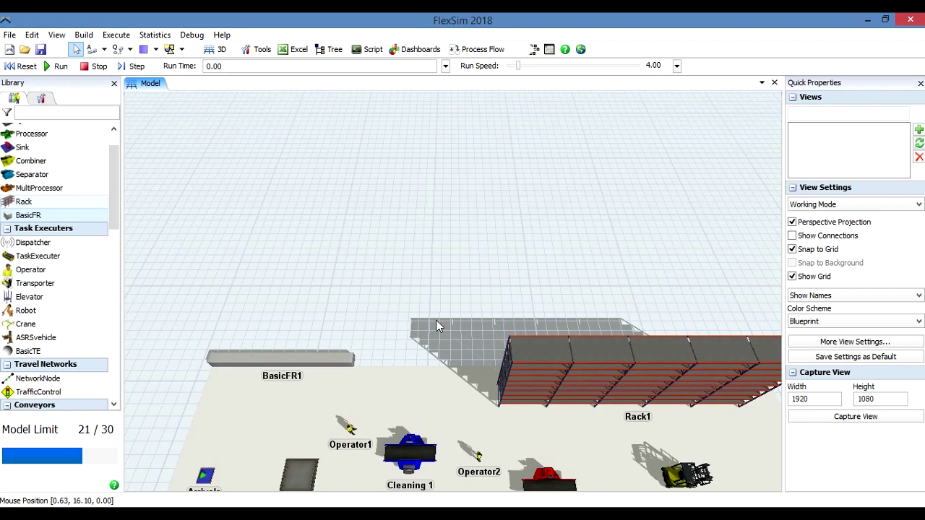
left_click_drag(431, 267, 427, 261)
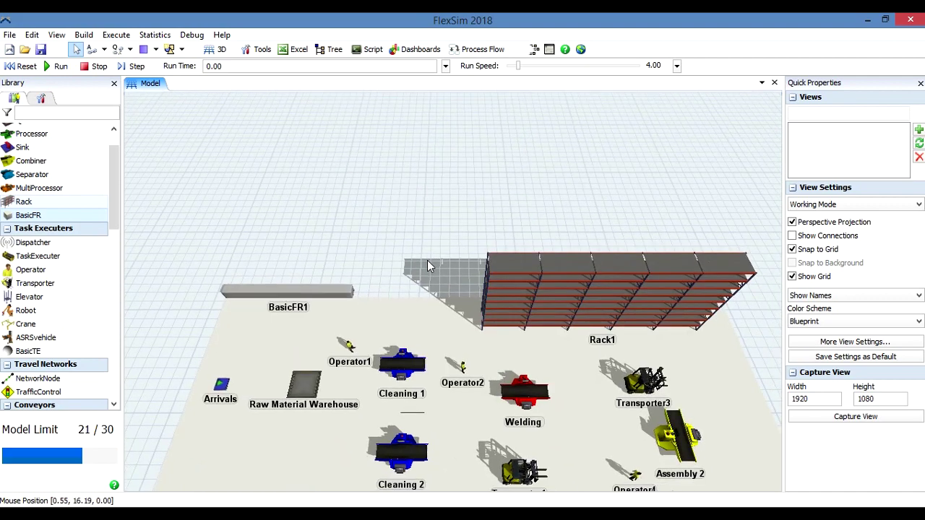
left_click_drag(426, 267, 422, 213)
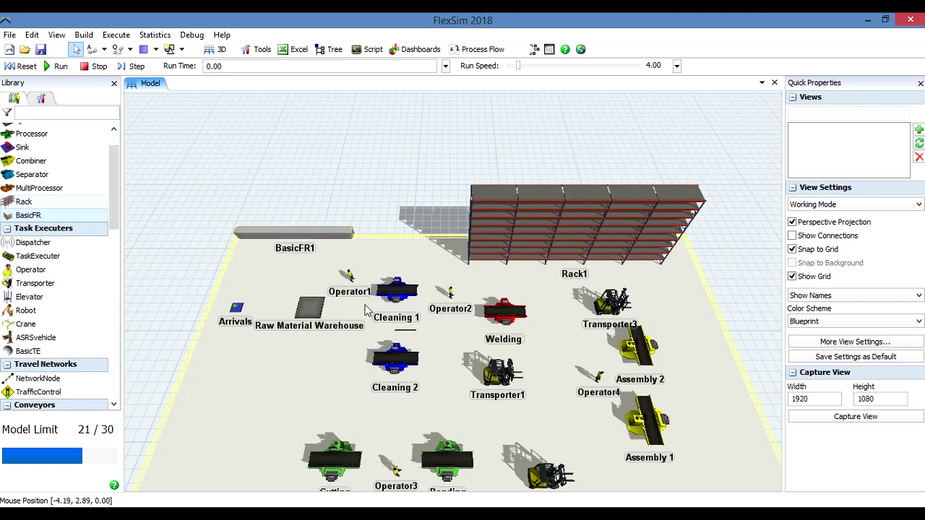
left_click(349, 237)
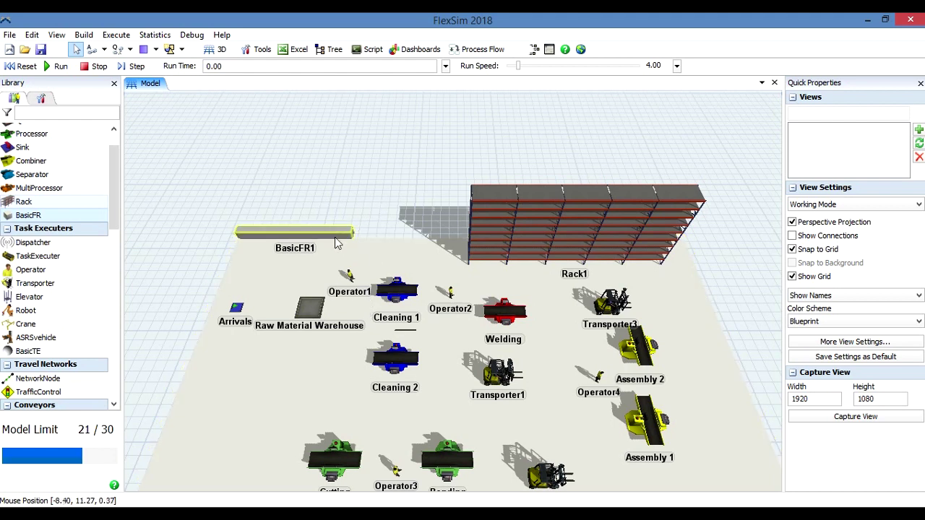
left_click_drag(355, 238, 688, 248)
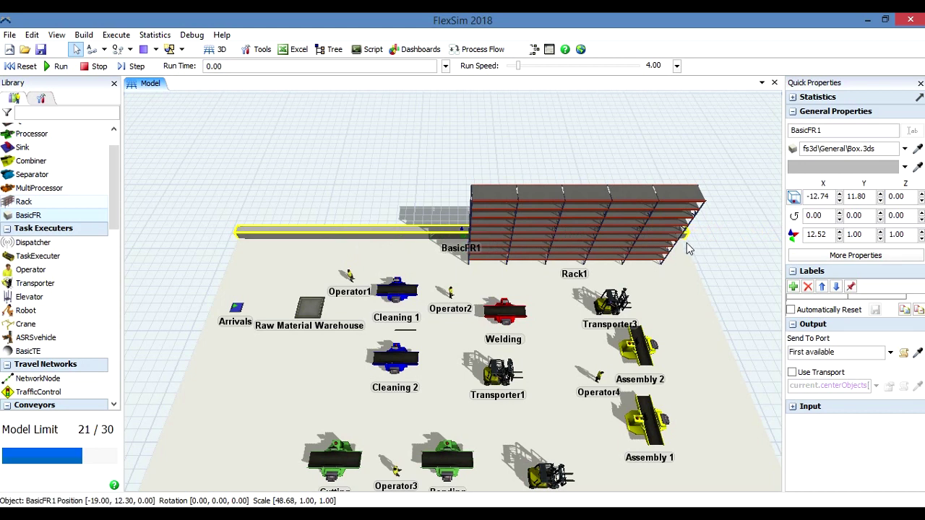
- Move the long BasicFR box forward onto the floor's back edge, at about -19.00, 11.31
left_click(232, 192)
left_click(249, 231)
left_click_drag(461, 233, 461, 238)
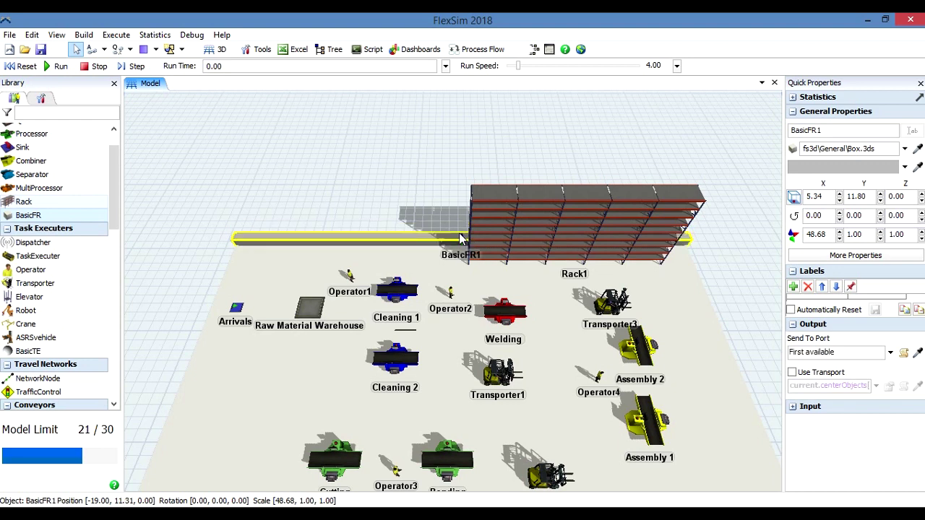
left_click(416, 251)
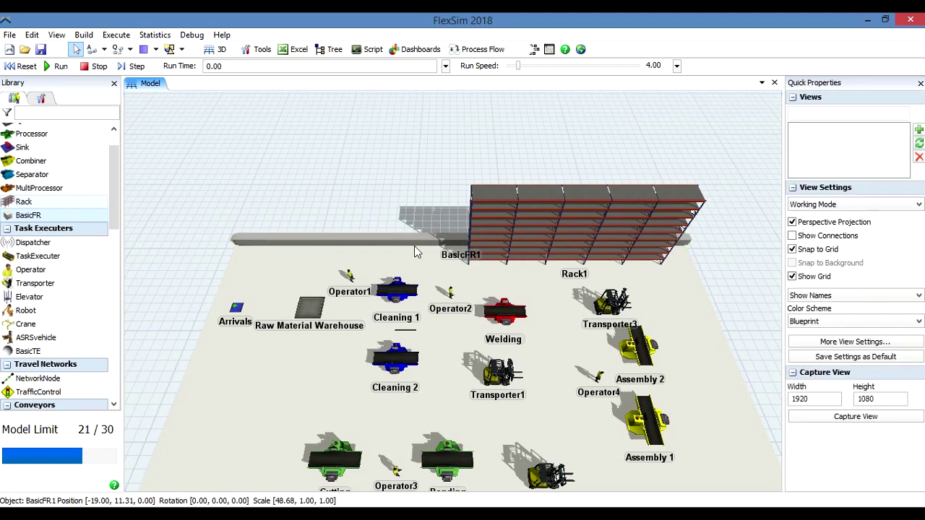
- Raise the BasicFR box to a height of about 9.00 in Z to form the back wall
scroll(416, 251, "up", 3)
left_click(441, 238)
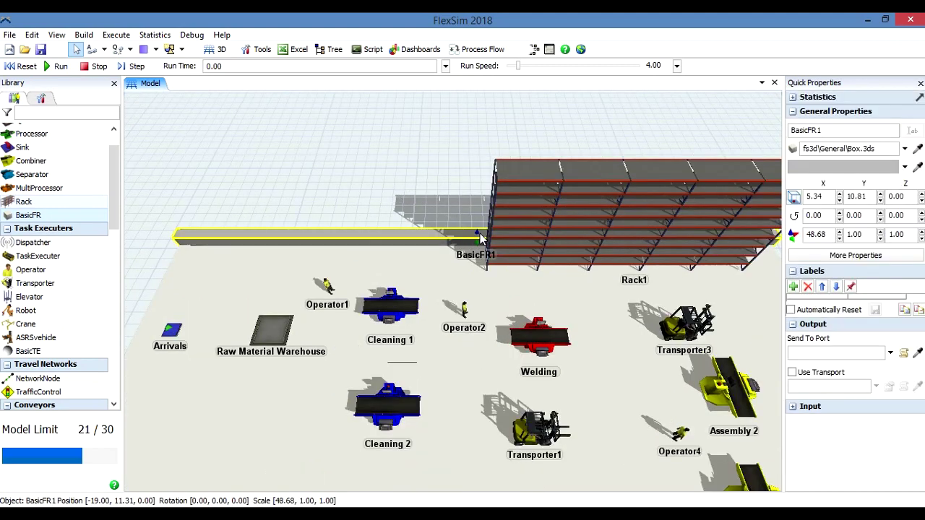
left_click_drag(477, 236, 482, 145)
left_click(454, 128)
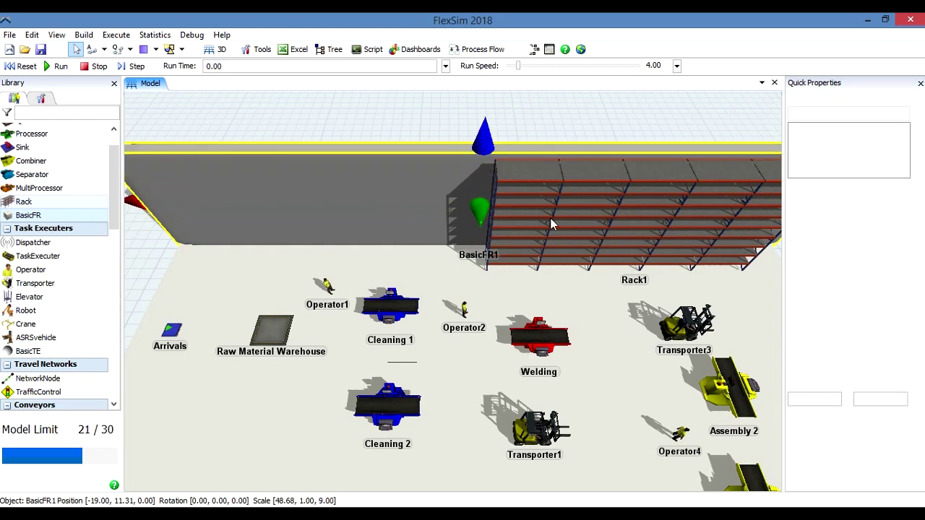
- Add a second BasicFR object just outside the floor's side edge on the Arrivals side
scroll(576, 315, "down", 5)
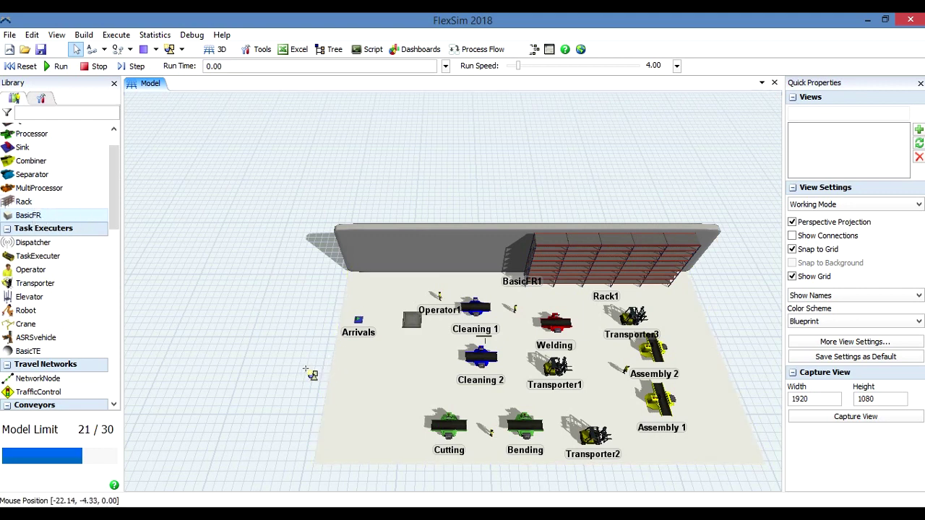
left_click_drag(311, 374, 307, 370)
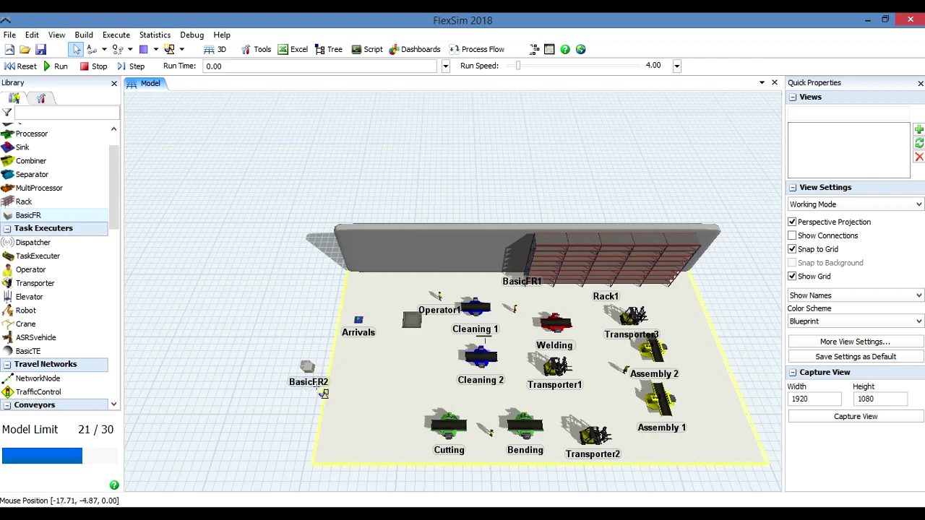
scroll(322, 399, "up", 4)
left_click(312, 357)
left_click(220, 305)
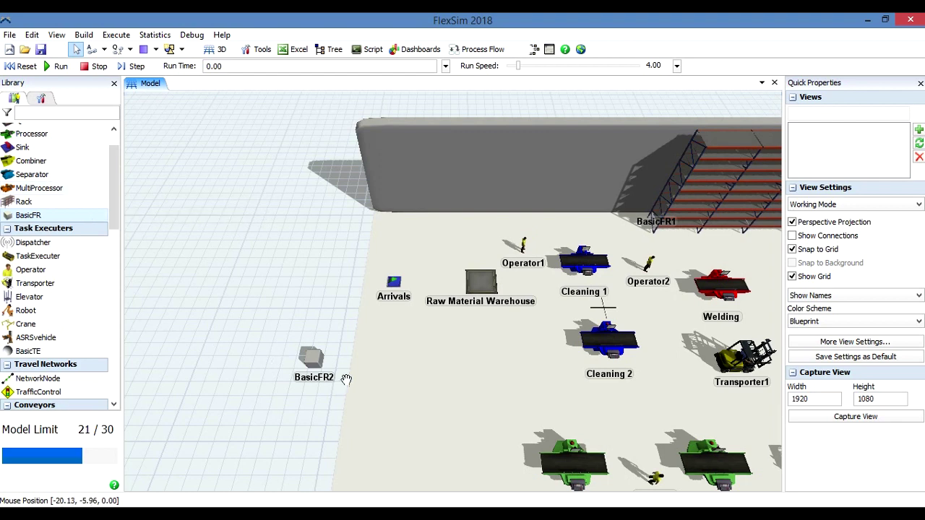
- Lengthen the new BasicFR box to about 8.35 in Y and move it against the back wall's end, at about -20.00, 11.00
left_click(321, 365)
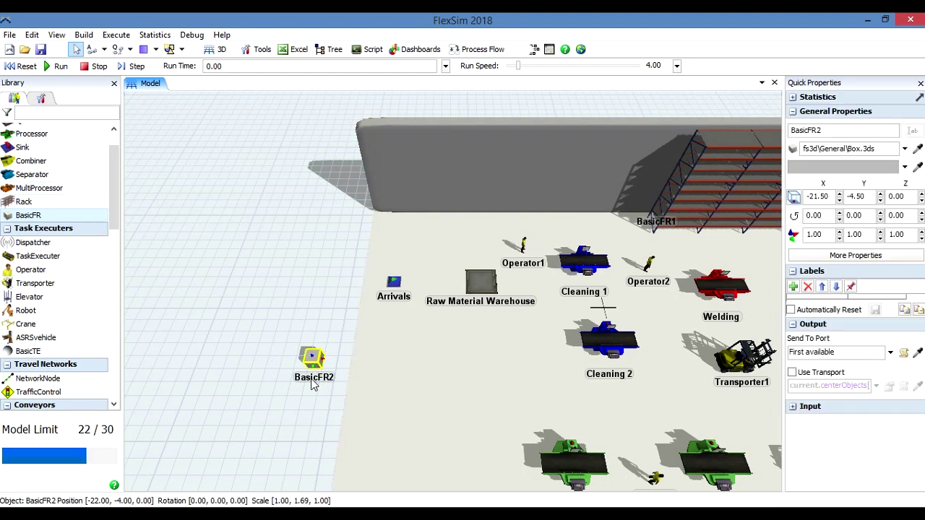
mouse_move(313, 385)
left_mouse_down()
mouse_move(318, 379)
mouse_move(315, 394)
mouse_move(315, 379)
left_mouse_up()
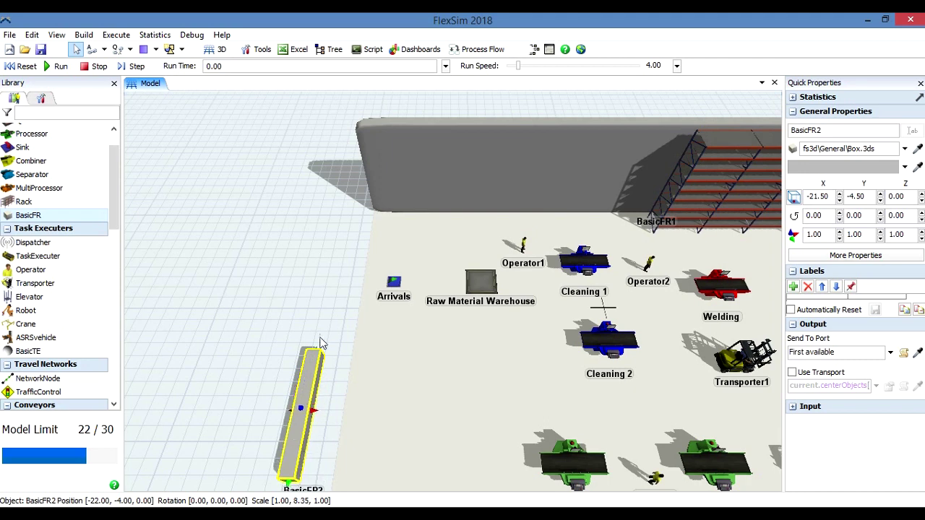
left_click_drag(325, 330, 370, 226)
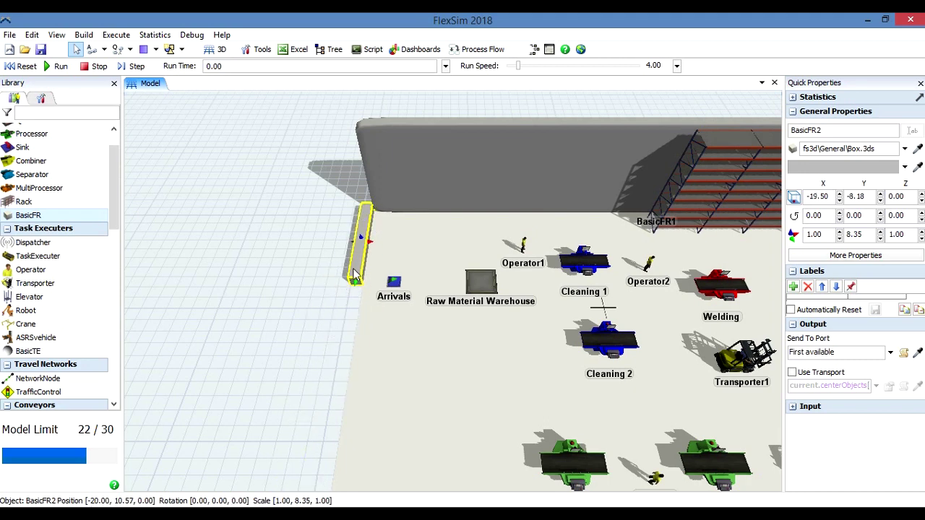
left_click_drag(355, 290, 349, 327)
left_click_drag(346, 285, 358, 250)
left_click(304, 274)
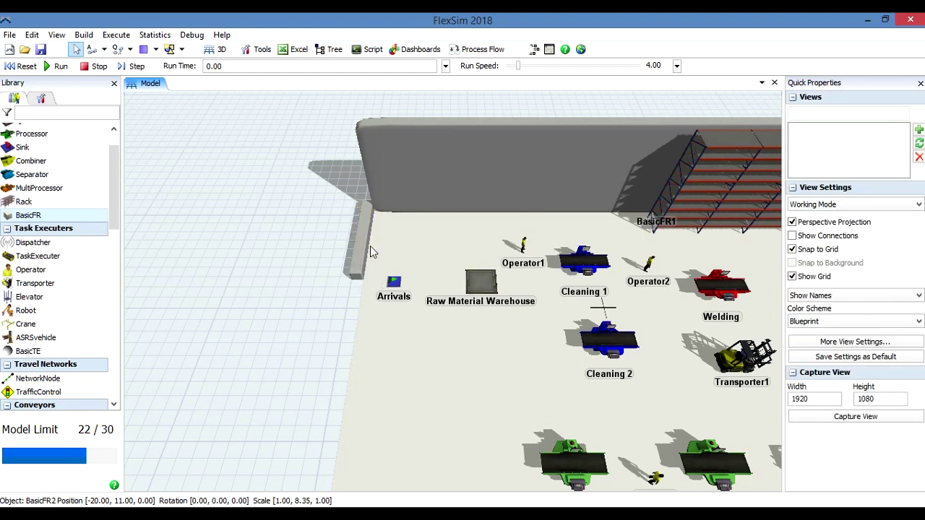
- Extend the Arrivals-side BasicFR box to about 26.41 in Y along the floor's edge and raise it to about 9.55 in Z
left_click(356, 247)
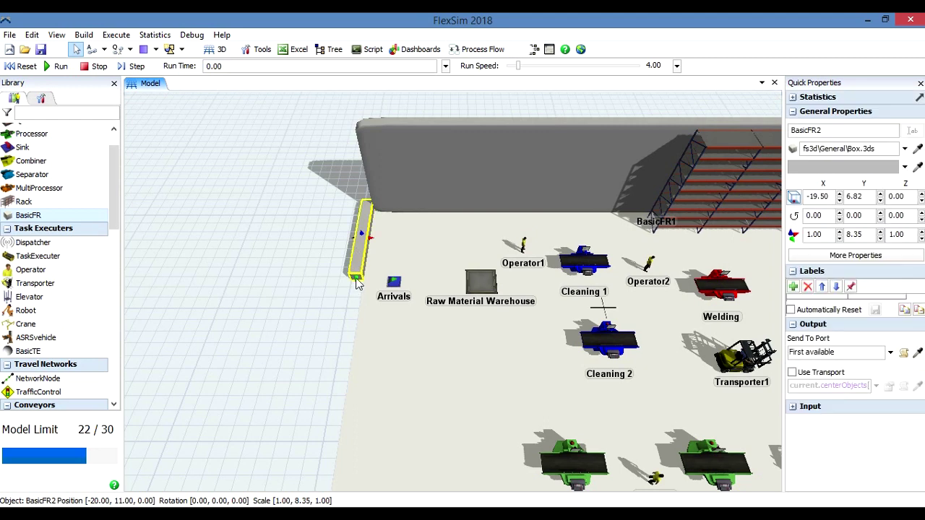
left_click_drag(355, 278, 304, 475)
left_click(241, 362)
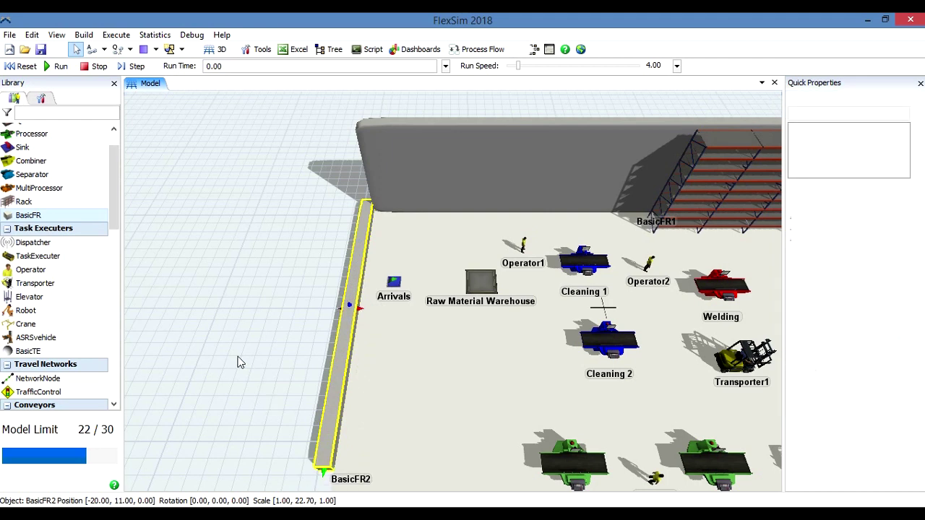
scroll(240, 363, "down", 5)
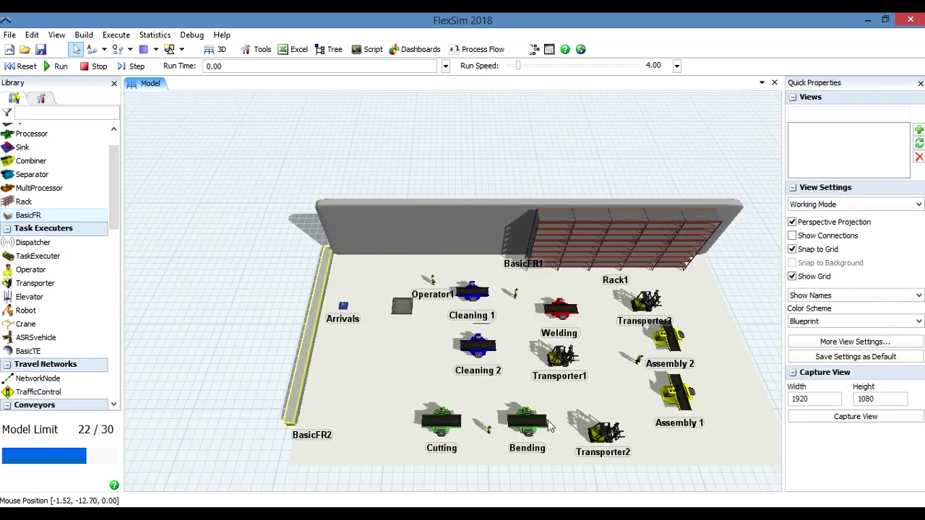
left_click_drag(761, 286, 746, 257)
left_click(308, 347)
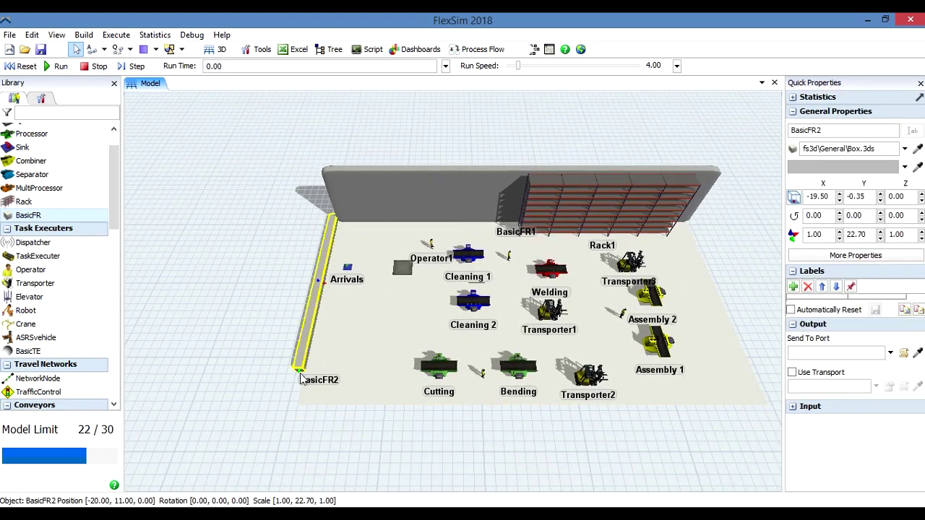
left_click_drag(299, 381, 296, 414)
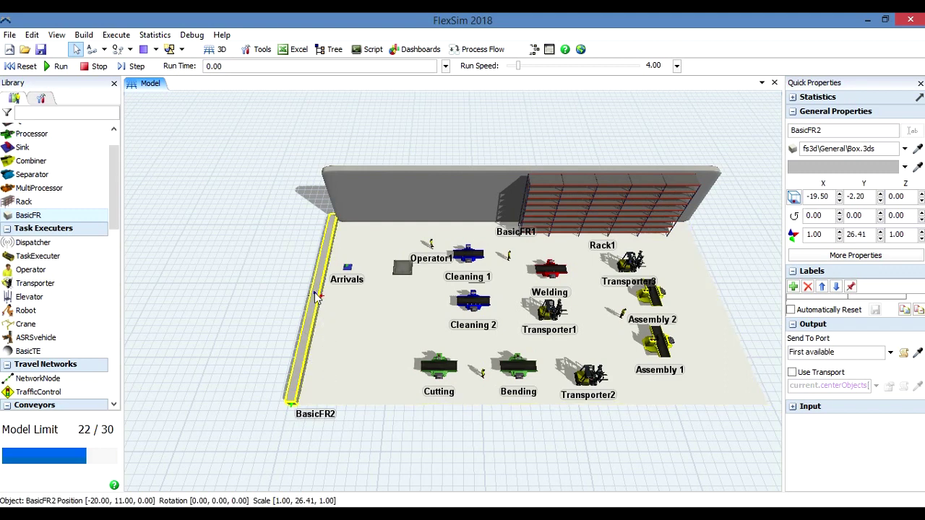
left_click_drag(314, 292, 308, 238)
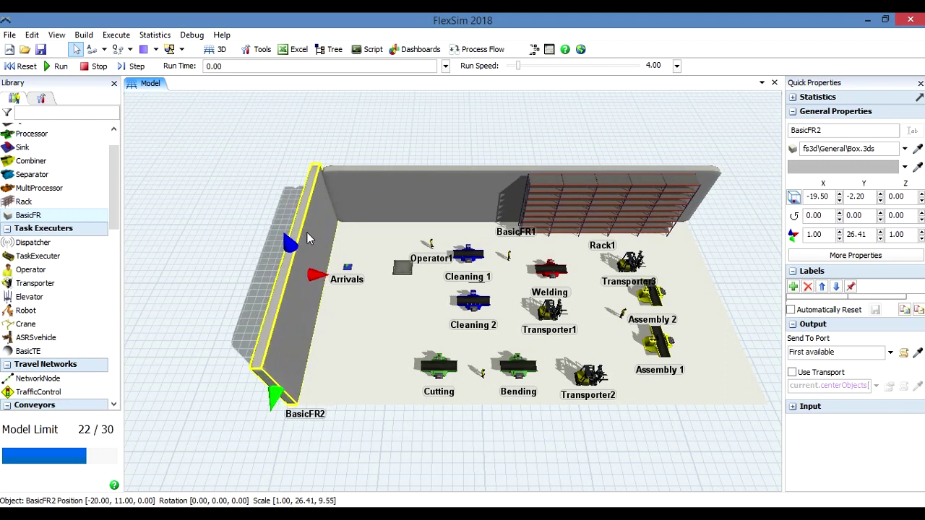
left_click(243, 217)
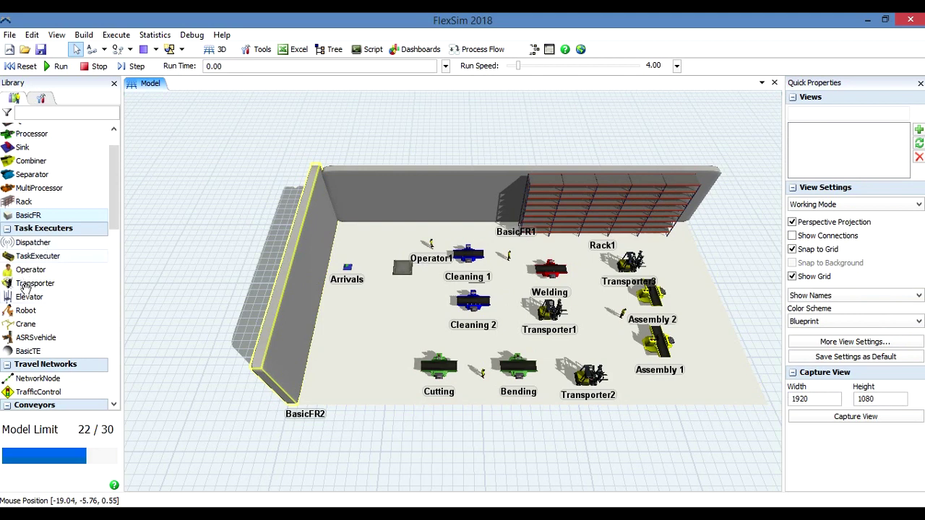
- Add a third BasicFR object beside the floor's edge on the rack side and position it at about 30.00, 6.00
left_click(29, 214)
left_click(727, 261)
left_click_drag(731, 260, 711, 253)
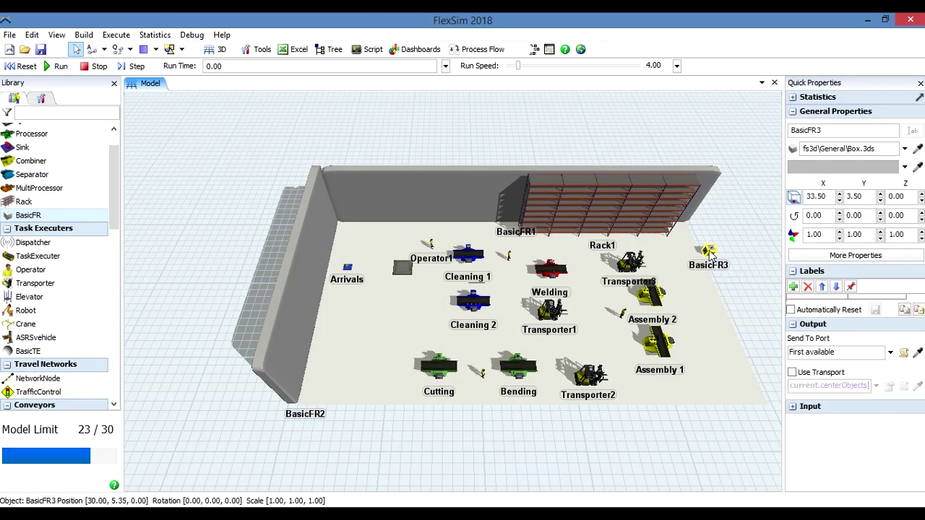
left_click(751, 260)
scroll(751, 260, "up", 5)
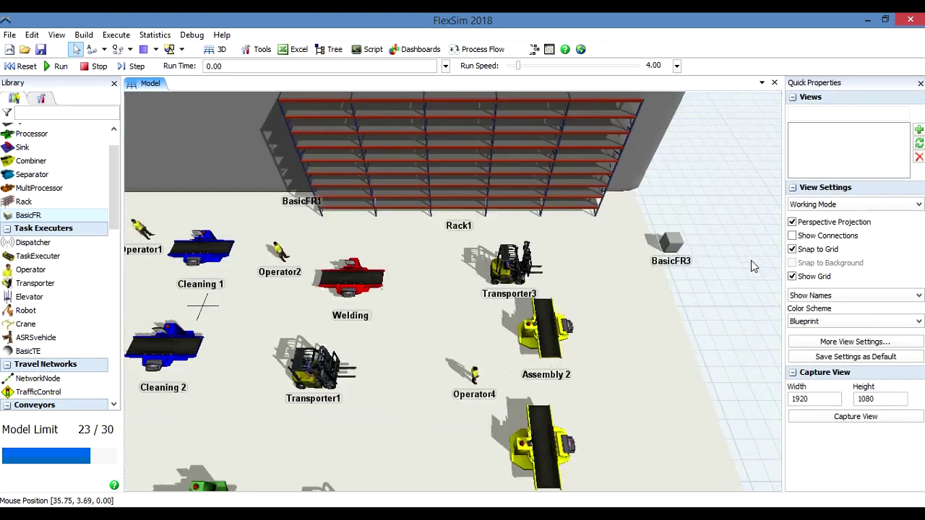
left_click(671, 245)
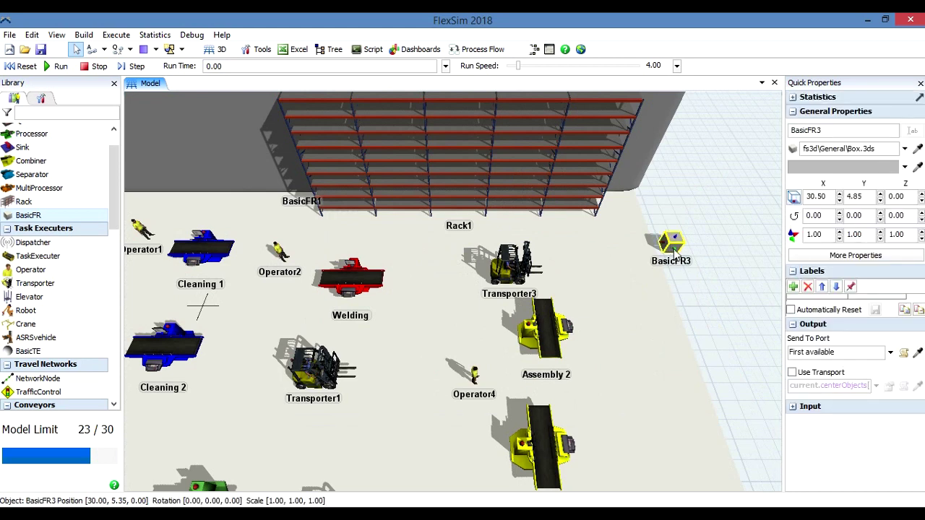
mouse_move(677, 249)
left_mouse_down()
mouse_move(686, 296)
mouse_move(669, 236)
left_mouse_up()
left_click(669, 238)
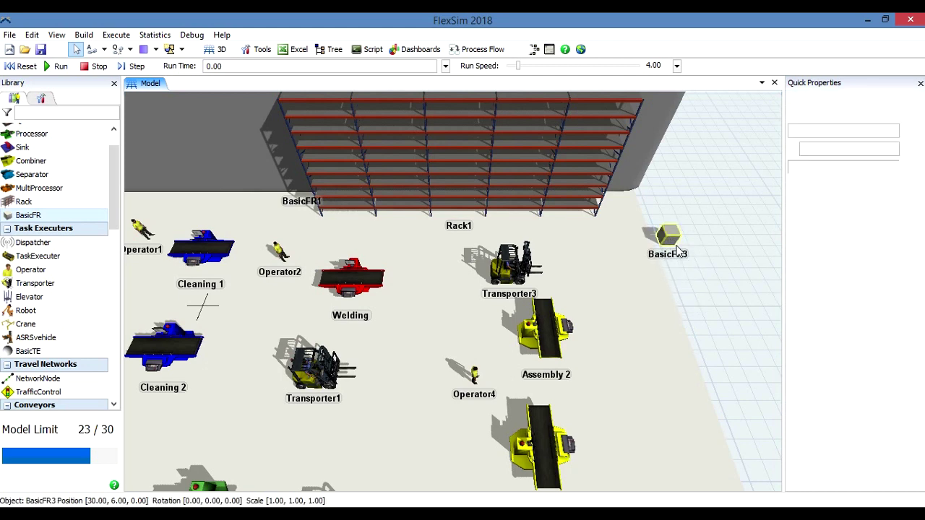
- Lengthen the third BasicFR box to about 13.35 in Y and move it to the back wall's end, at about 30.00, 10.58
left_click_drag(672, 245, 728, 437)
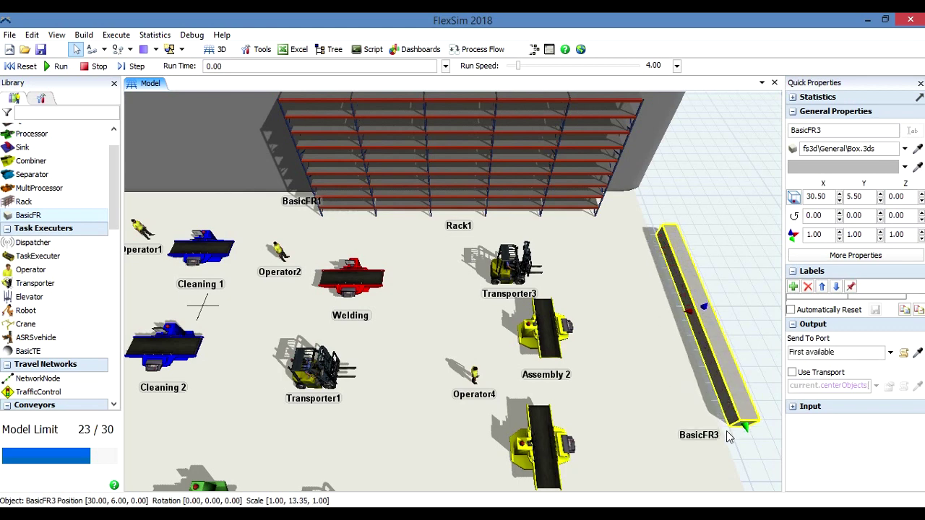
left_click(718, 248)
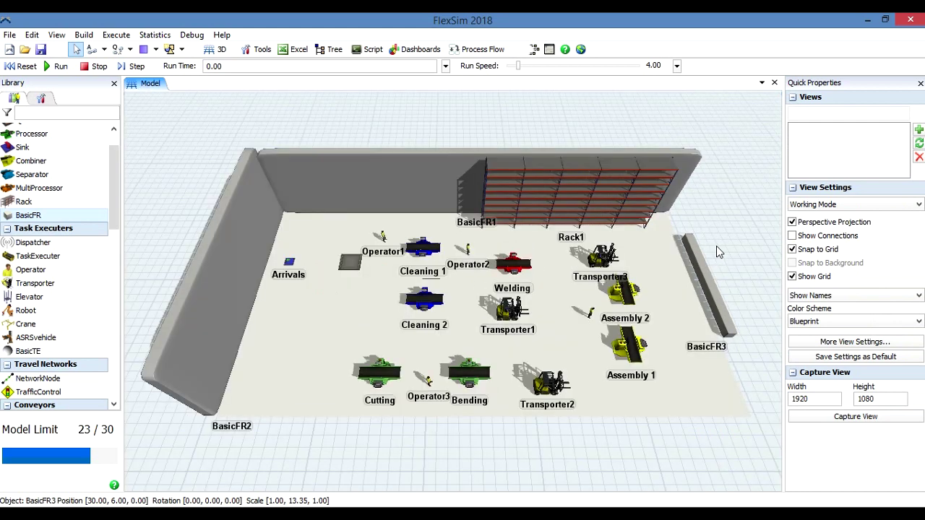
left_click(716, 246)
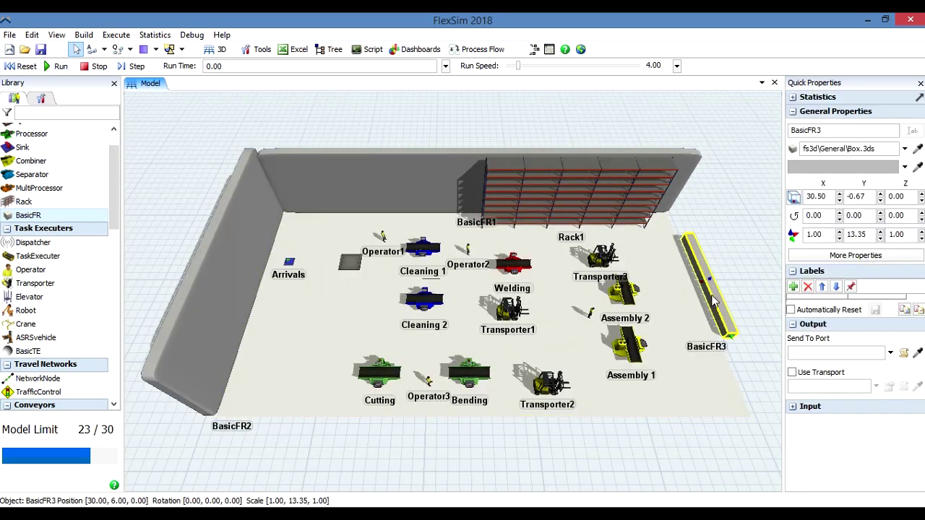
left_click(692, 258)
left_click_drag(688, 244, 708, 266)
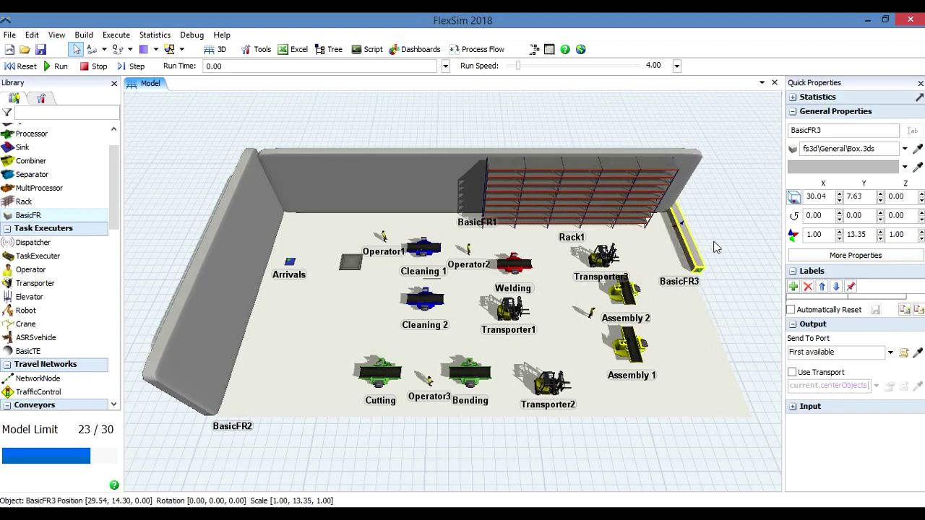
left_click(695, 246)
left_click_drag(687, 234, 700, 265)
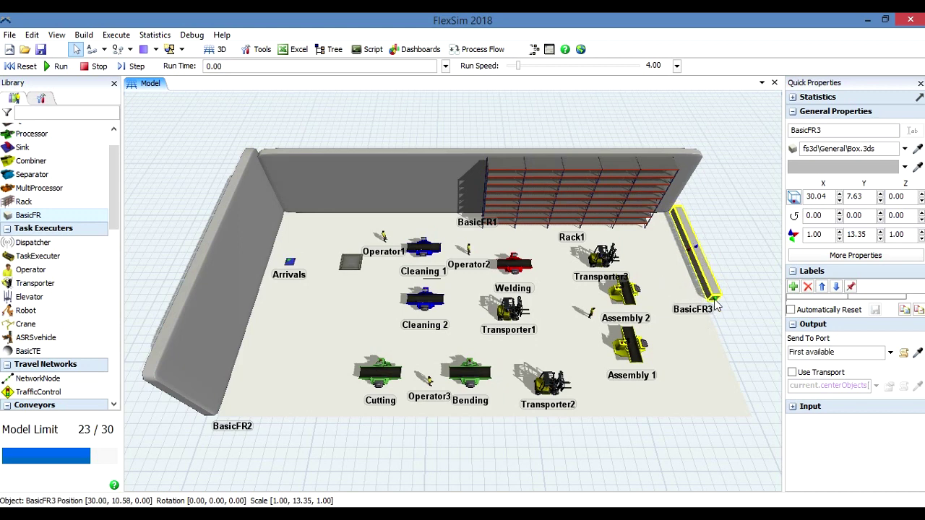
- Extend the rack-side BasicFR box to about 25.69 in Y and shift it onto the floor's edge, at about 29.68, 11.25
left_click_drag(719, 329, 751, 428)
left_click(754, 274)
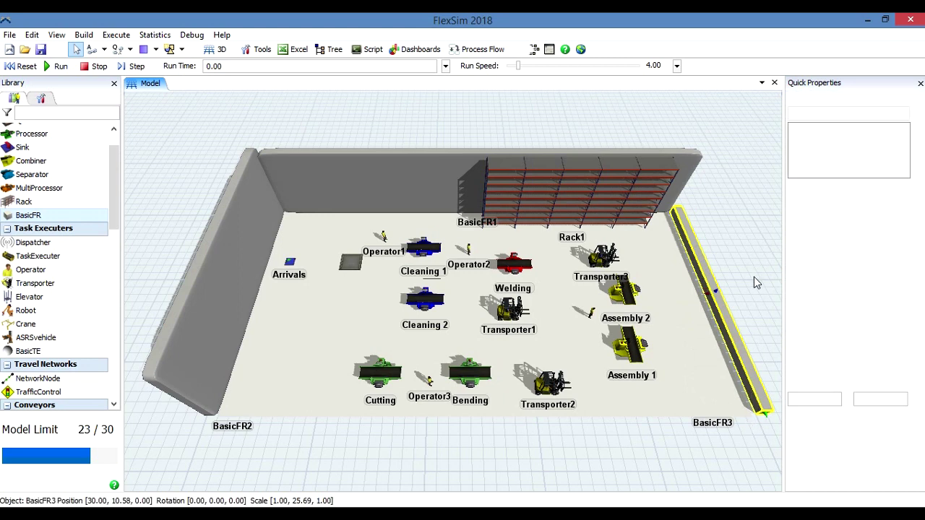
left_click(708, 292)
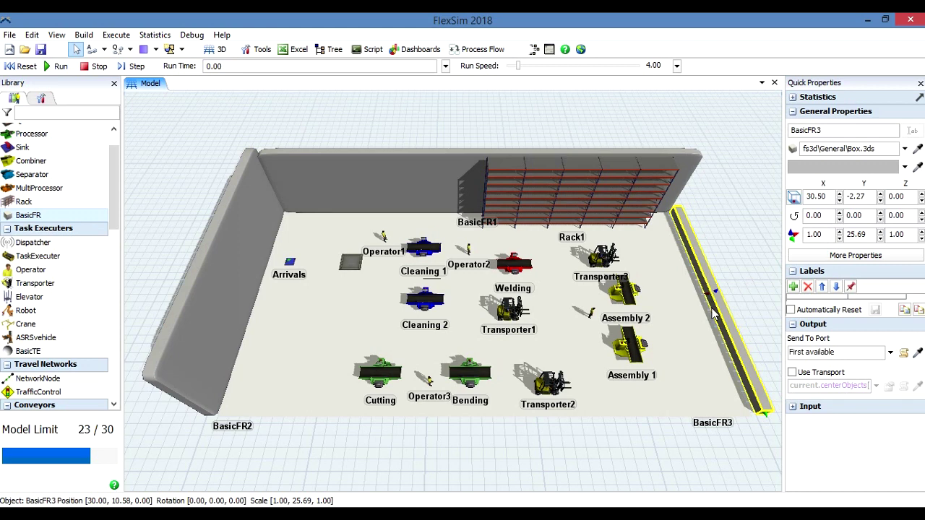
left_click_drag(721, 311, 716, 306)
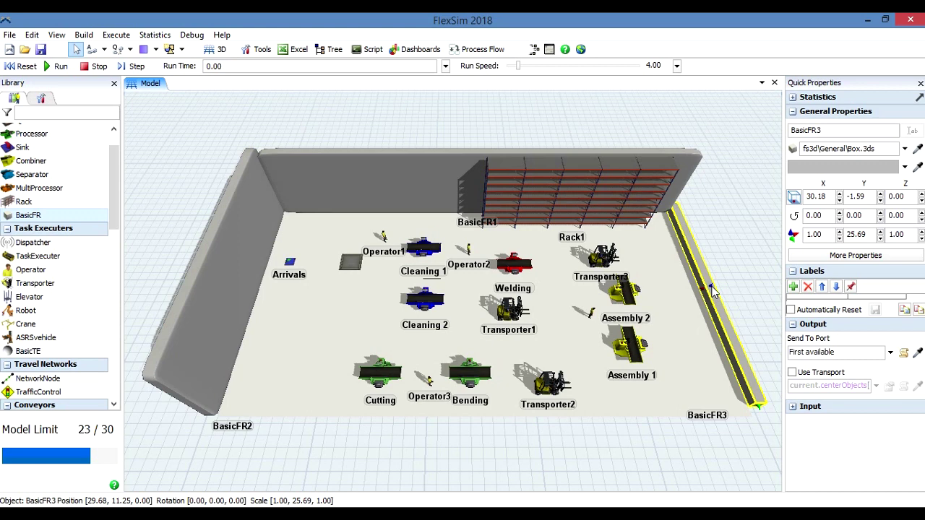
- Raise the rack-side BasicFR box in Z to form a side wall about as high as the other walls
left_click_drag(712, 290, 751, 233)
left_click(758, 169)
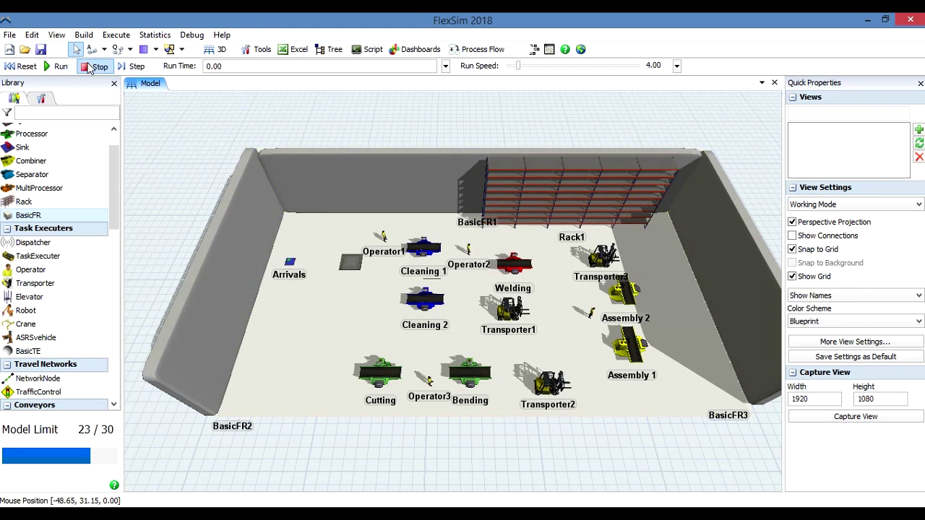
- Reset the model and run the simulation with the three walls in place
left_click(22, 67)
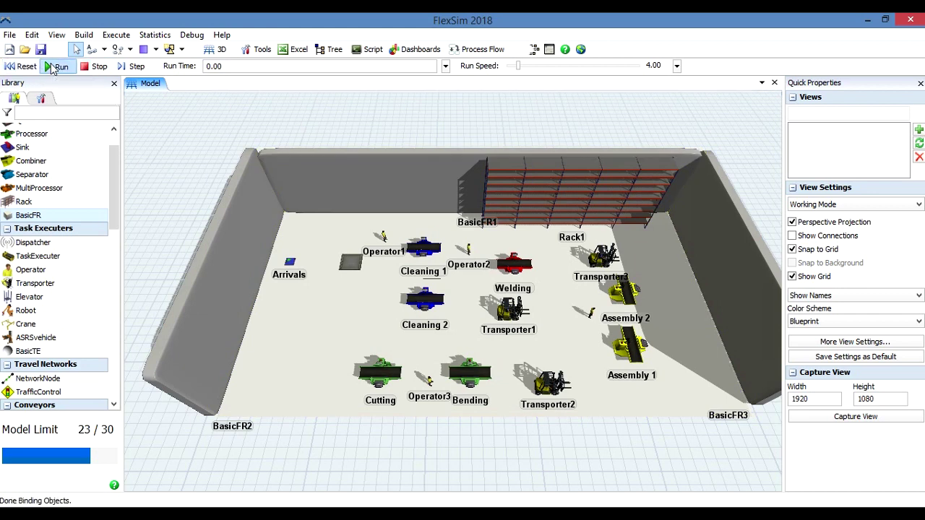
left_click(56, 66)
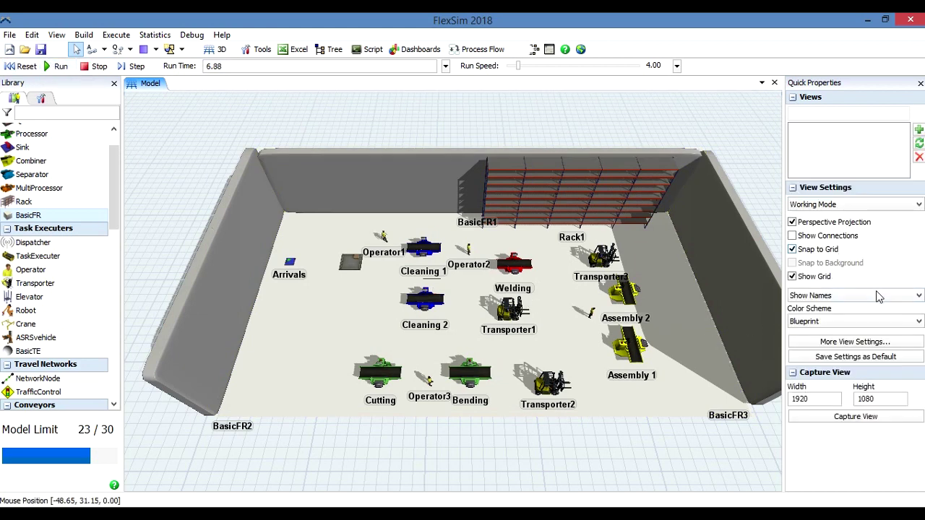
- Set the view to Show Names and Stats so each object displays its statistics during the run
left_click(912, 296)
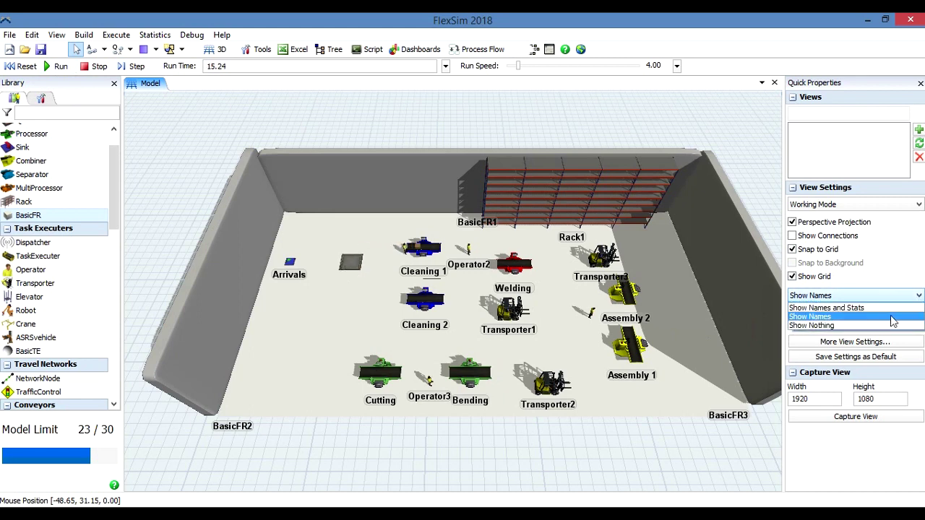
left_click(894, 316)
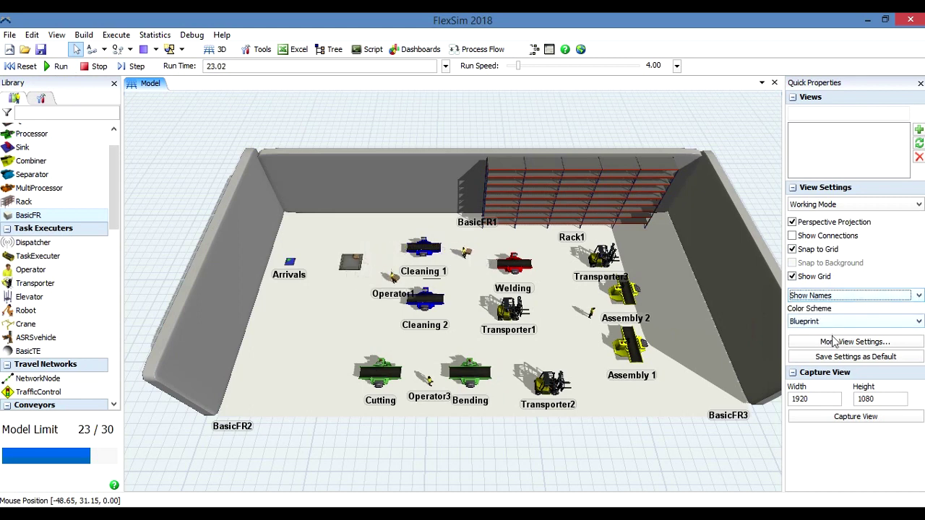
left_click(912, 295)
left_click(898, 309)
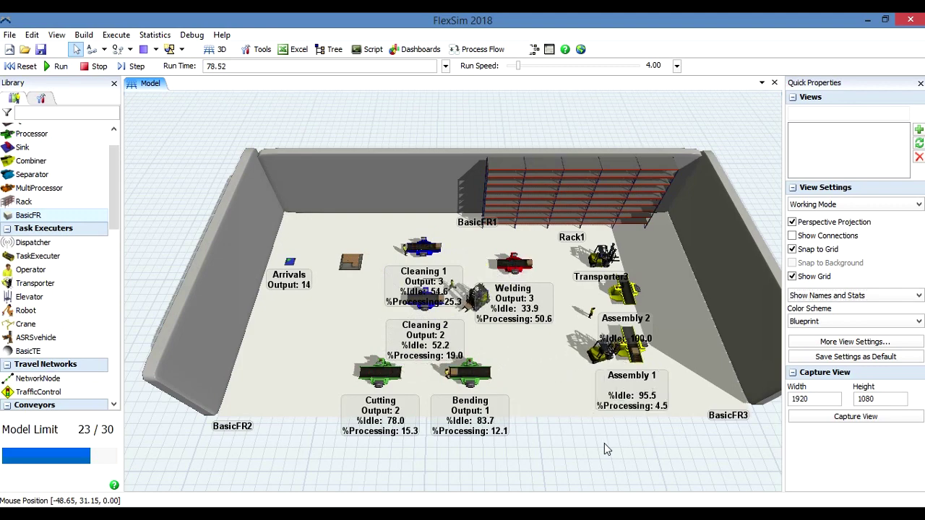
scroll(604, 442, "up", 2)
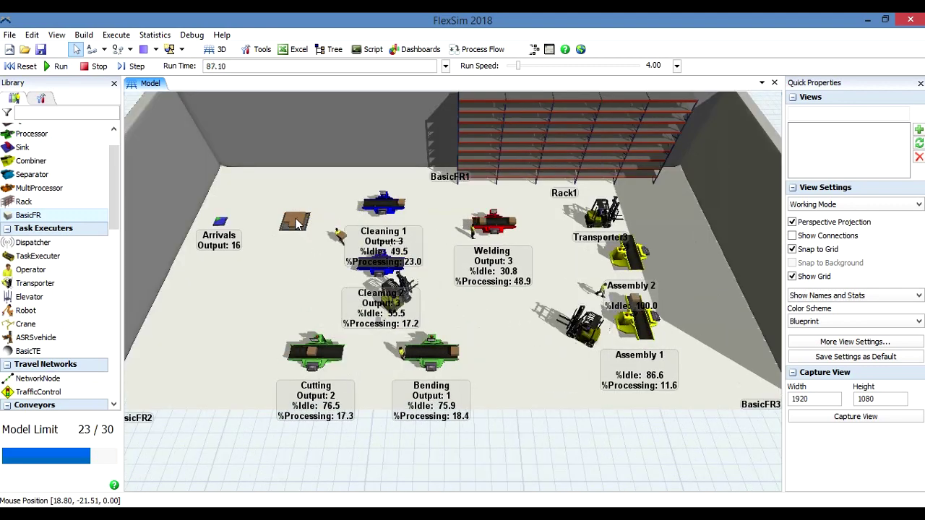